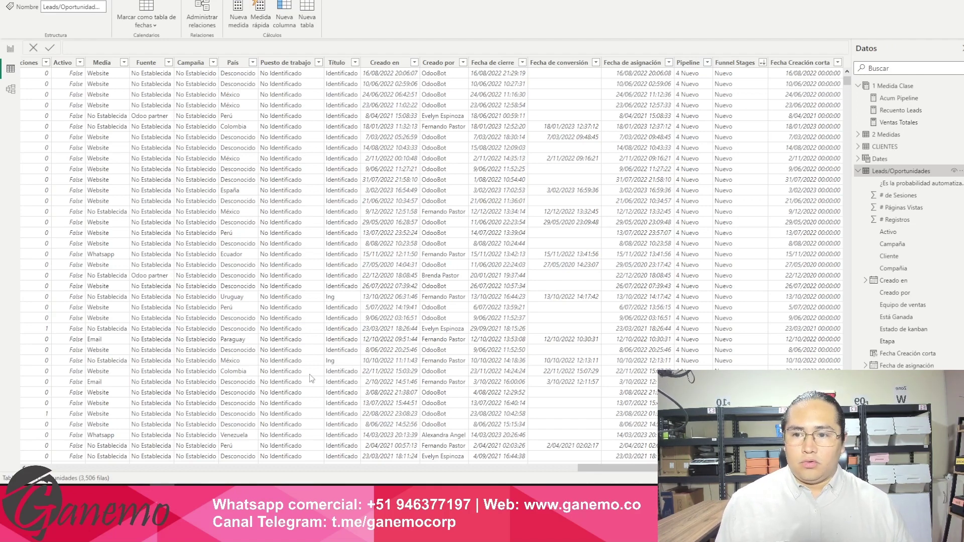
- Return to the report view and add a new measure to the 1 Medida Clase table
click(10, 49)
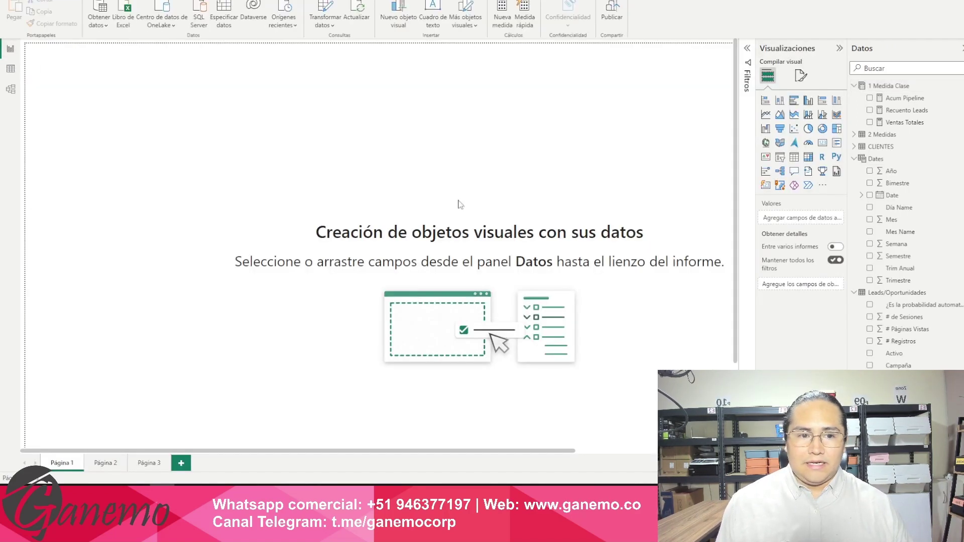
click(855, 86)
click(885, 87)
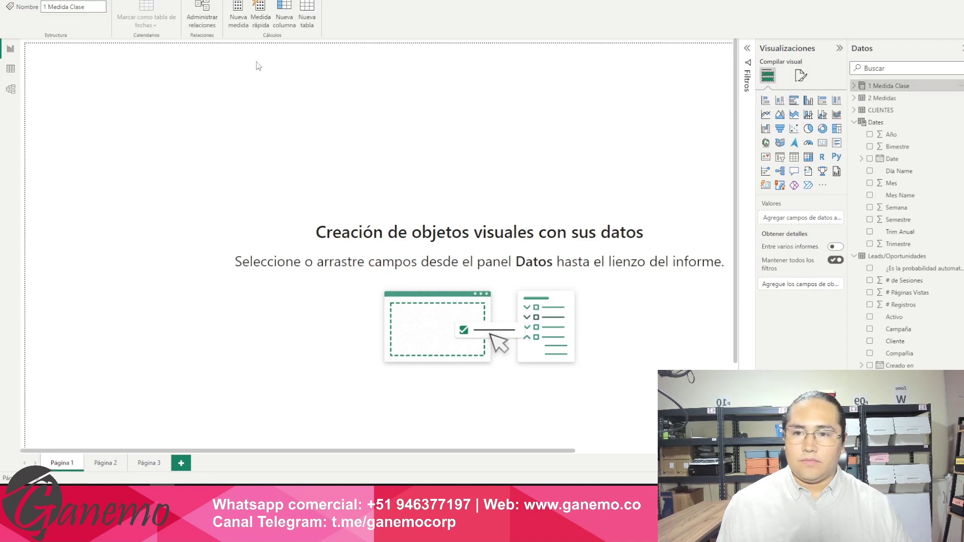
click(236, 20)
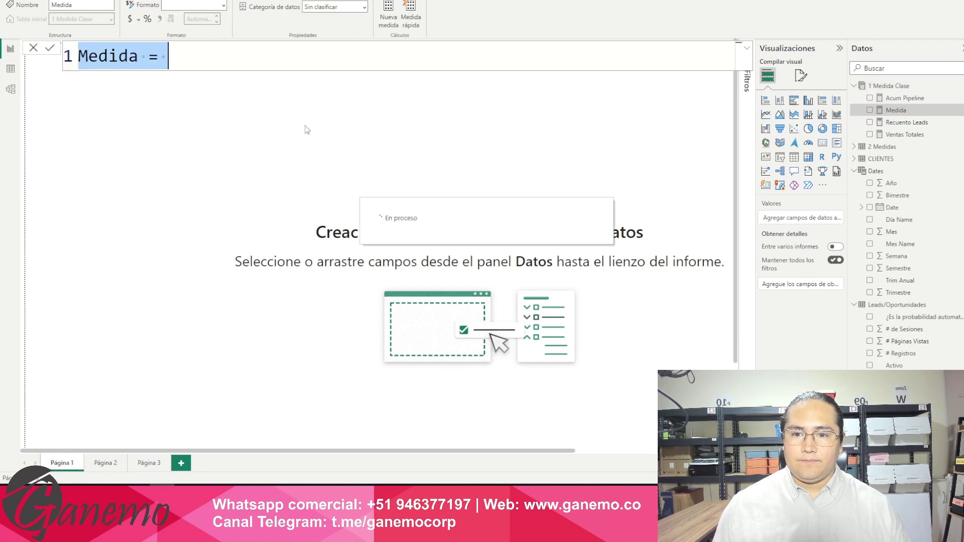
- Name the new measure Conteo oppor in its formula
click(185, 63)
key(Home)
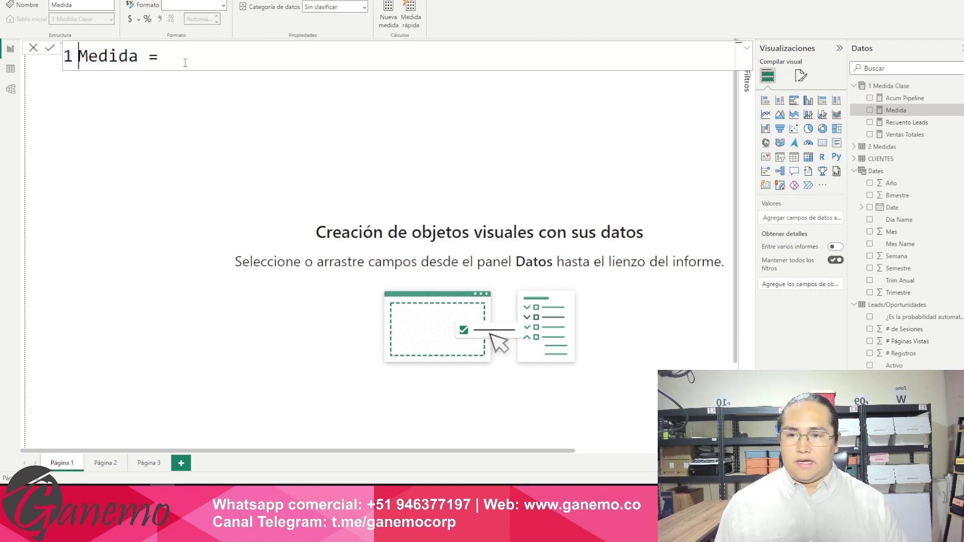
key(shift+Right)
key(shift+Right)
key(shift+Right)
key(shift+Right)
key(shift+Right)
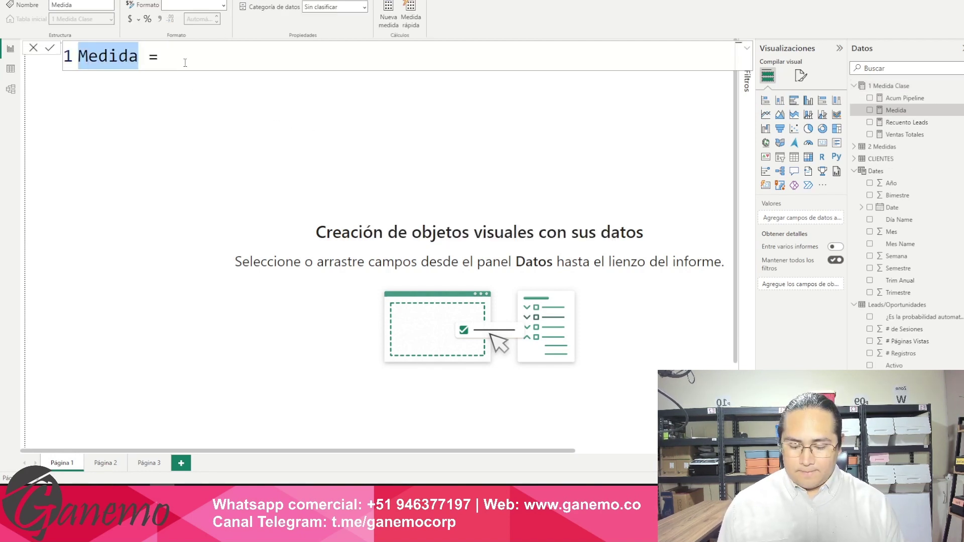
text(Conteo o)
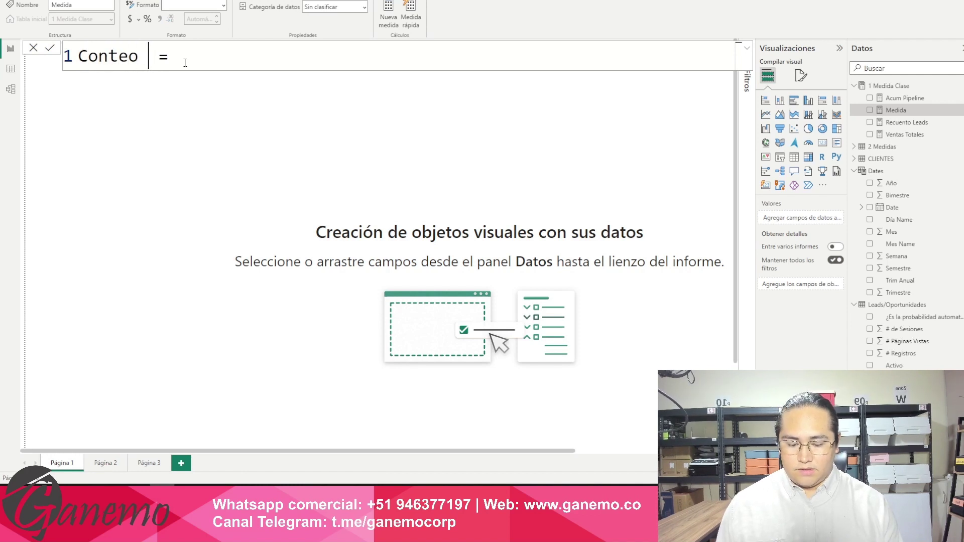
text(portuni)
key(BackSpace)
key(BackSpace)
key(BackSpace)
key(BackSpace)
key(BackSpace)
key(BackSpace)
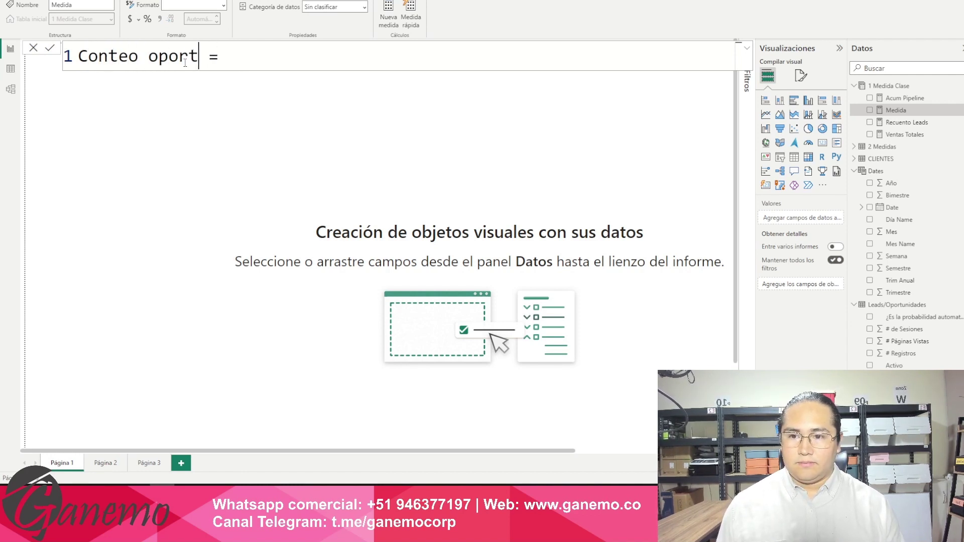
text(por)
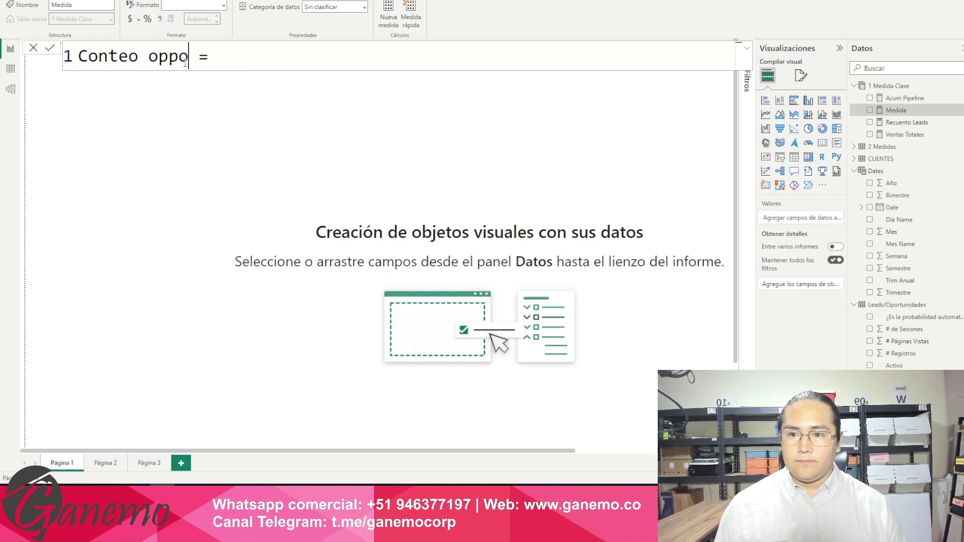
key(End)
key(Left)
key(Left)
key(Left)
key(shift+Home)
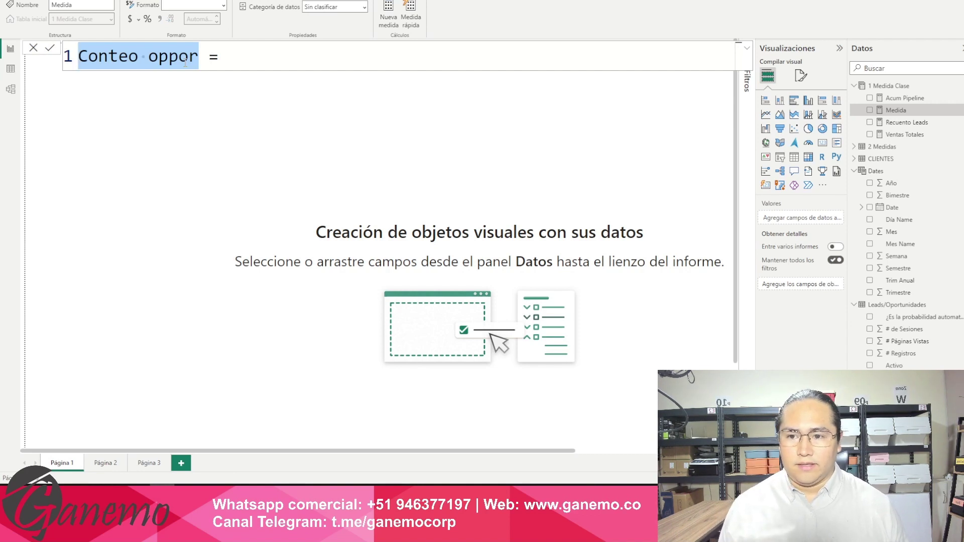
- Define the measure as COUNTA('Leads/Oportunidades'[Oportunidad])
key(End)
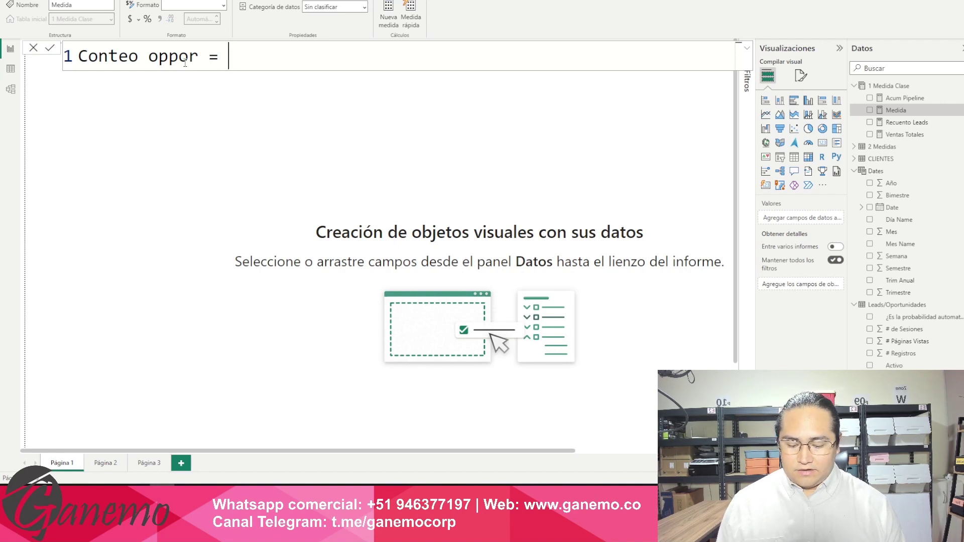
text(coun)
key(Down)
key(Tab)
text(op)
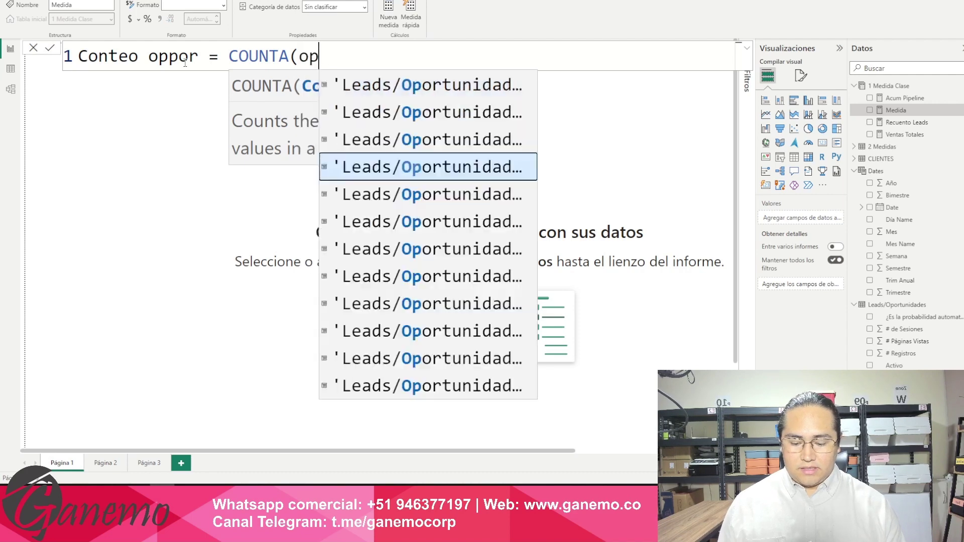
text(ortuni)
key(Tab)
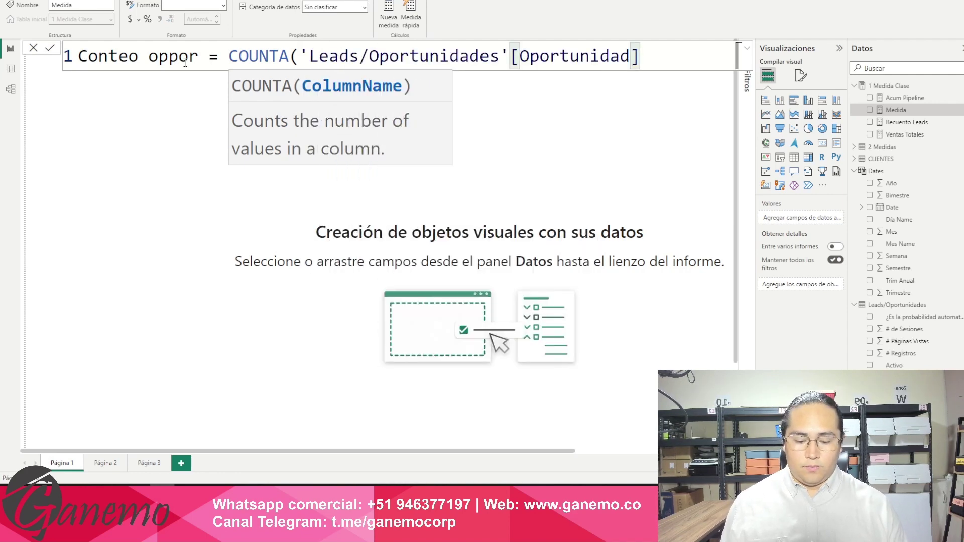
text())
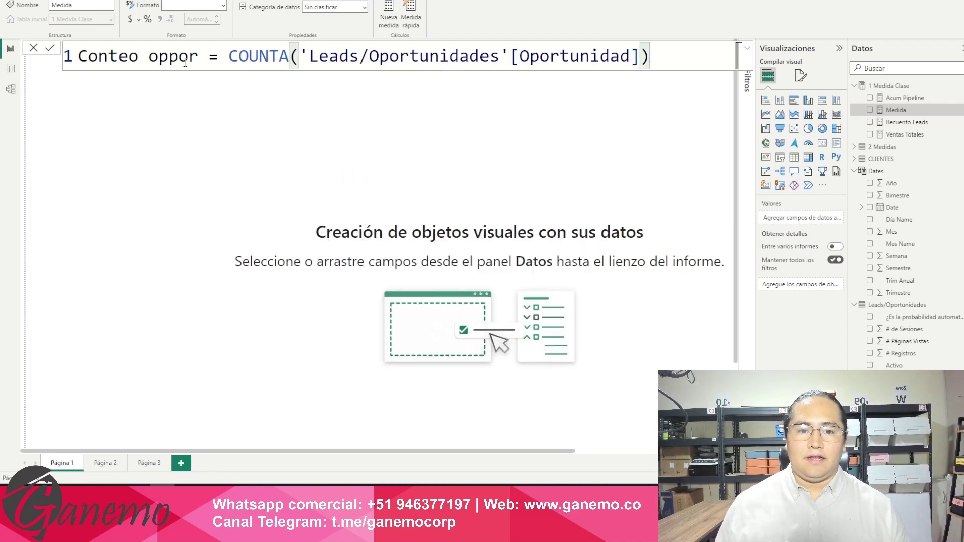
- Review the COUNTA function and its Oportunidad column reference, and commit the measure formula
drag(308, 56, 628, 53)
click(626, 51)
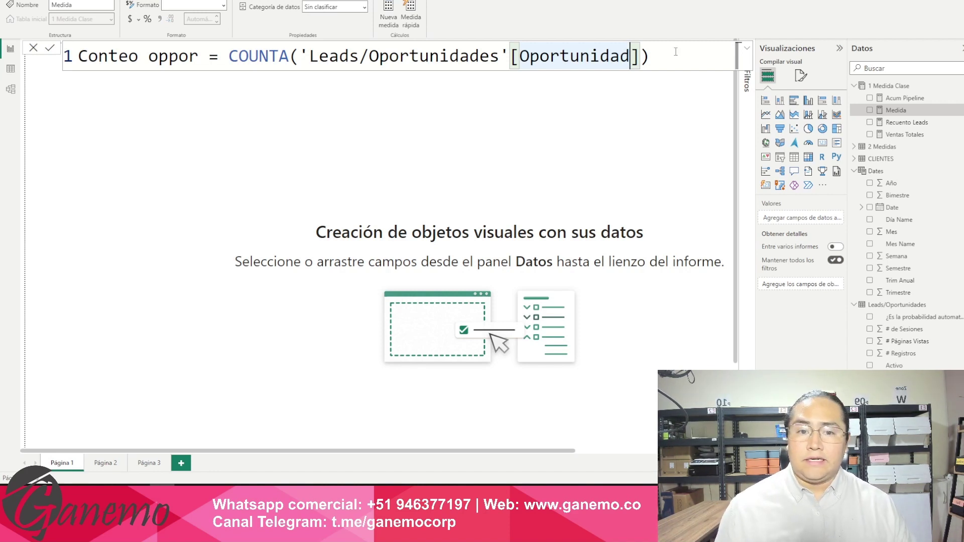
drag(630, 56, 519, 58)
click(527, 59)
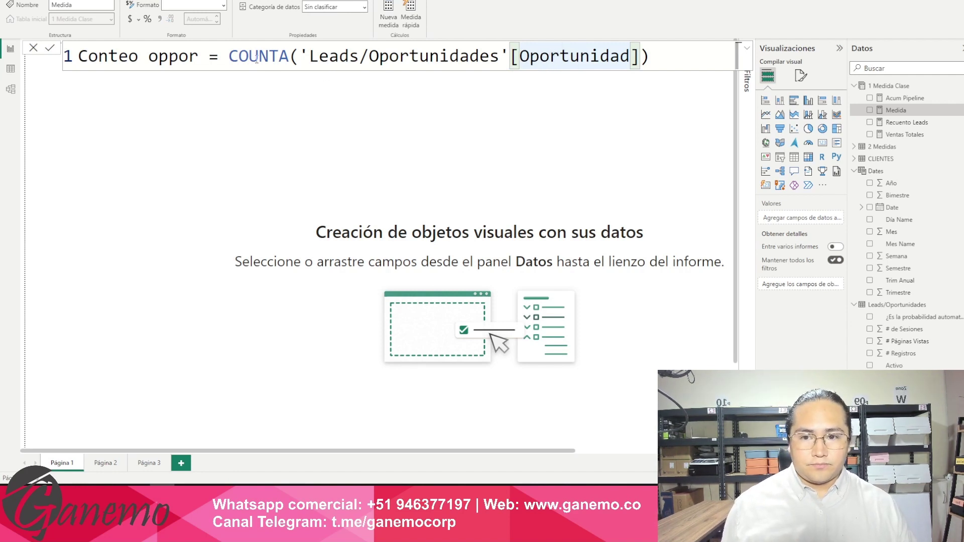
drag(230, 55, 289, 55)
click(318, 58)
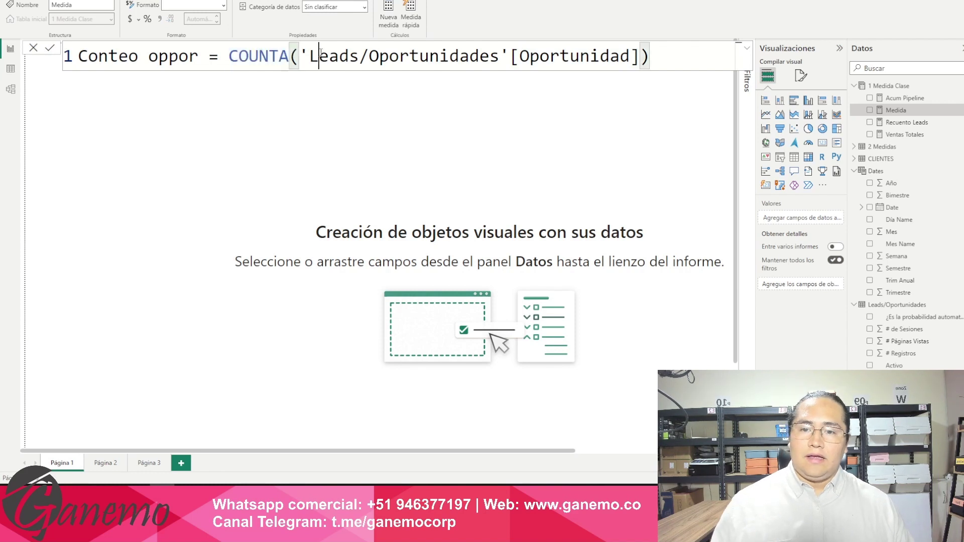
click(653, 56)
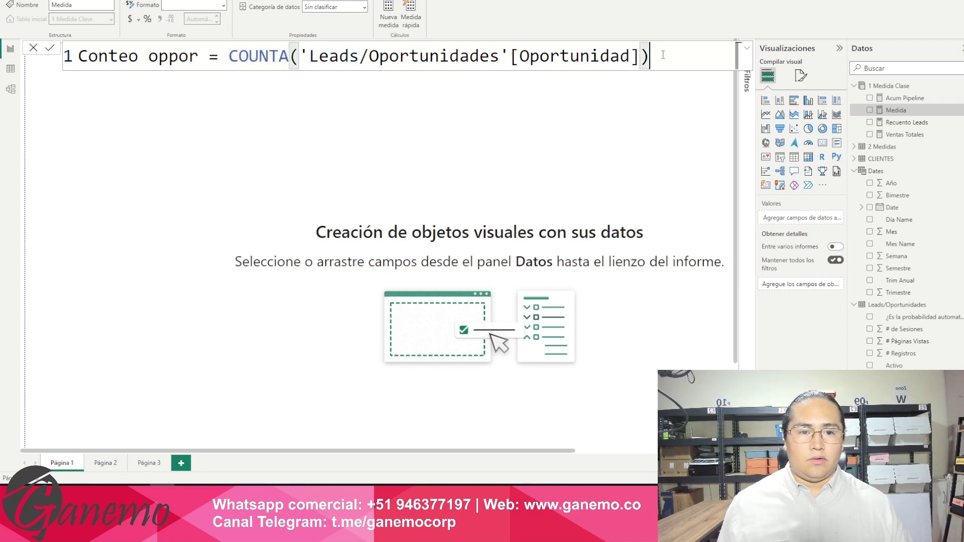
key(Return)
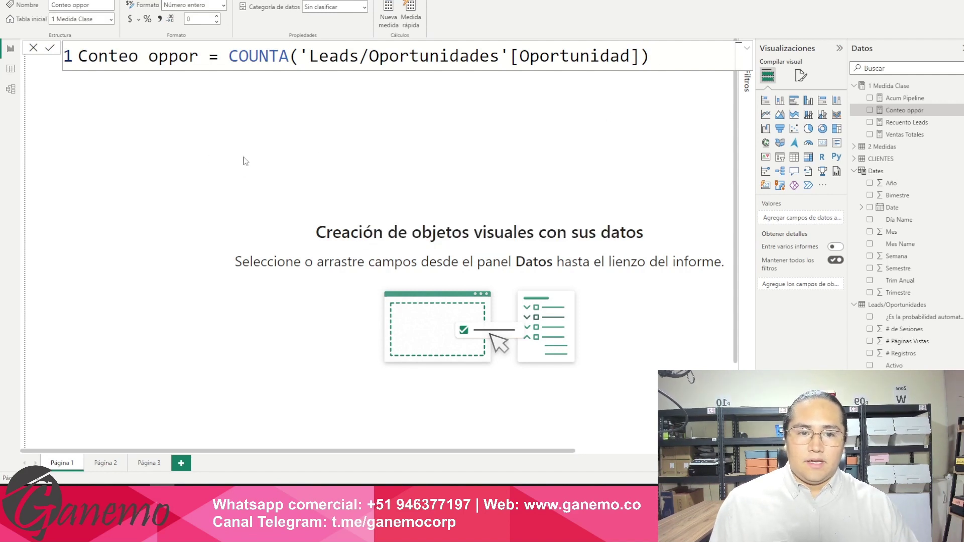
click(438, 176)
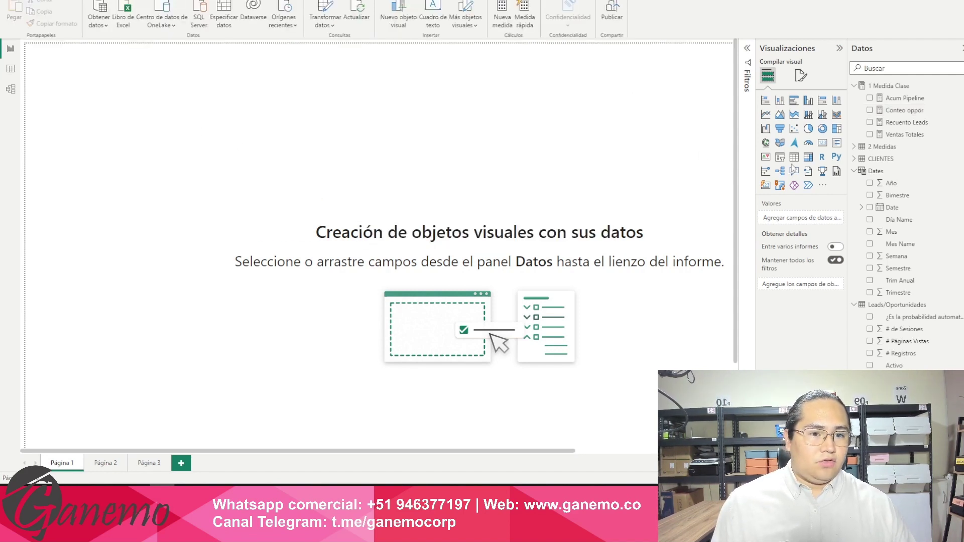
- Place the Conteo oppor measure on the blank report page as a column chart, enlarge it and inspect the column's value
drag(906, 117, 378, 173)
mouse_move(365, 167)
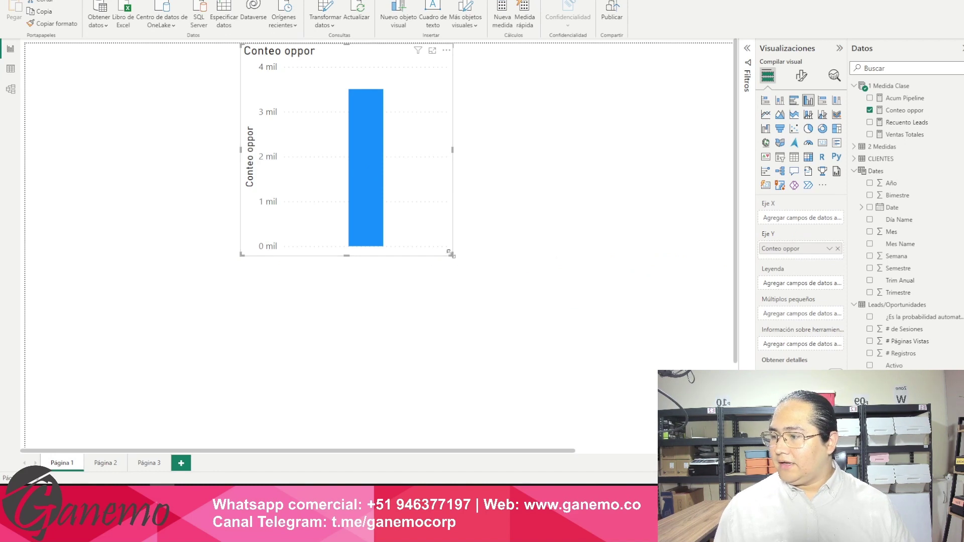
drag(450, 254, 505, 330)
mouse_move(394, 215)
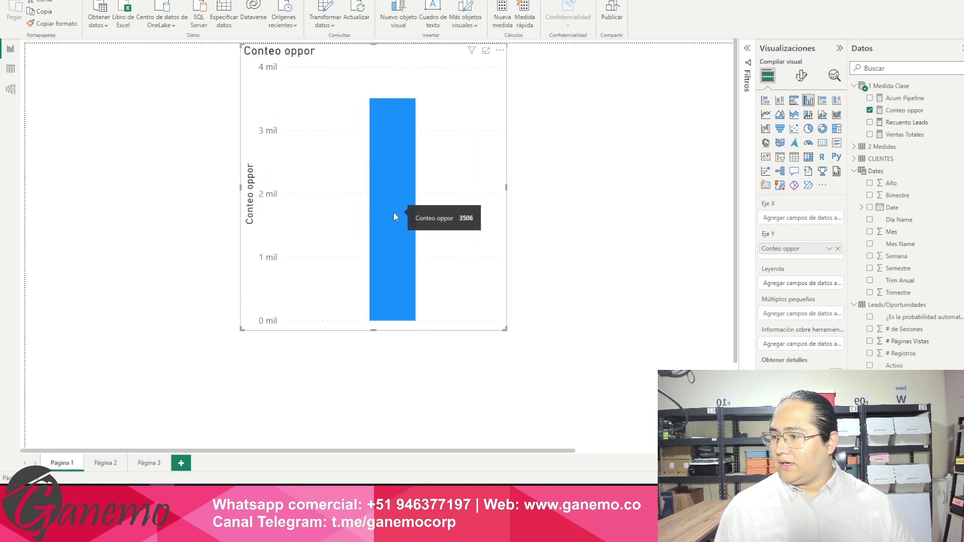
drag(505, 330, 620, 412)
mouse_move(456, 249)
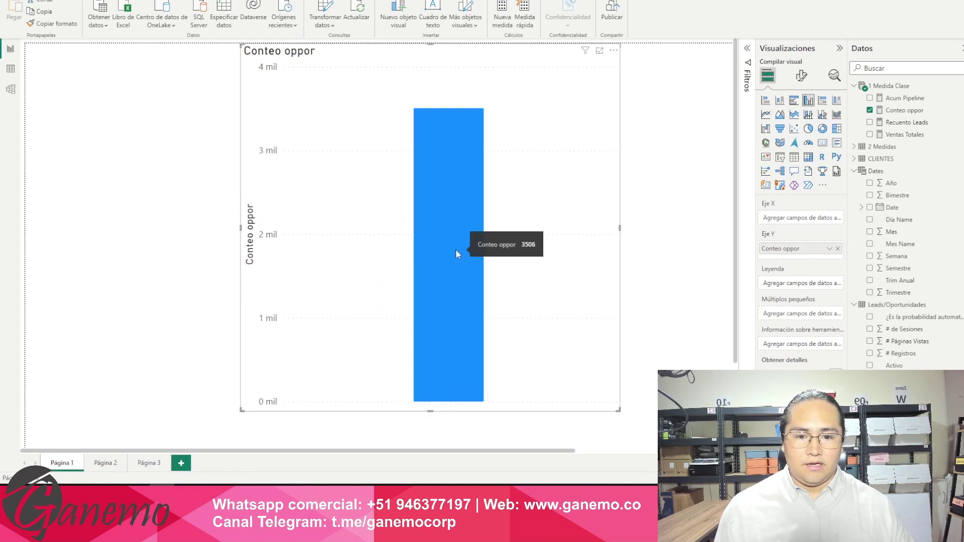
- Convert the Conteo oppor chart to a card visual, and shrink it to a compact size near the page's top
click(822, 143)
drag(620, 411, 488, 274)
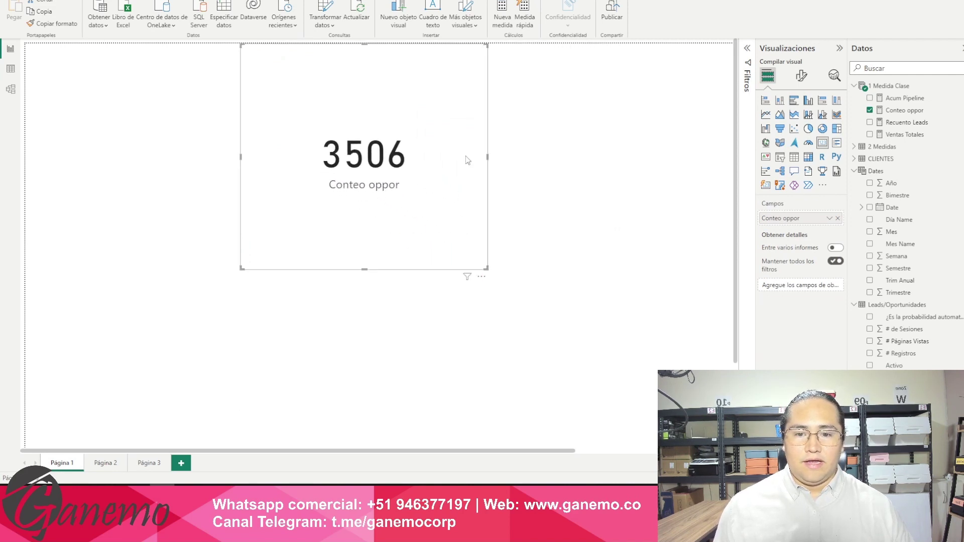
drag(467, 159, 401, 182)
drag(421, 291, 355, 201)
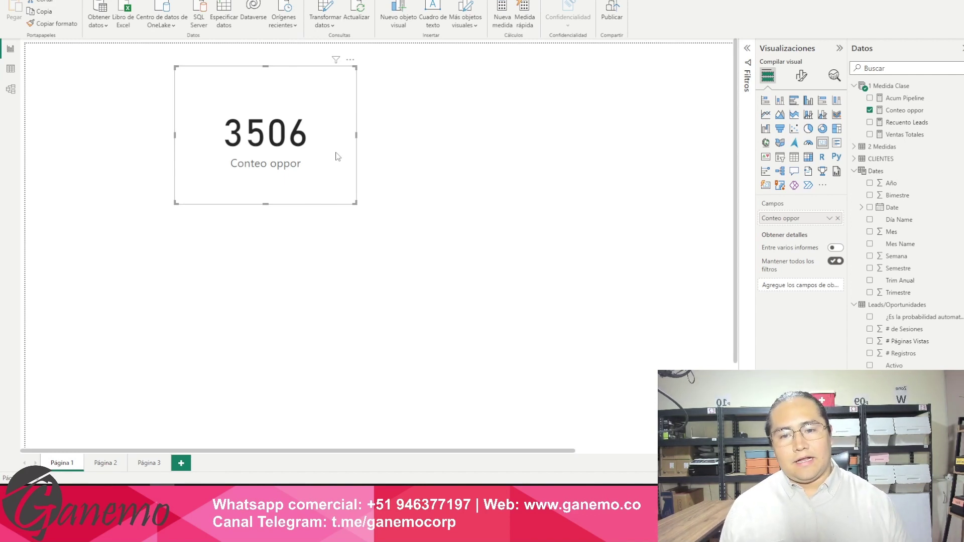
- Move the Conteo oppor card to the upper-left area of the report page and deselect it
click(364, 155)
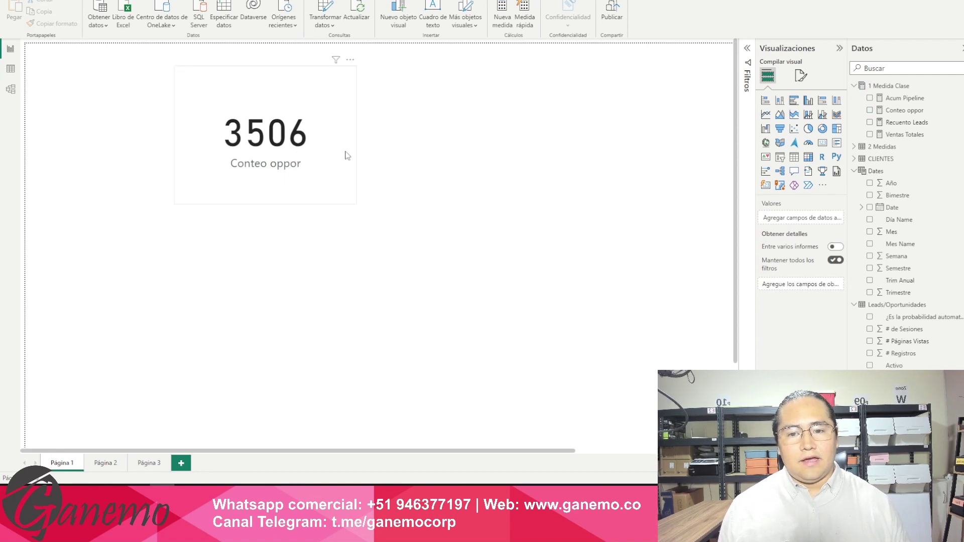
click(335, 140)
drag(335, 140, 213, 134)
click(355, 168)
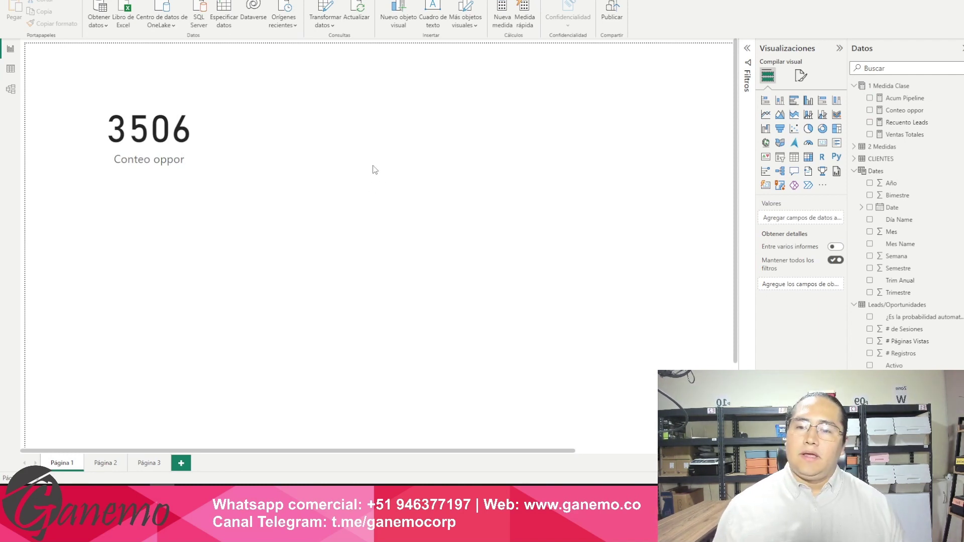
click(205, 107)
click(357, 142)
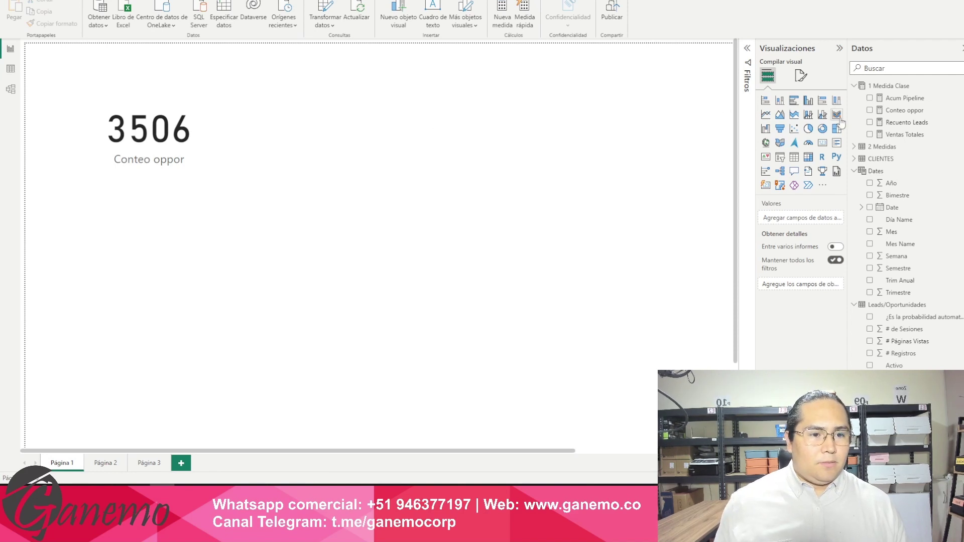
click(886, 85)
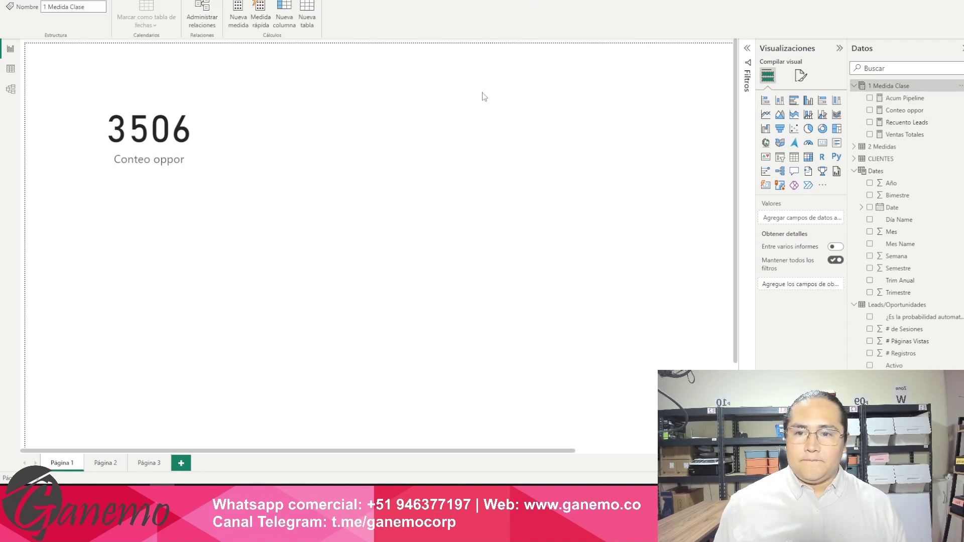
click(239, 16)
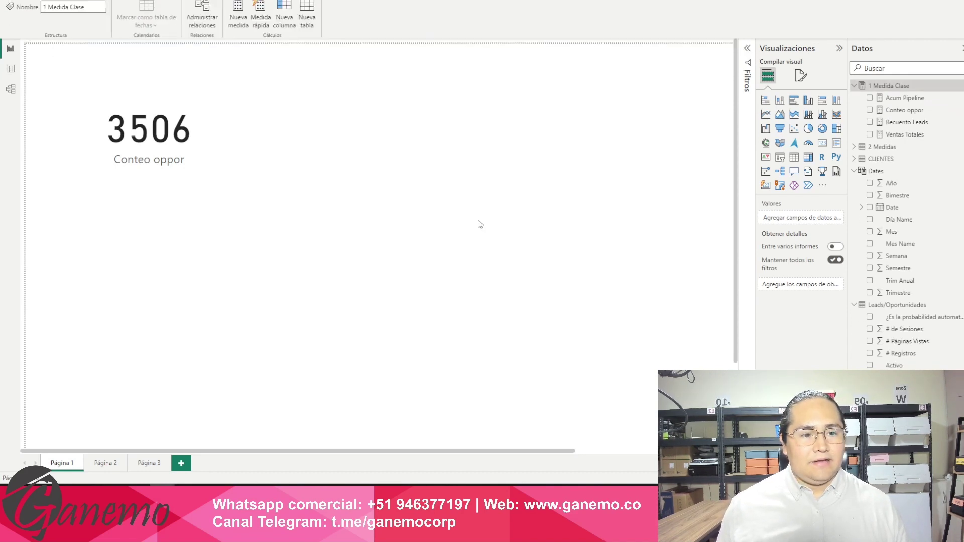
- Open the Leads/Oportunidades table in the data view and examine the stage values available in the Pipeline column's filter
click(10, 70)
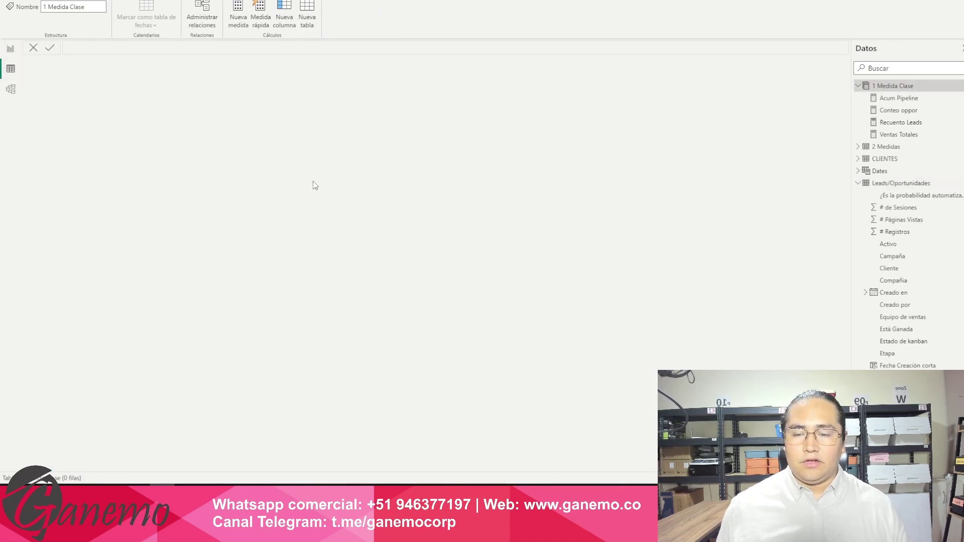
click(898, 183)
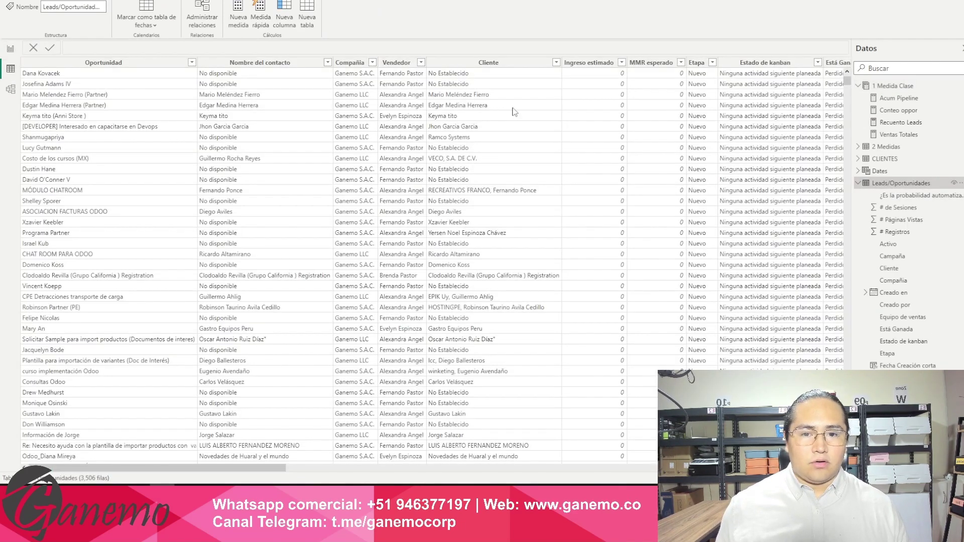
drag(249, 468, 797, 468)
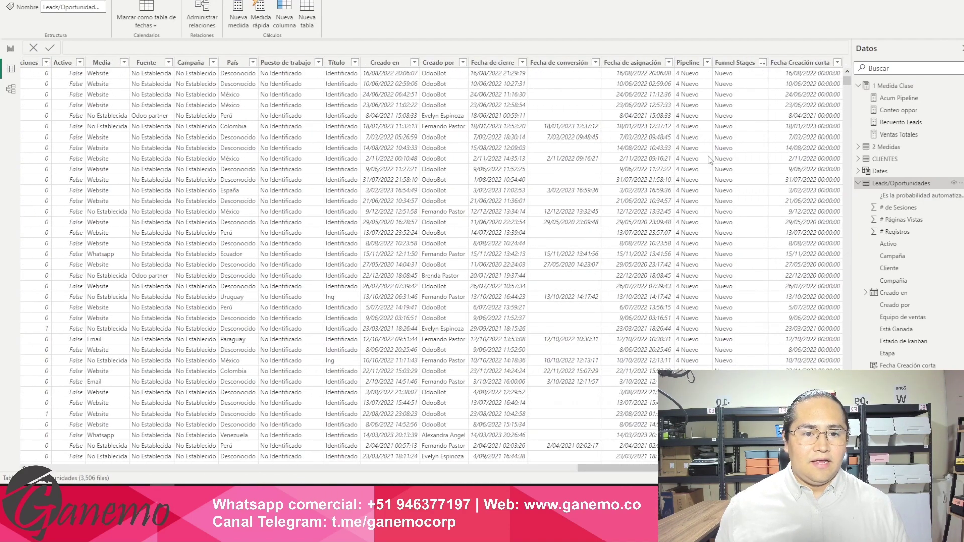
click(687, 62)
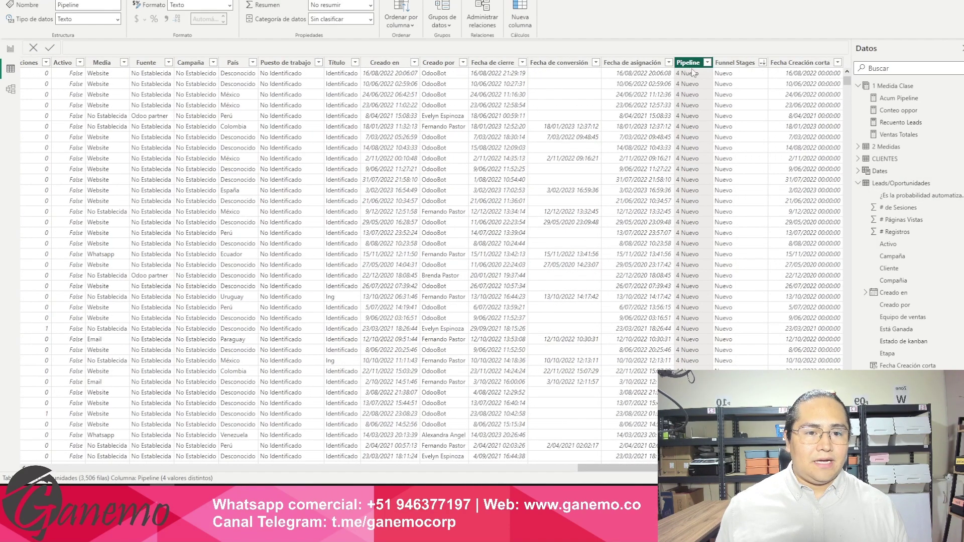
click(707, 63)
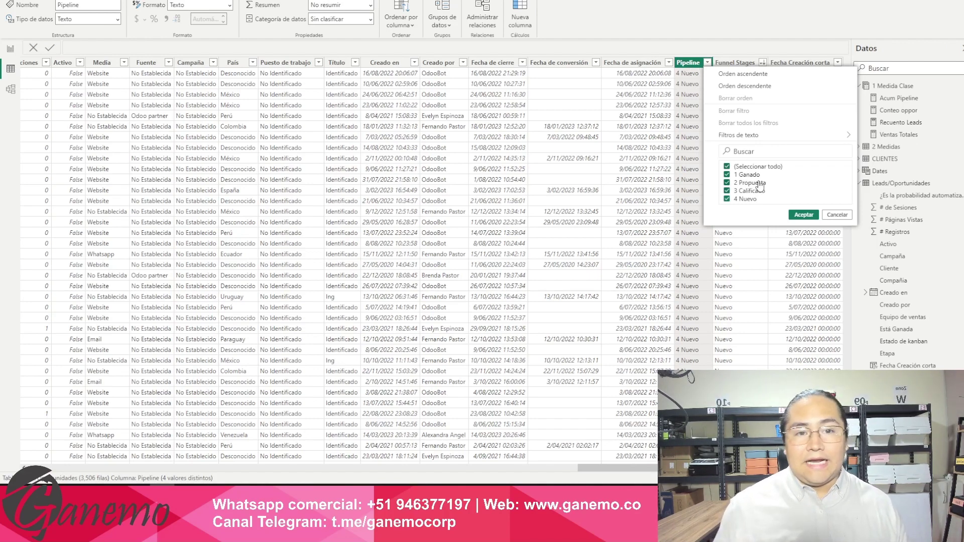
click(635, 28)
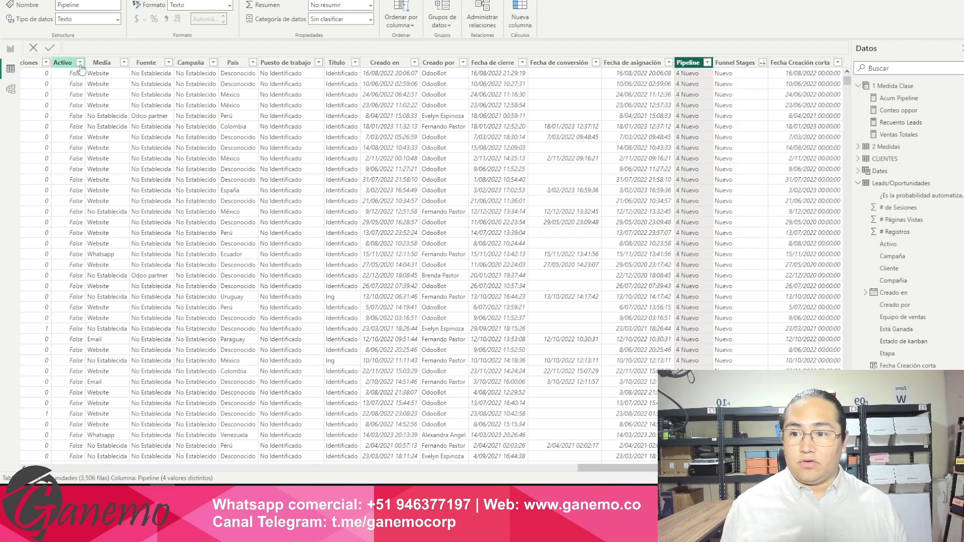
- Return to the report page and create a new measure named Conteo Opp Win in the 1 Medida Clase table
click(10, 48)
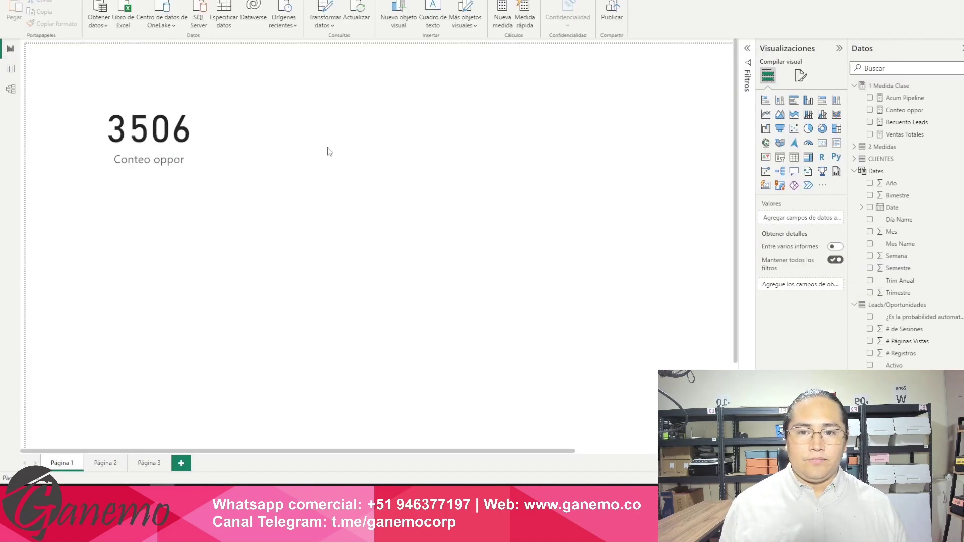
click(891, 88)
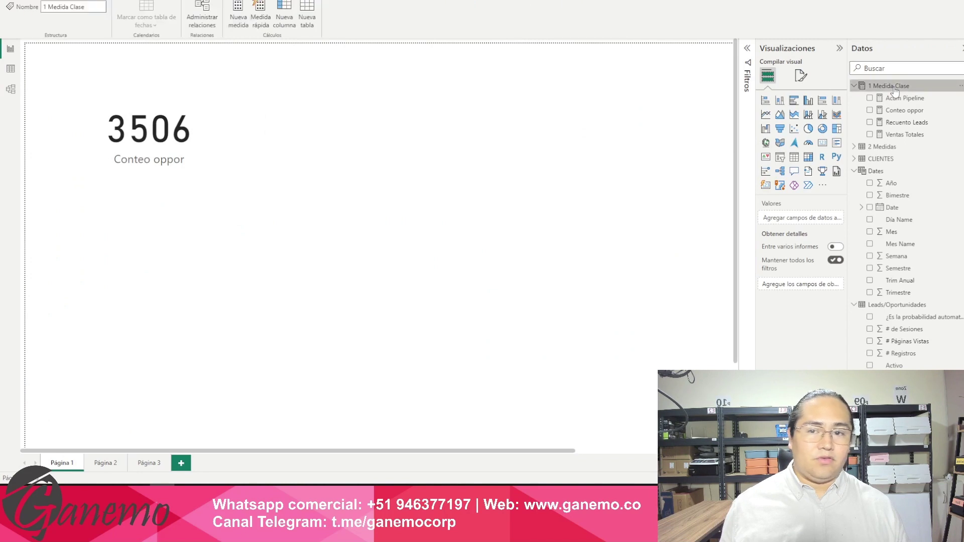
click(238, 13)
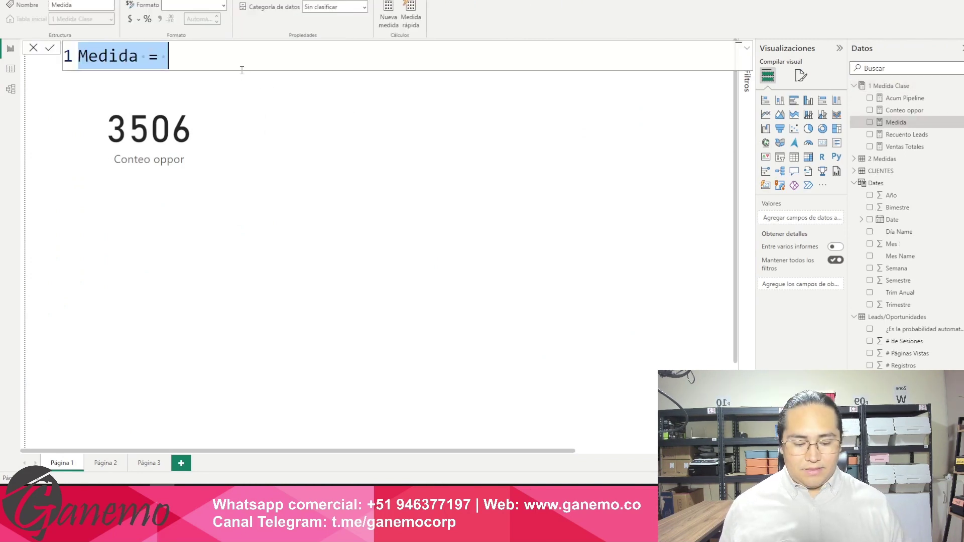
key(shift+Right)
key(shift+Right)
key(shift+Right)
key(shift+Right)
key(shift+Right)
key(shift+Right)
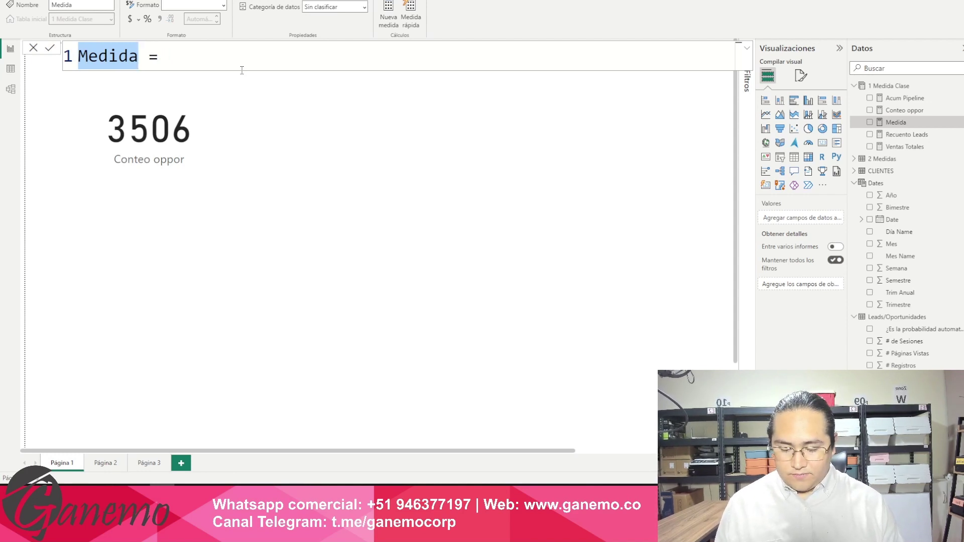
text(Conteo Opp Win)
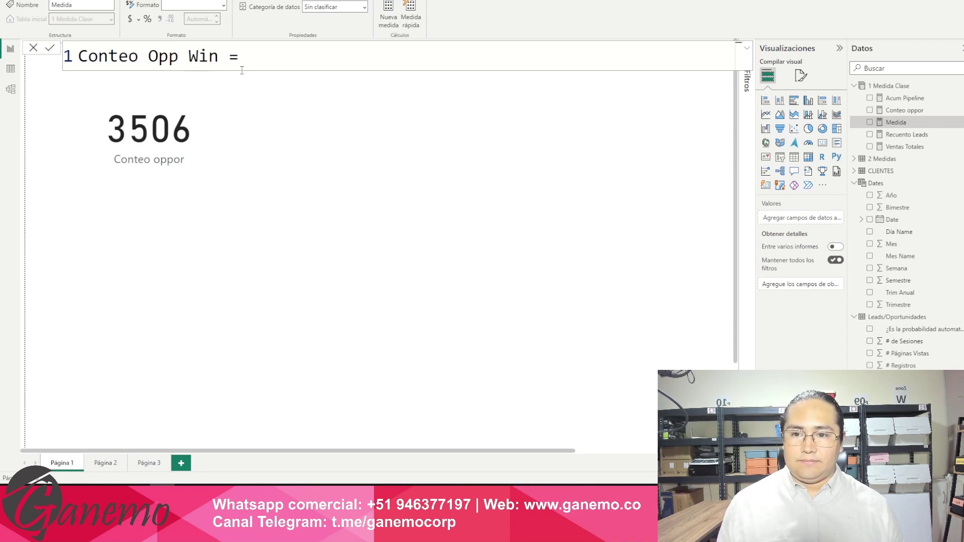
- Begin the Conteo Opp Win measure's formula with the CALCULATE function
click(241, 70)
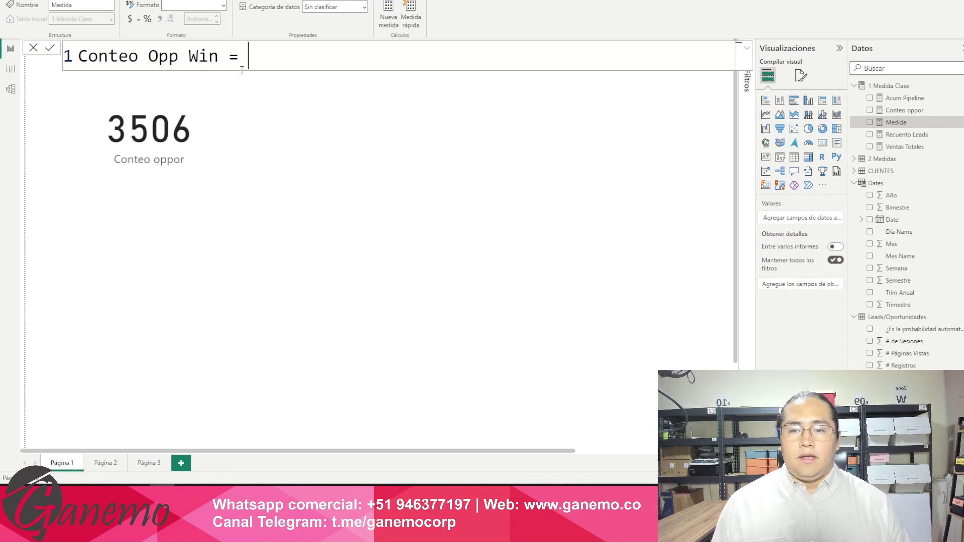
text(calc)
key(Tab)
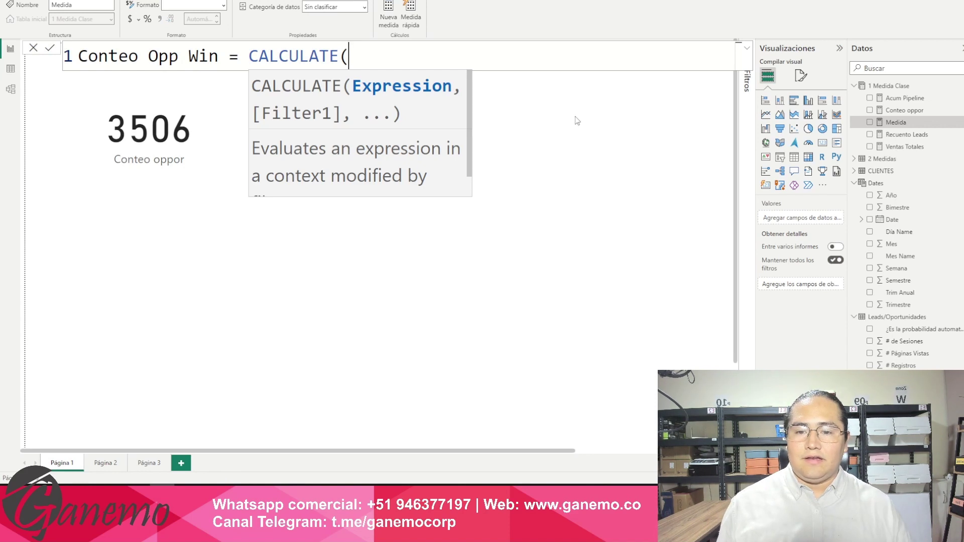
double_click(353, 55)
click(358, 56)
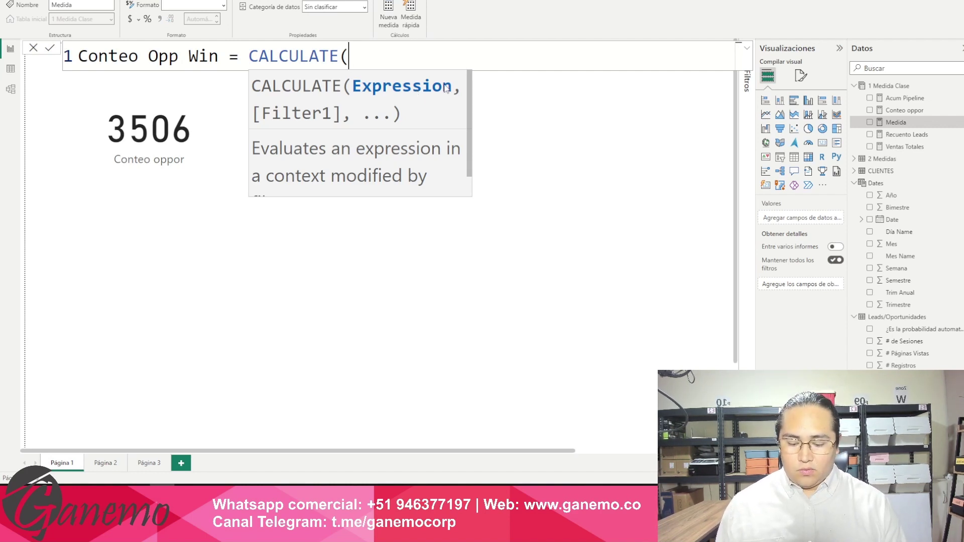
text(conte)
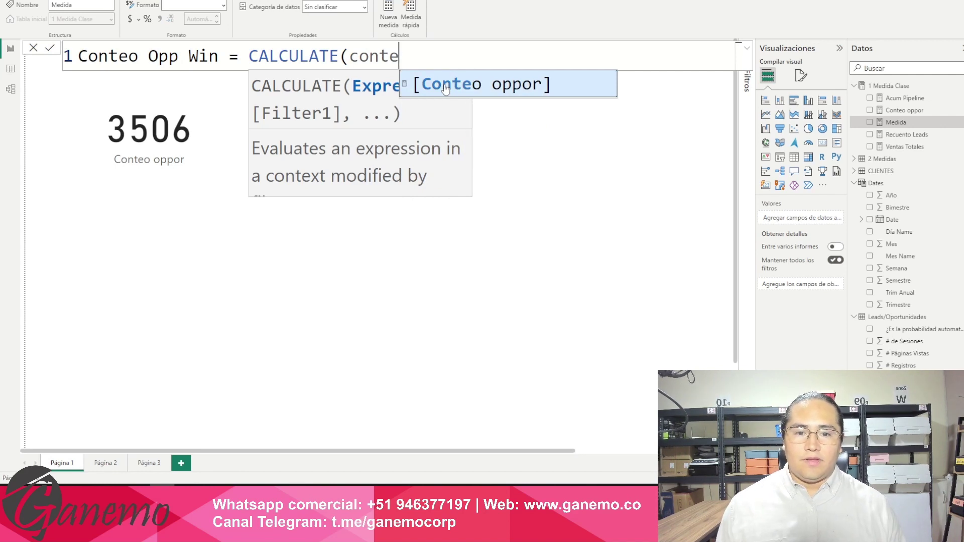
key(BackSpace)
key(BackSpace)
key(BackSpace)
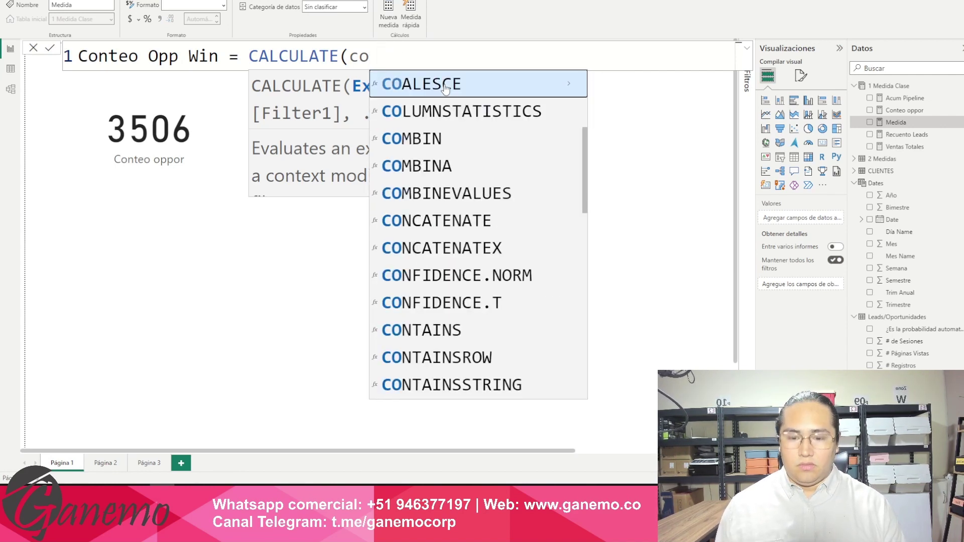
text(un)
key(Down)
key(Tab)
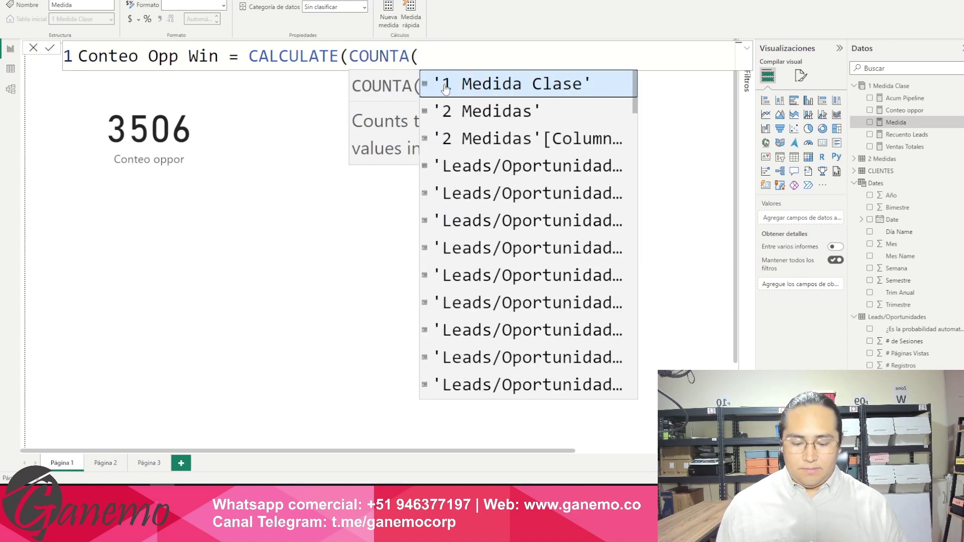
text(oppr)
key(BackSpace)
key(BackSpace)
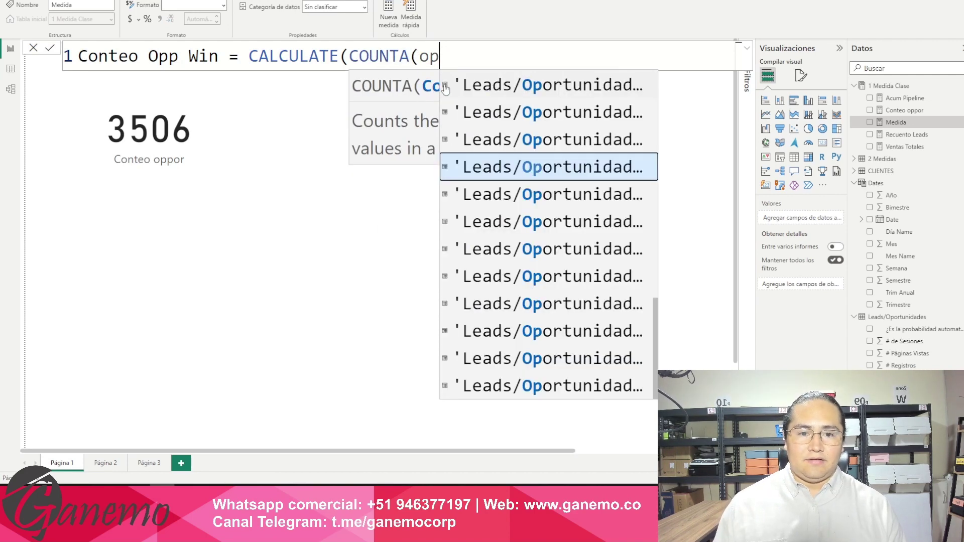
text(po)
key(BackSpace)
key(BackSpace)
text(or)
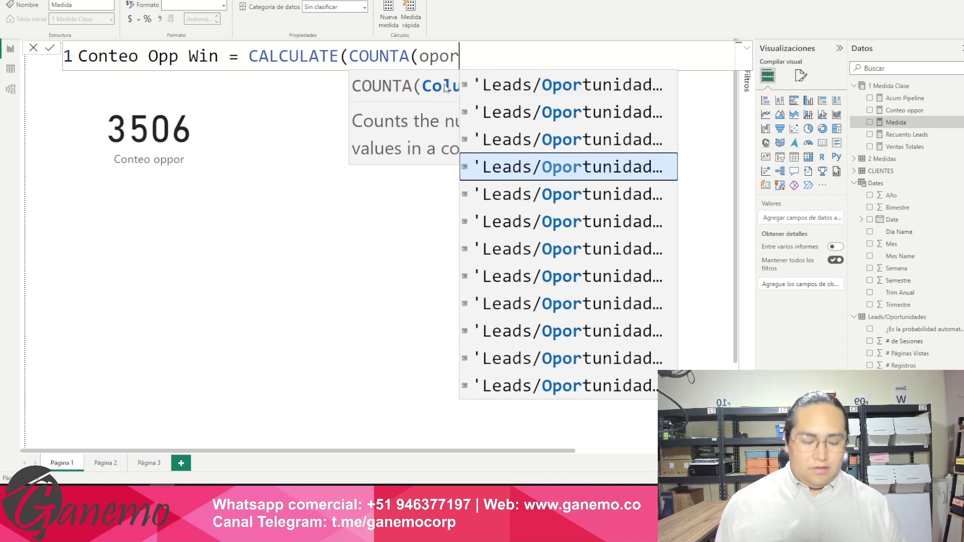
key(shift+Left)
key(shift+Left)
key(shift+Left)
key(shift+Left)
key(shift+Left)
key(shift+Left)
key(shift+Left)
key(shift+Left)
key(shift+Left)
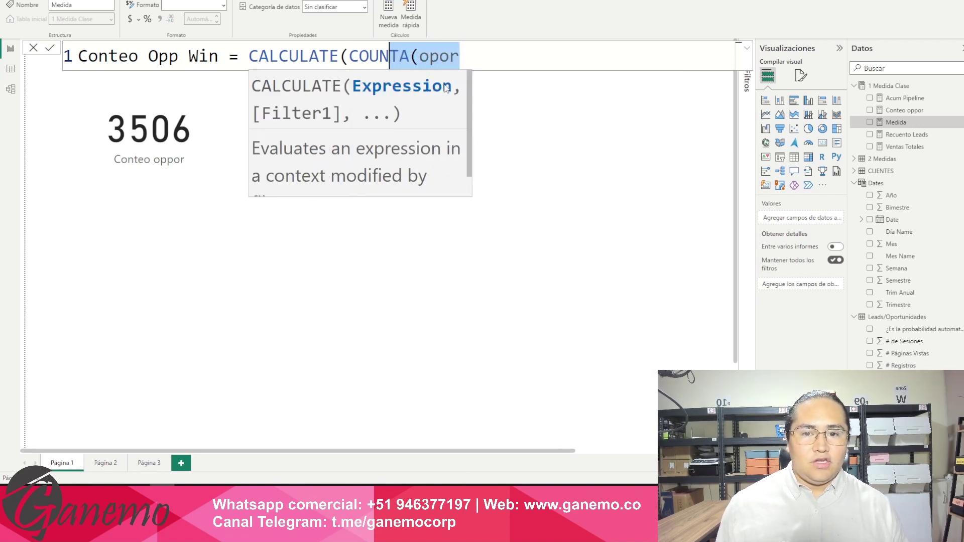
key(shift+Left)
key(shift+Left)
key(BackSpace)
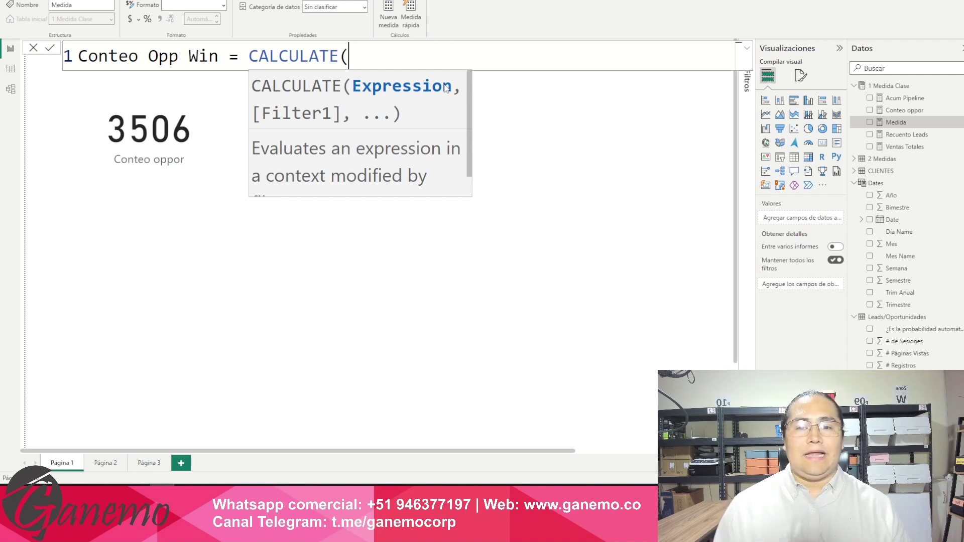
- Insert the existing [Conteo oppor] measure as the expression argument of CALCULATE
text(cote)
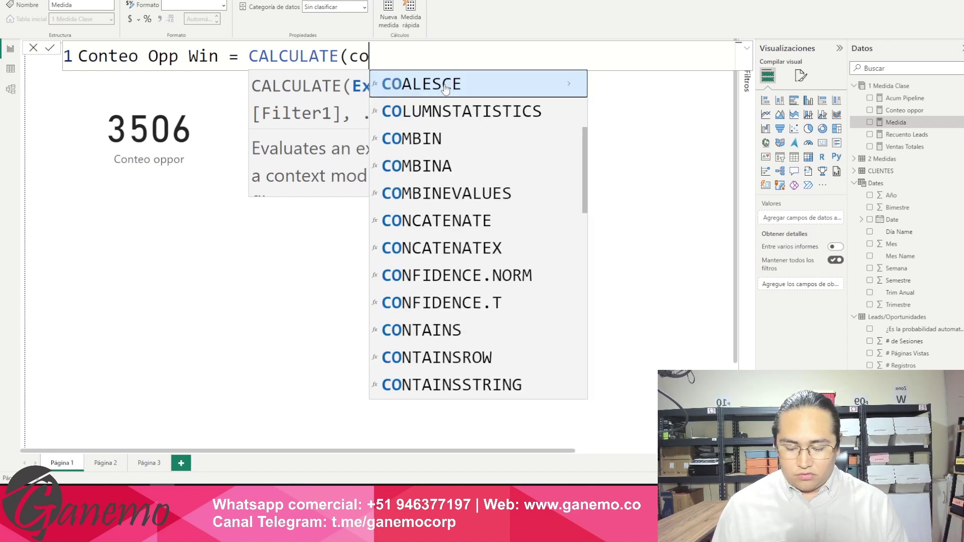
key(BackSpace)
key(BackSpace)
text(nte)
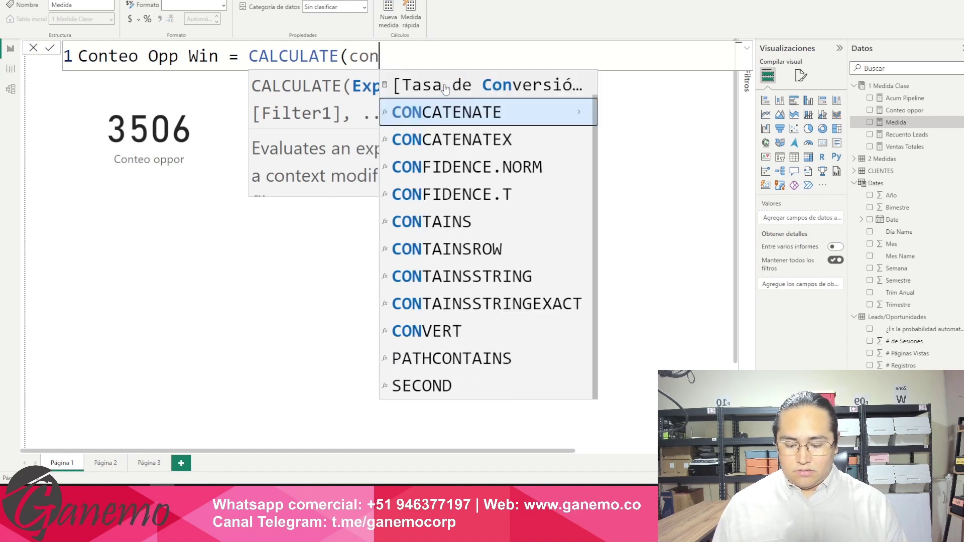
key(Tab)
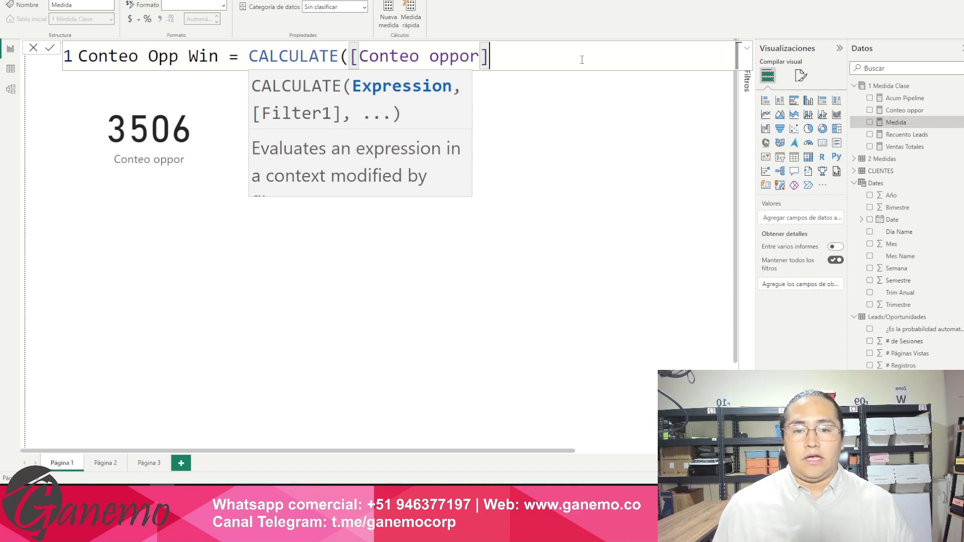
key(ctrl+shift+Left)
key(ctrl+shift+Left)
key(ctrl+shift+Left)
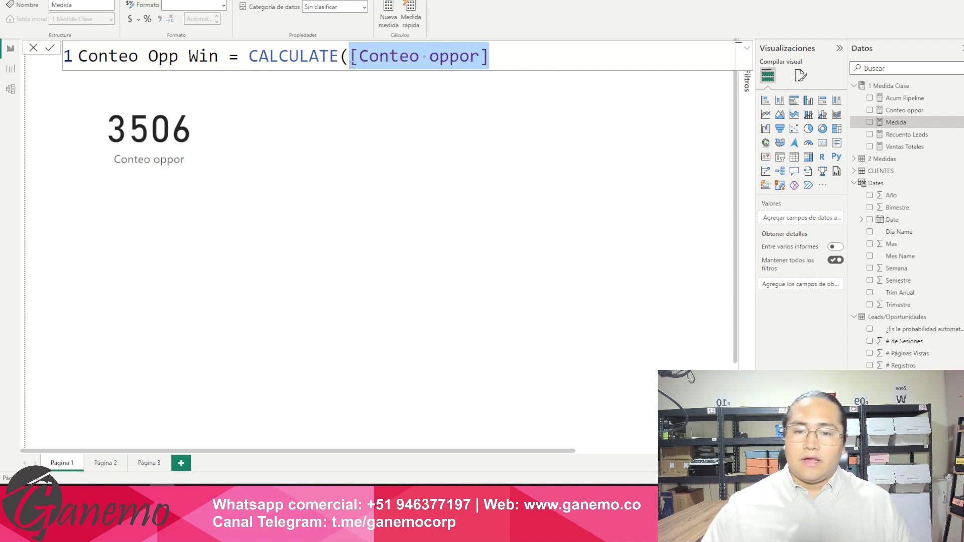
key(Left)
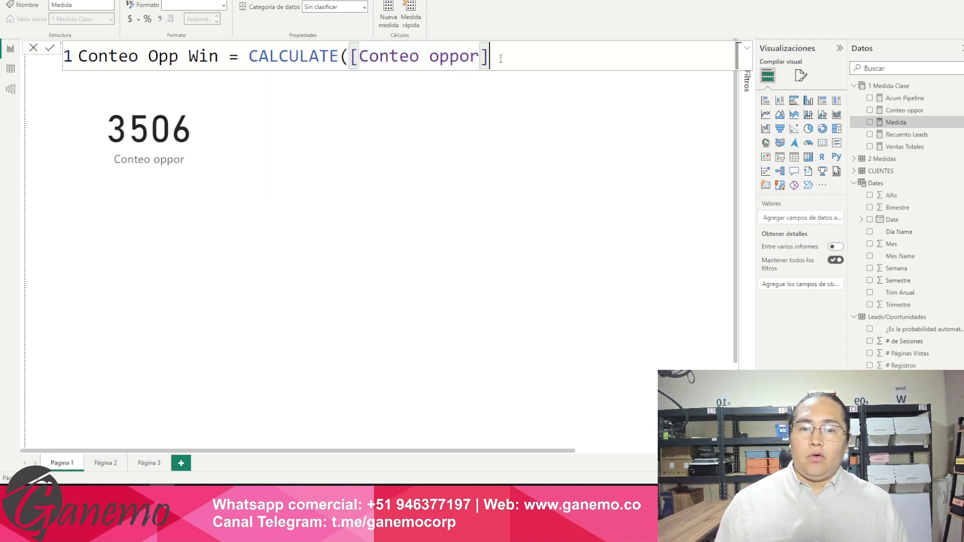
drag(490, 57, 353, 57)
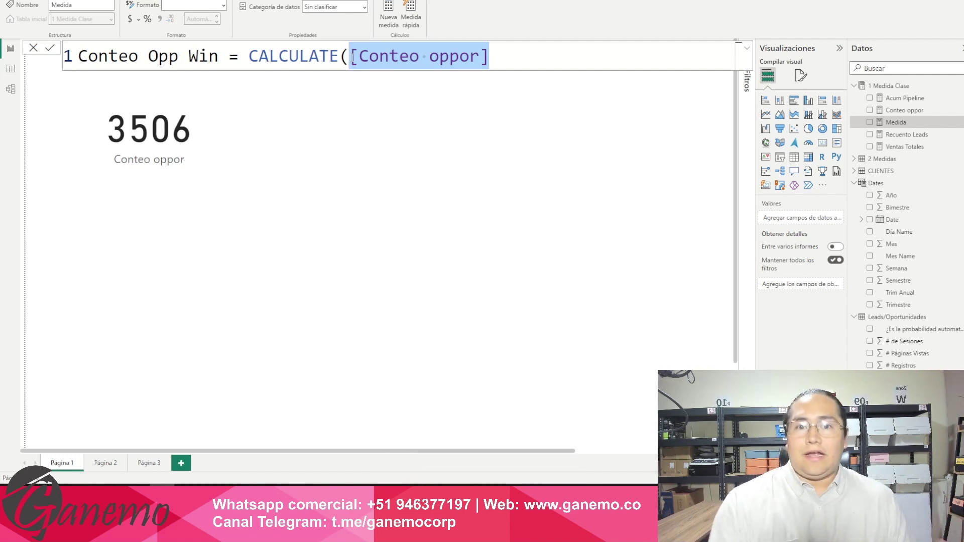
key(End)
key(shift+Left)
key(shift+Left)
key(shift+Left)
key(shift+Left)
key(shift+Left)
key(shift+Left)
key(shift+Left)
key(shift+Left)
key(shift+Left)
key(shift+Left)
key(shift+Left)
key(shift+Left)
key(shift+Left)
key(shift+Left)
key(shift+Left)
key(shift+Left)
key(shift+Right)
key(shift+Right)
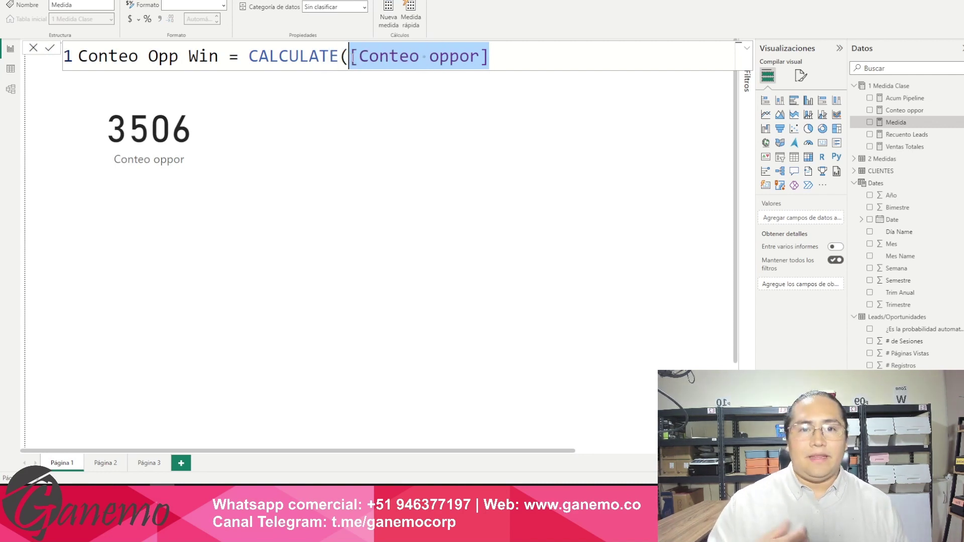
- Add the Pipeline column of the Leads/Oportunidades table as the filter argument of CALCULATE
key(End)
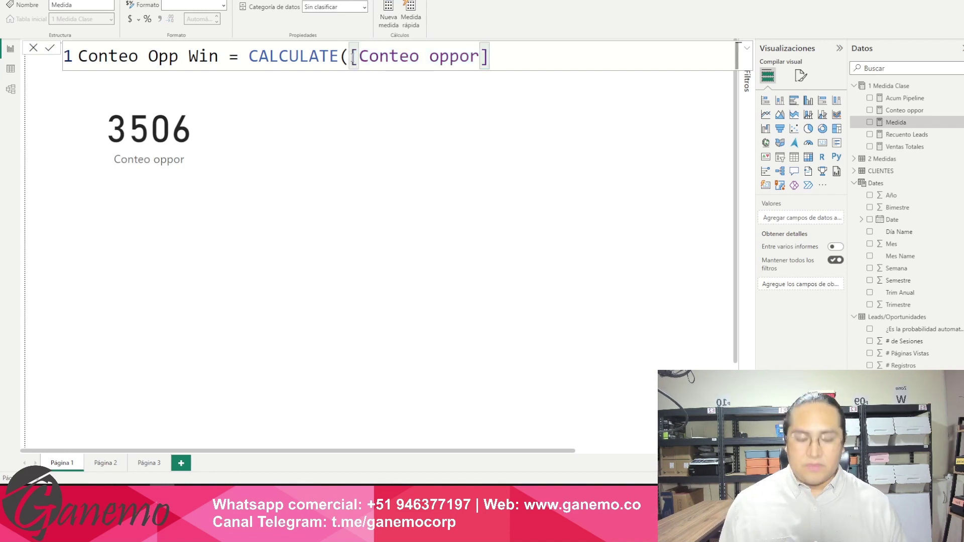
text(,)
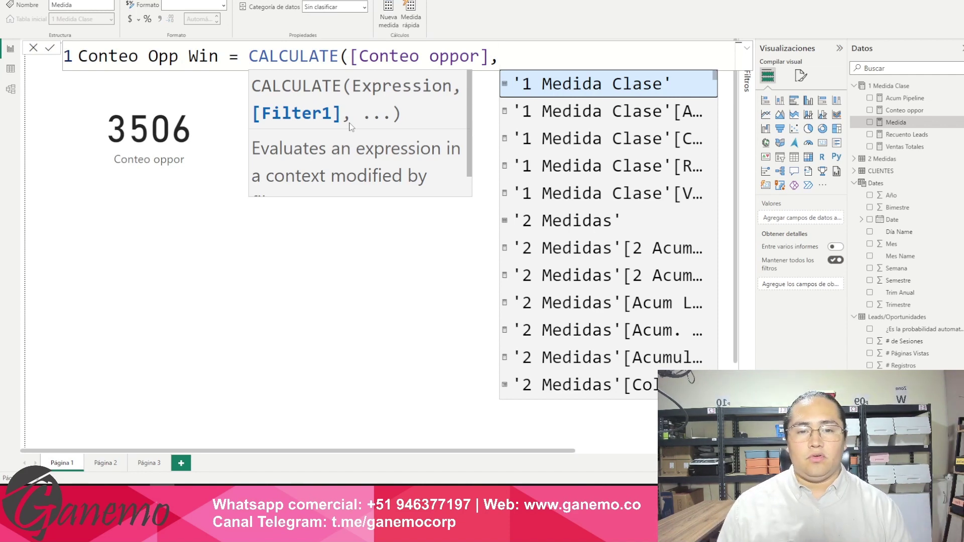
text(opp)
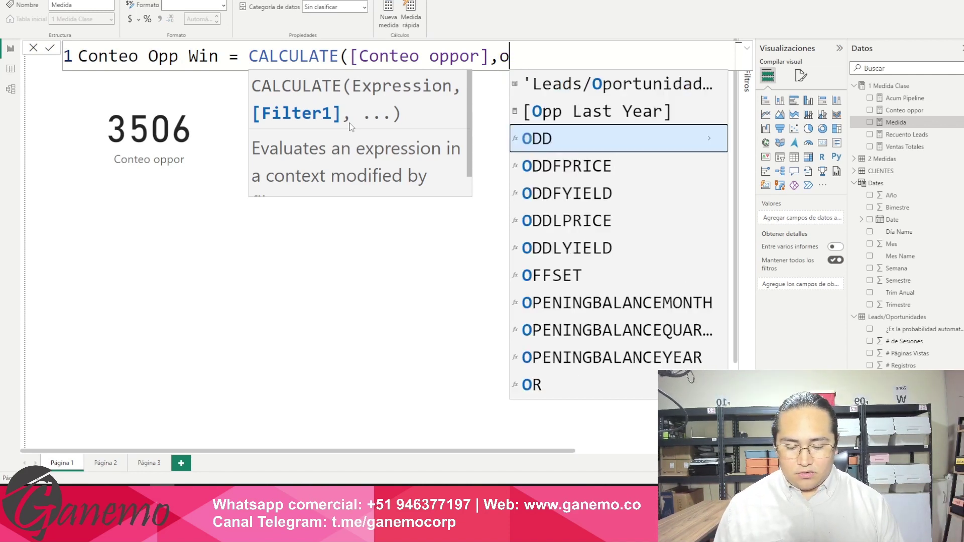
key(BackSpace)
key(BackSpace)
key(BackSpace)
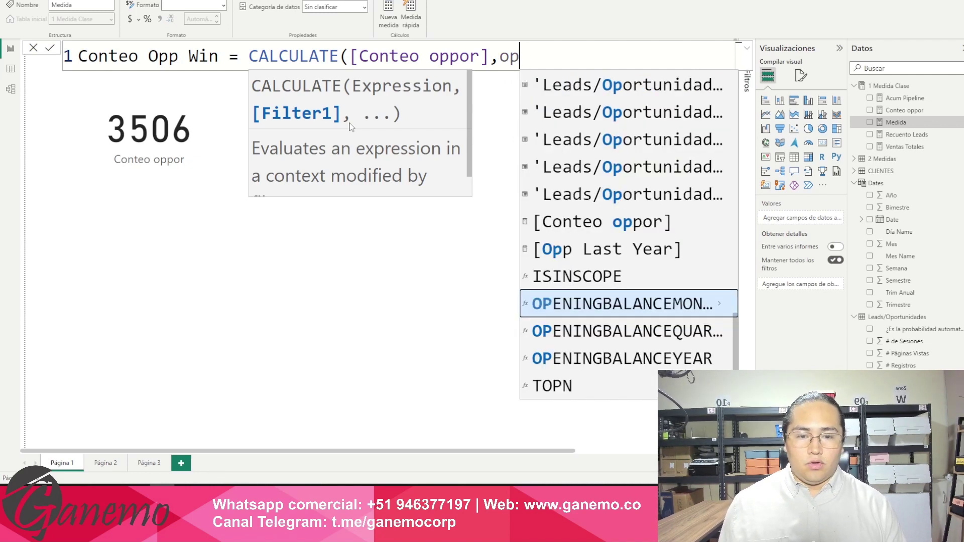
text(pipe)
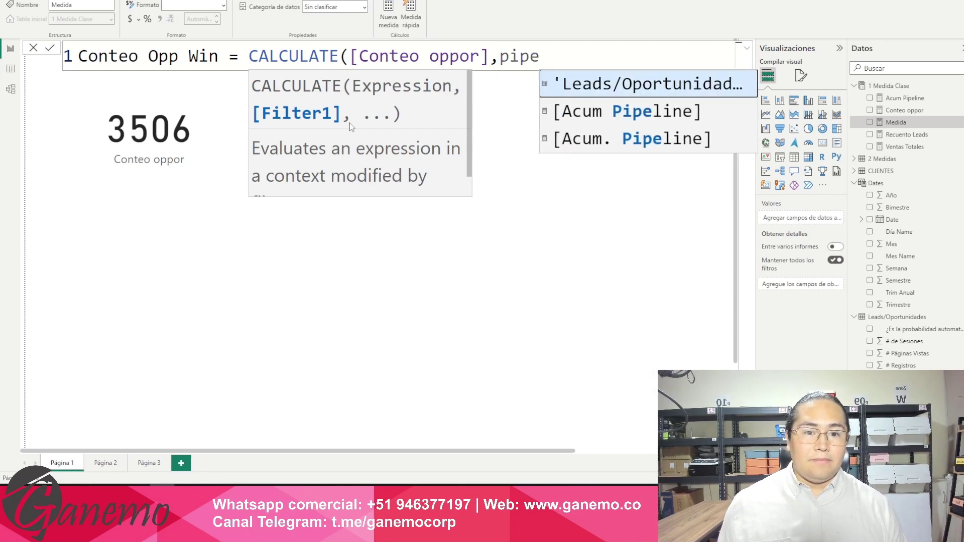
key(Tab)
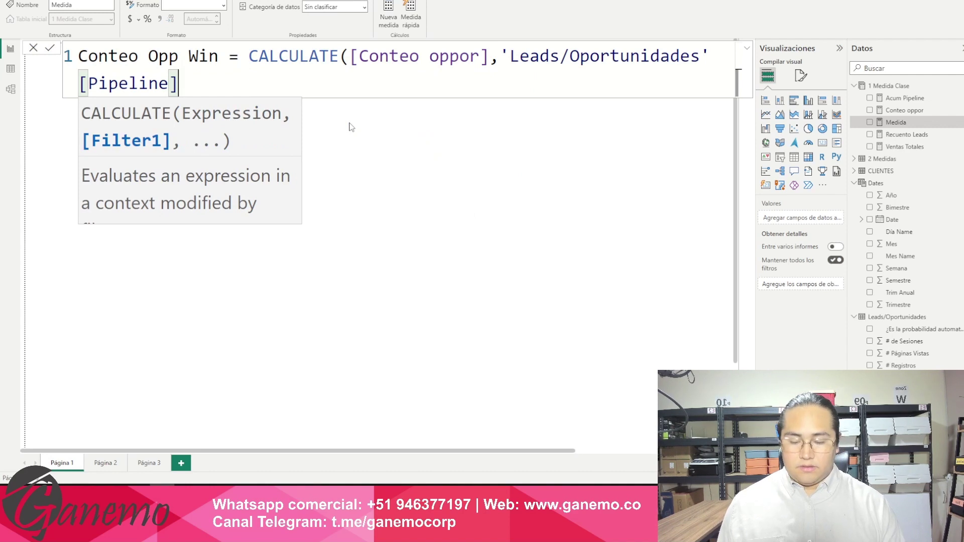
- Make the filter require Pipeline to equal "1 Ganado", close the formula and commit the measure
text(,)
key(BackSpace)
text(=")
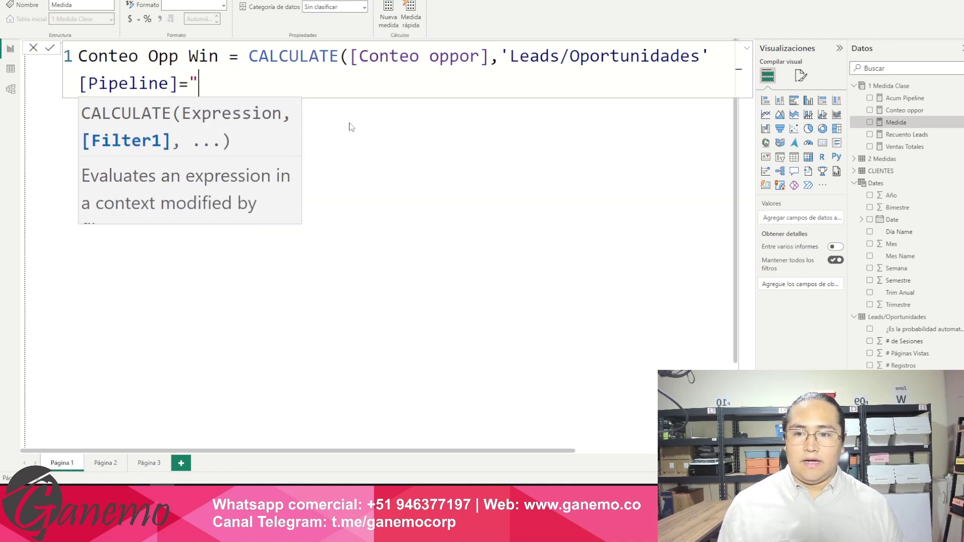
text(1)
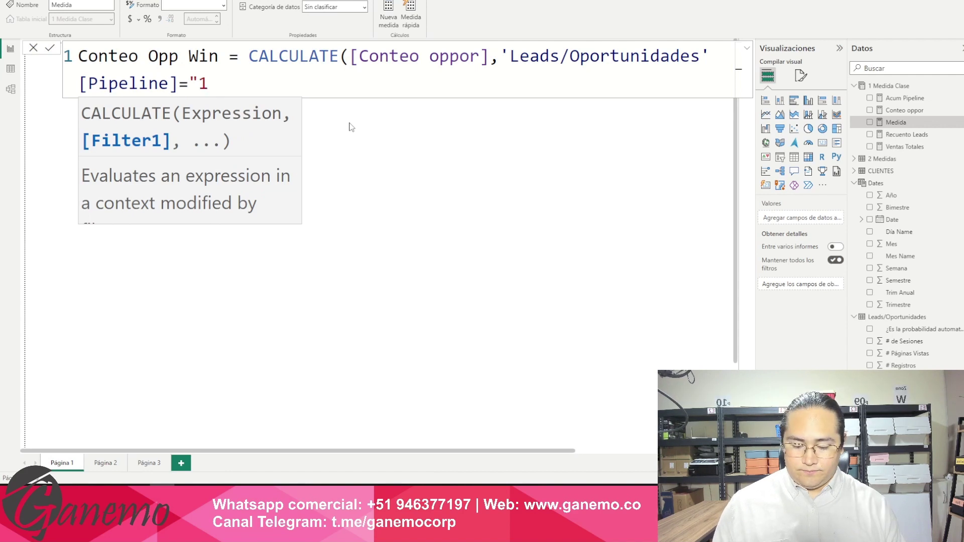
text( Ganado"))
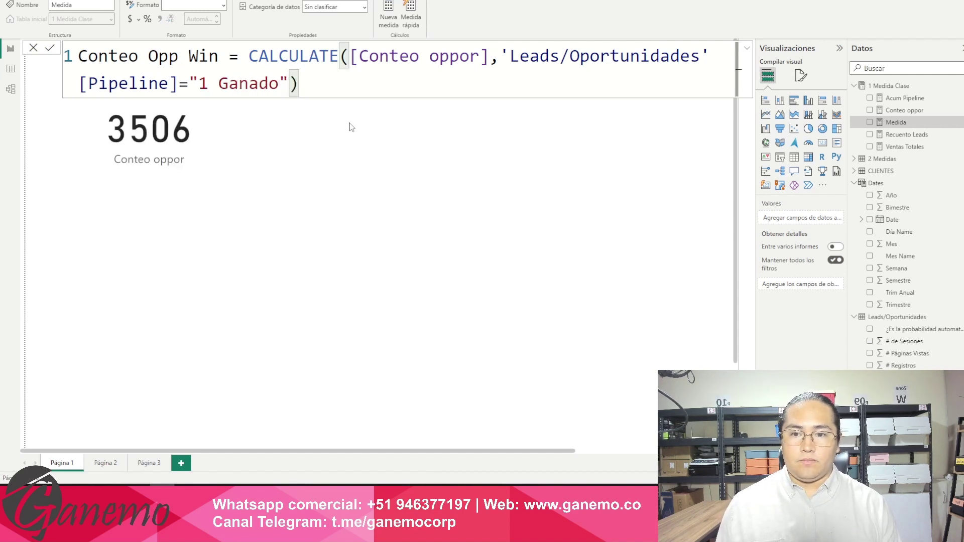
key(Return)
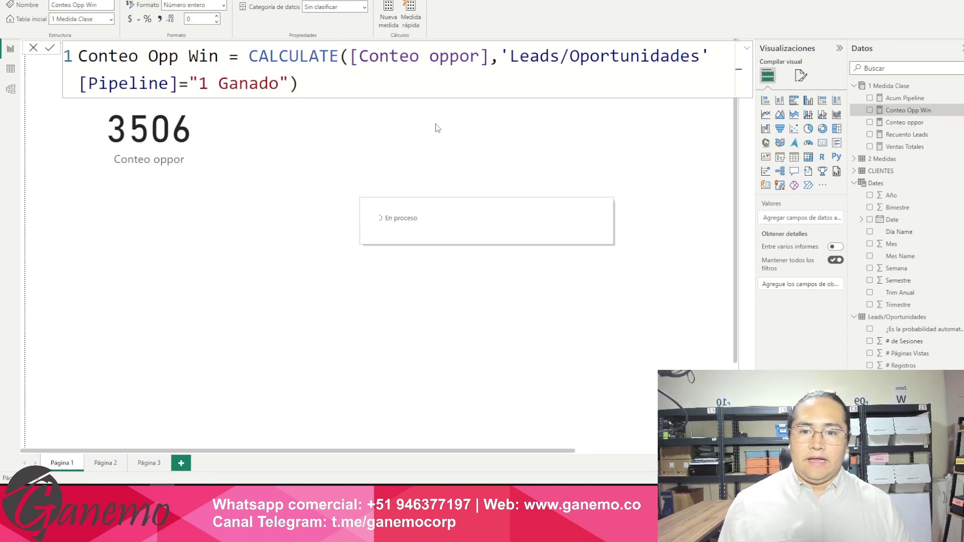
- Place the Conteo Opp Win measure beside the Conteo oppor card as a card visual, and deselect it
click(422, 157)
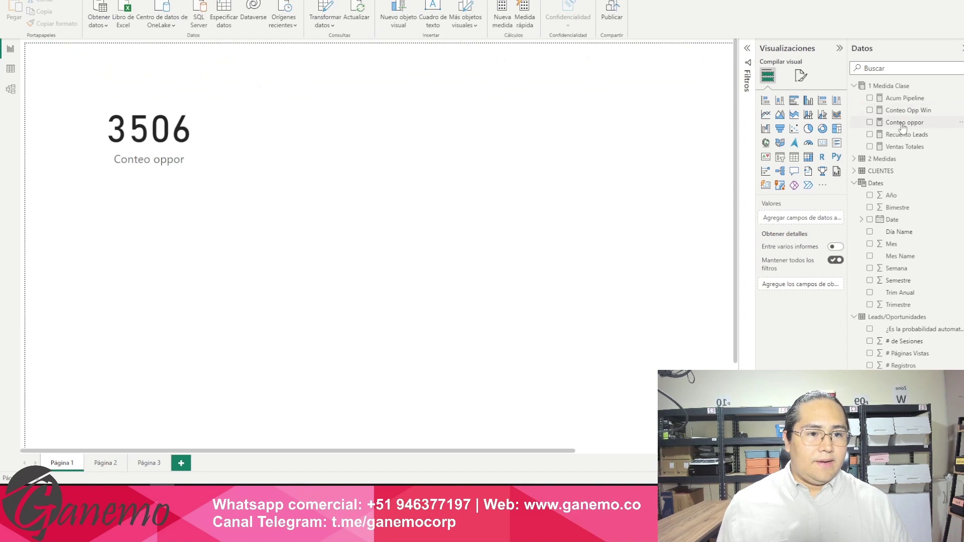
drag(910, 112, 364, 119)
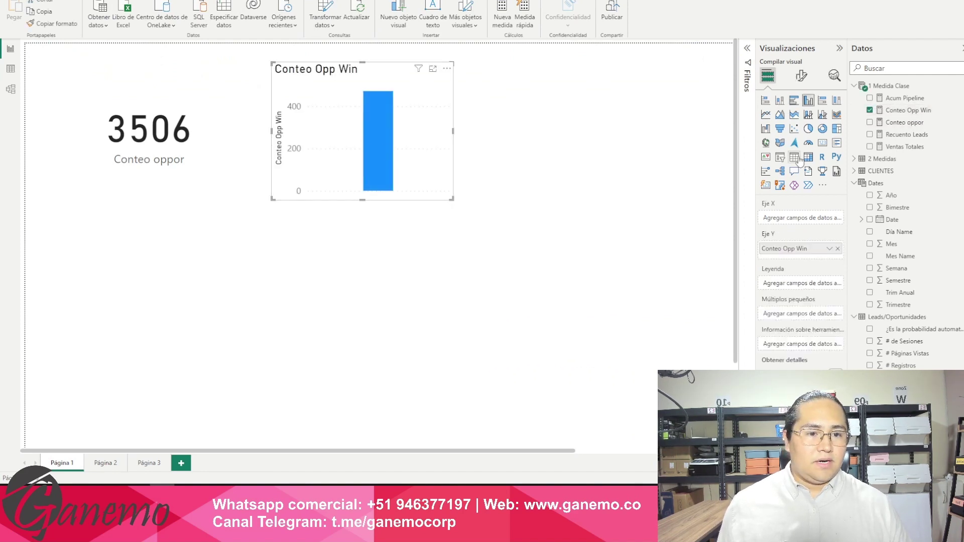
click(823, 143)
drag(419, 180, 402, 180)
click(508, 195)
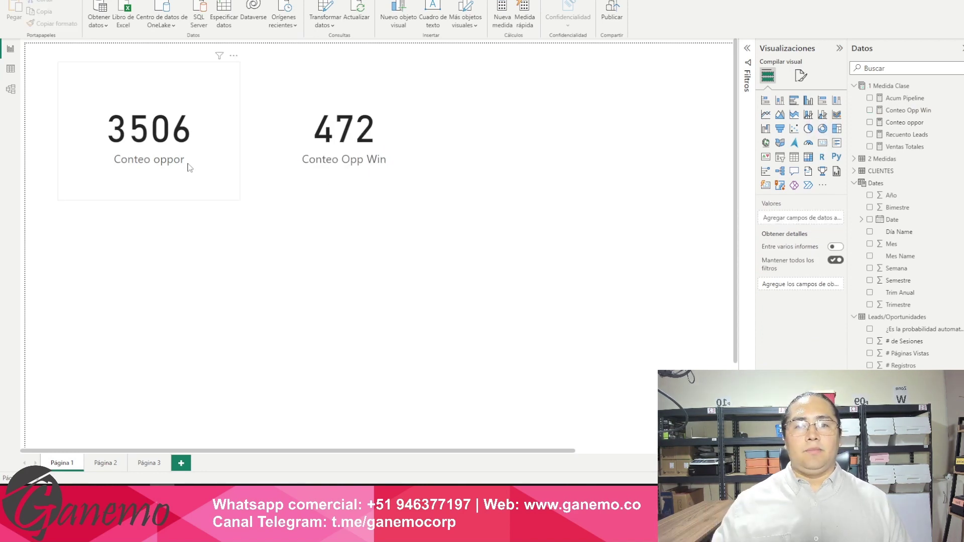
click(304, 179)
click(223, 182)
click(316, 185)
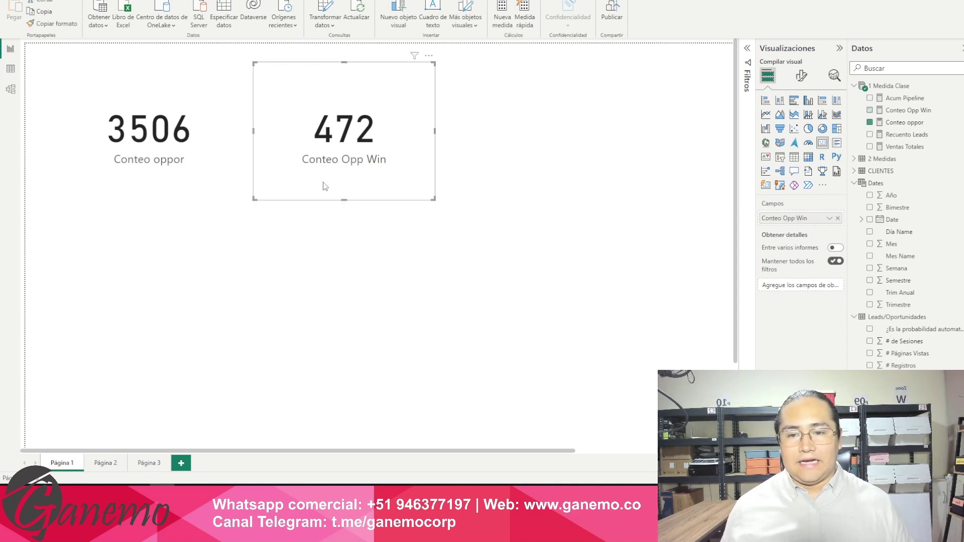
click(211, 180)
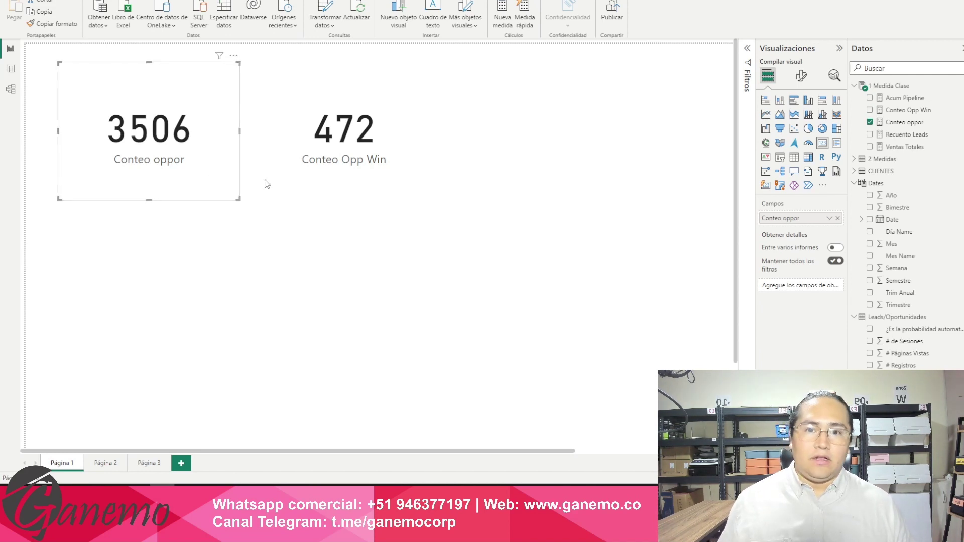
click(288, 182)
click(226, 182)
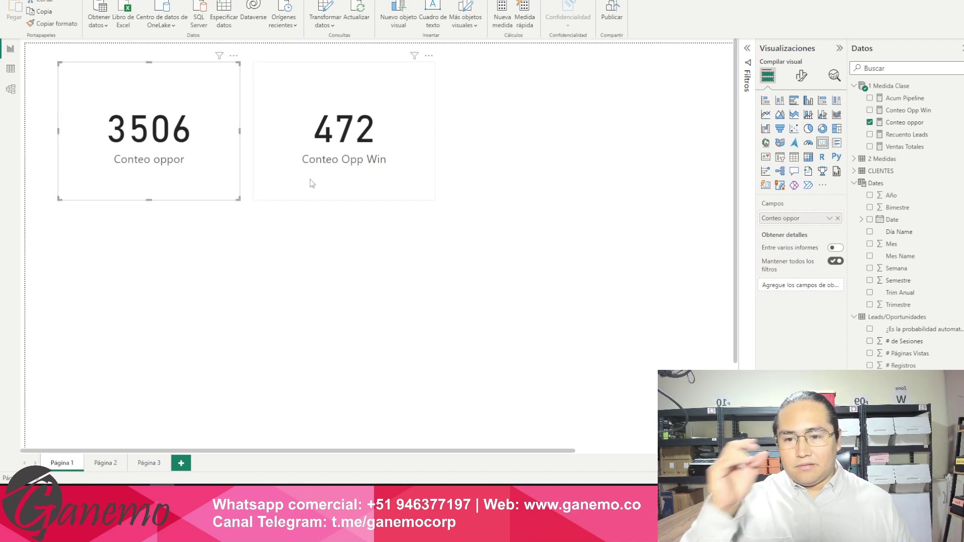
click(311, 183)
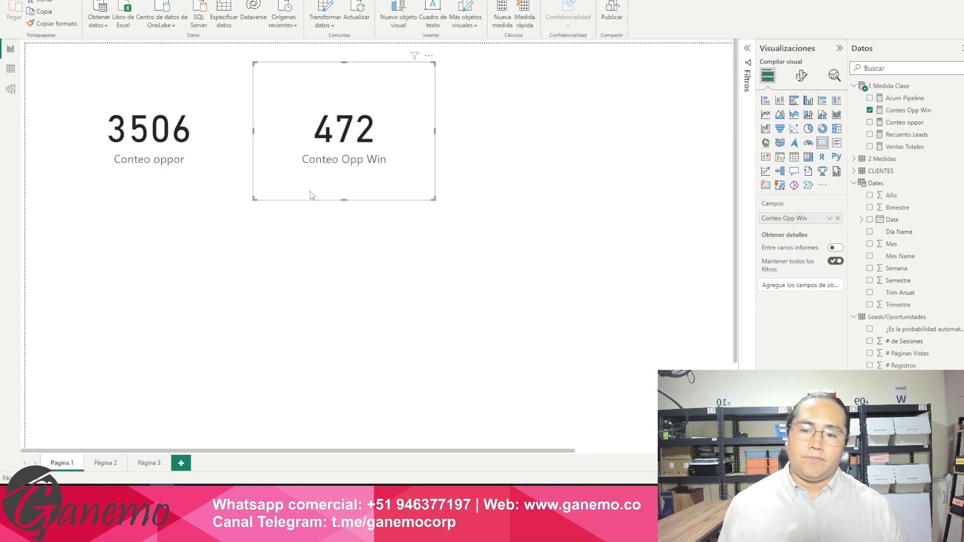
click(341, 239)
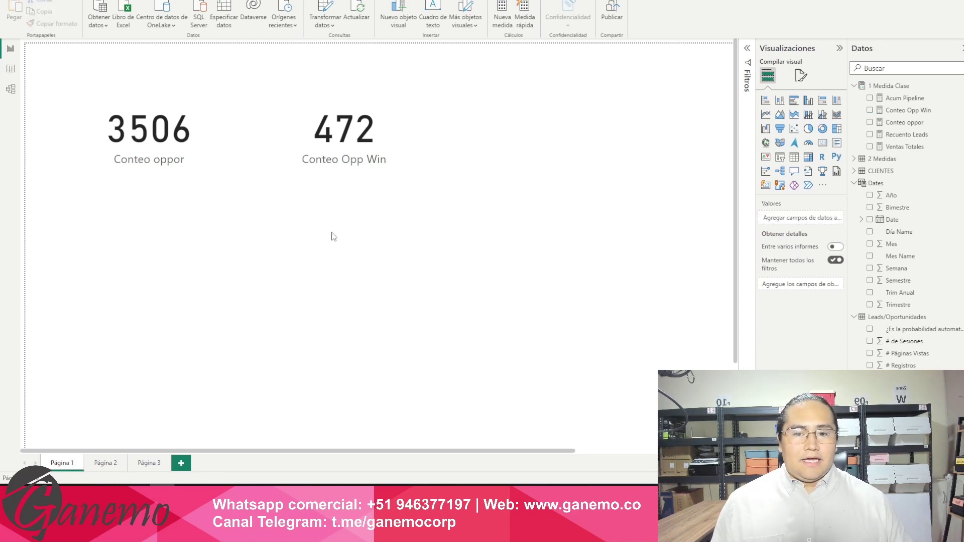
click(229, 186)
click(311, 190)
click(212, 200)
click(275, 196)
click(213, 191)
click(271, 191)
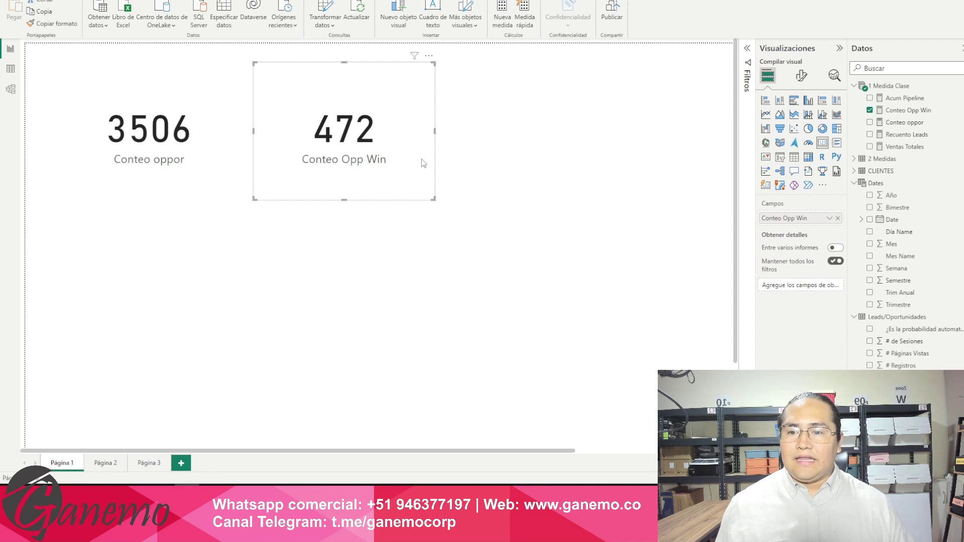
click(171, 164)
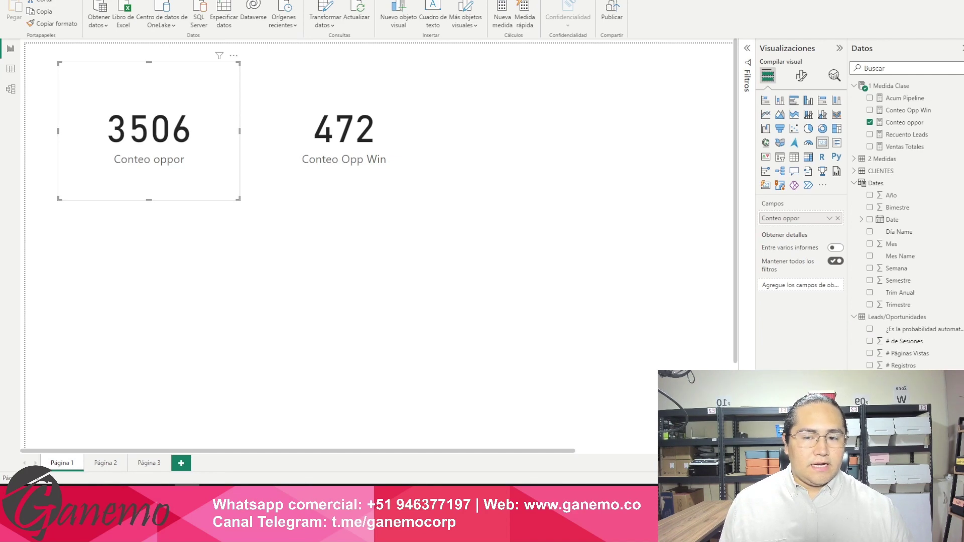
click(794, 157)
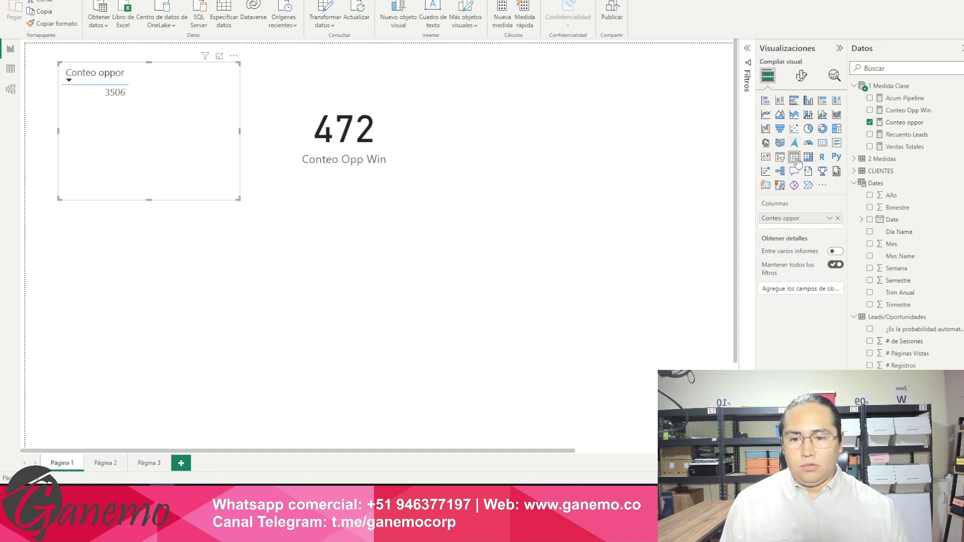
key(ctrl+z)
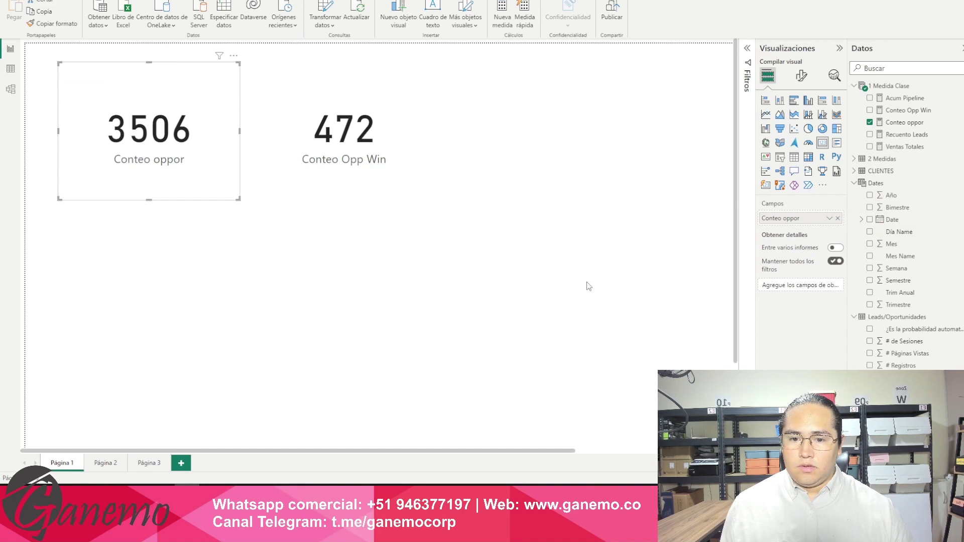
click(354, 310)
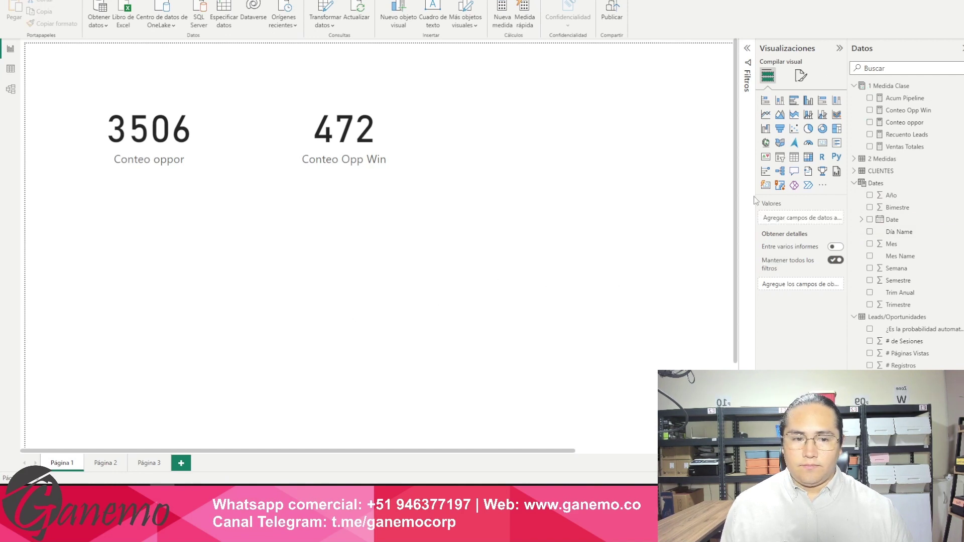
- Insert a new table visual below the cards with the Conteo oppor measure as its column
click(794, 157)
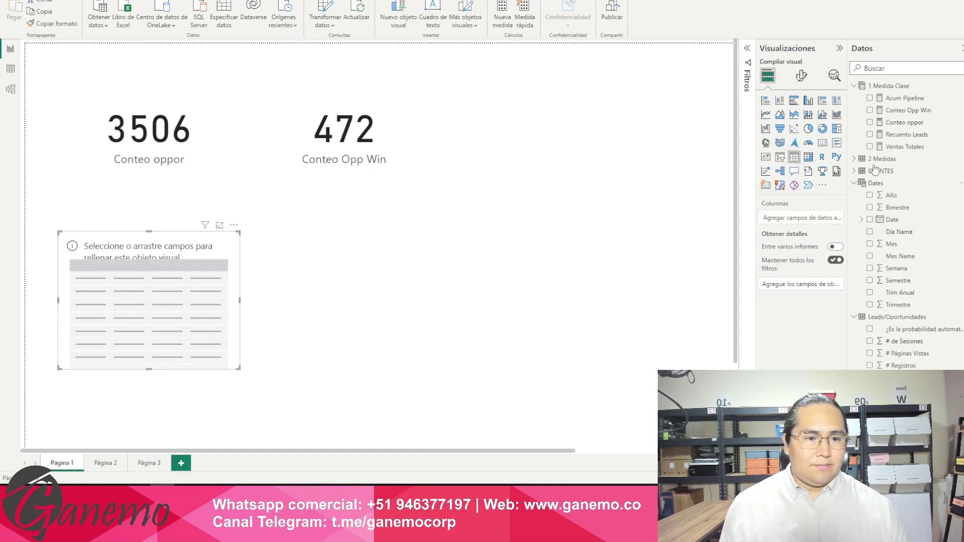
drag(917, 126, 824, 220)
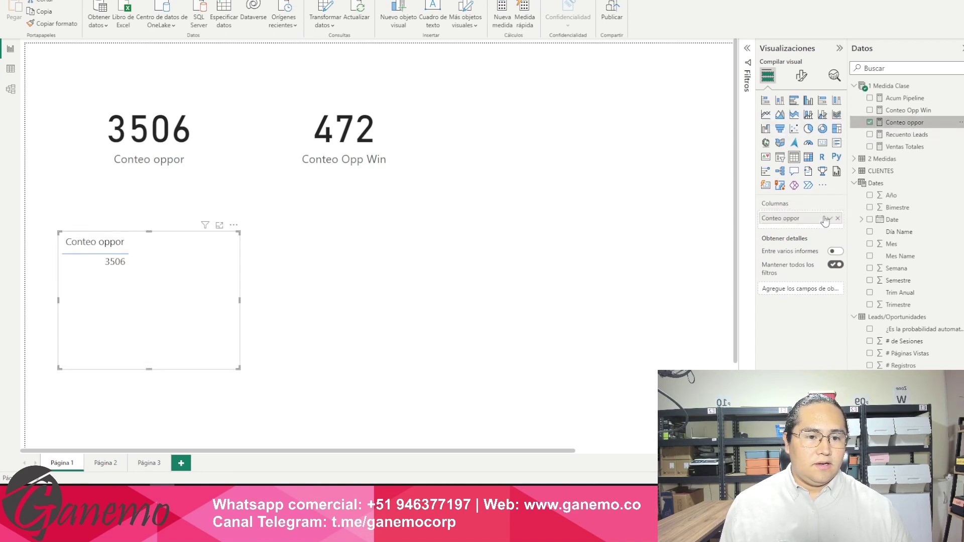
- Add the Date hierarchy of the Dates table ahead of Conteo oppor in the table visual, keeping only the Año and Mes levels
scroll(898, 211, down, 2)
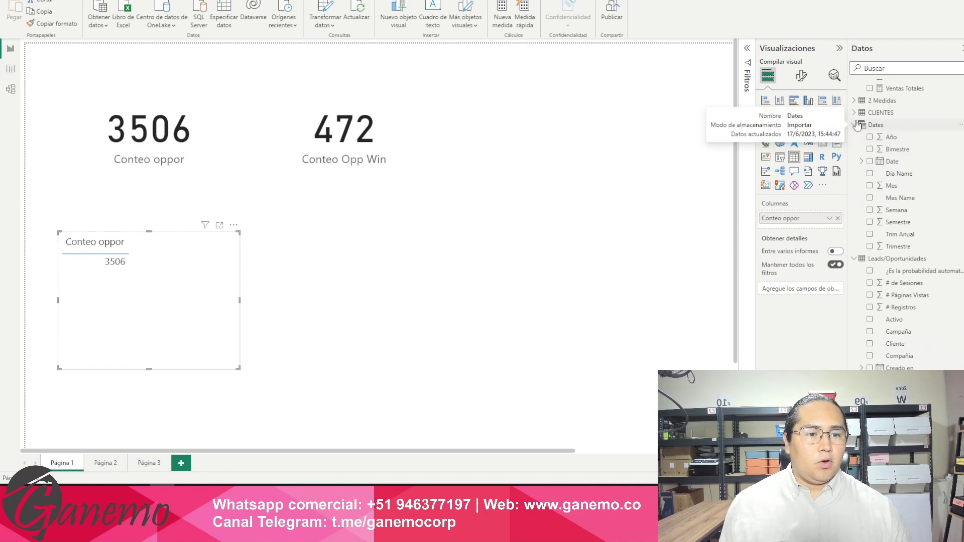
click(854, 126)
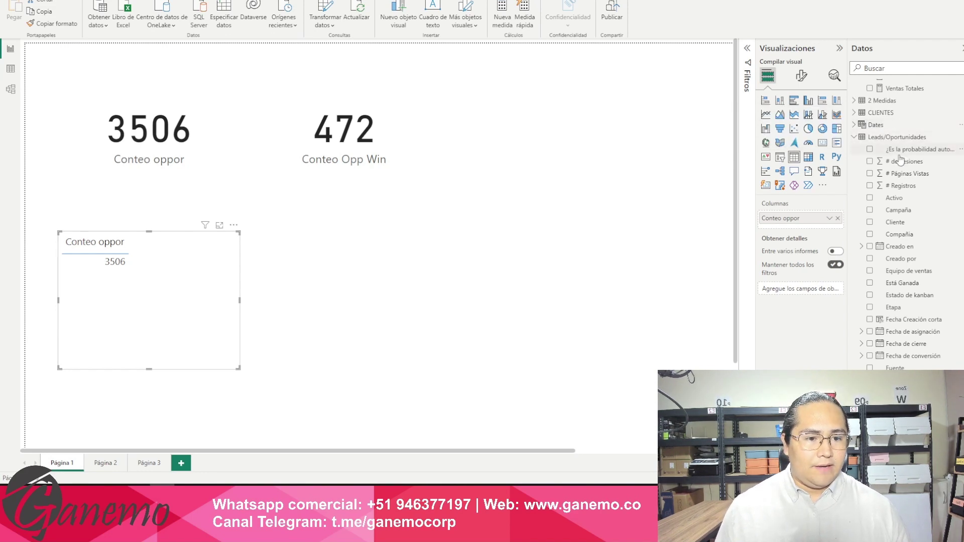
click(853, 137)
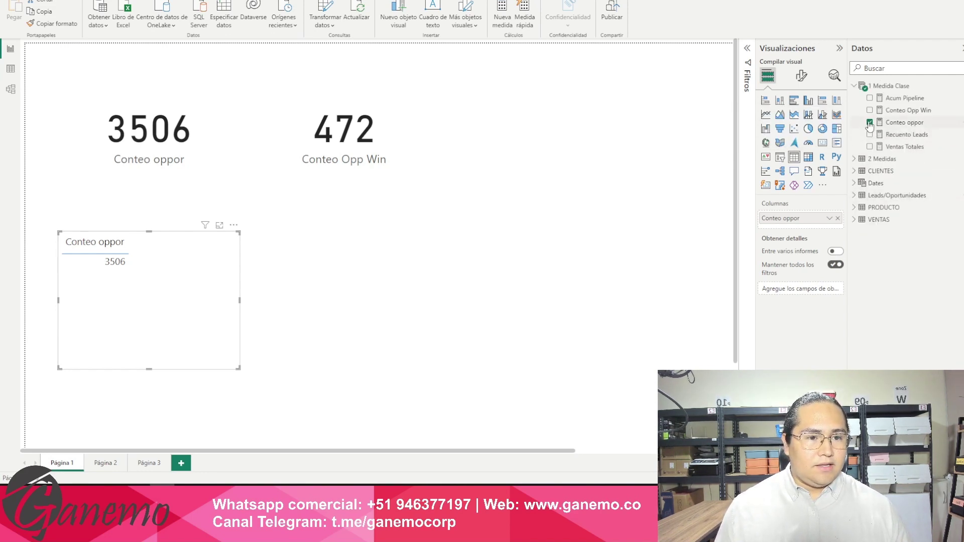
click(854, 86)
click(853, 122)
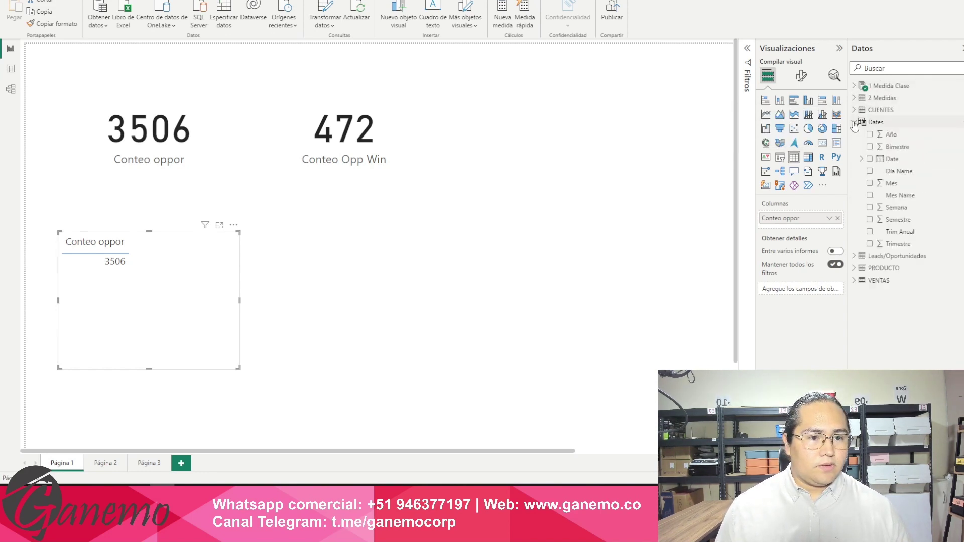
drag(900, 159, 806, 221)
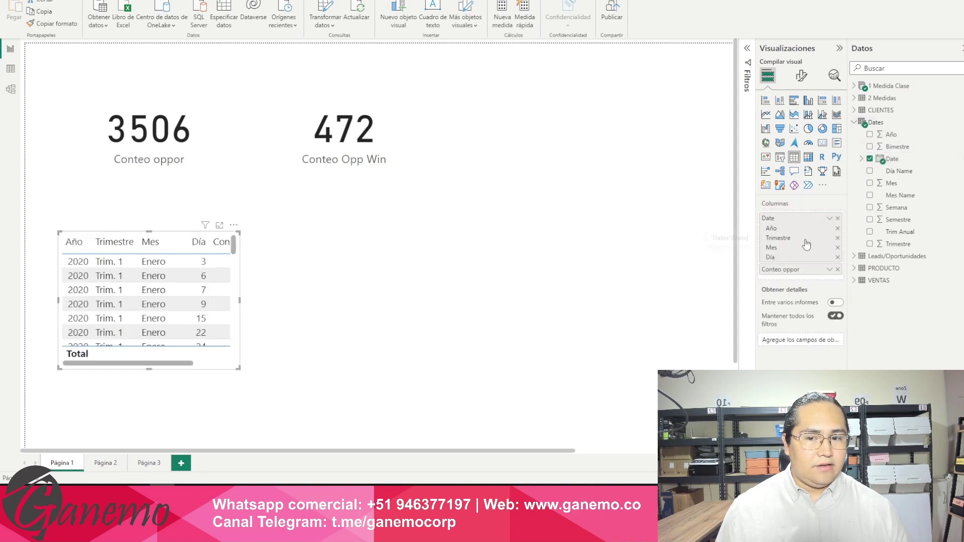
click(837, 238)
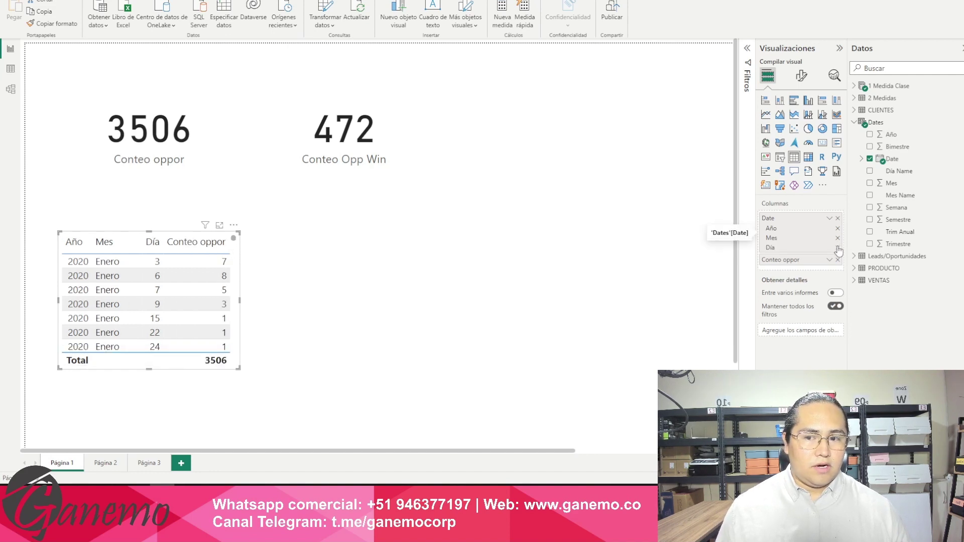
click(837, 248)
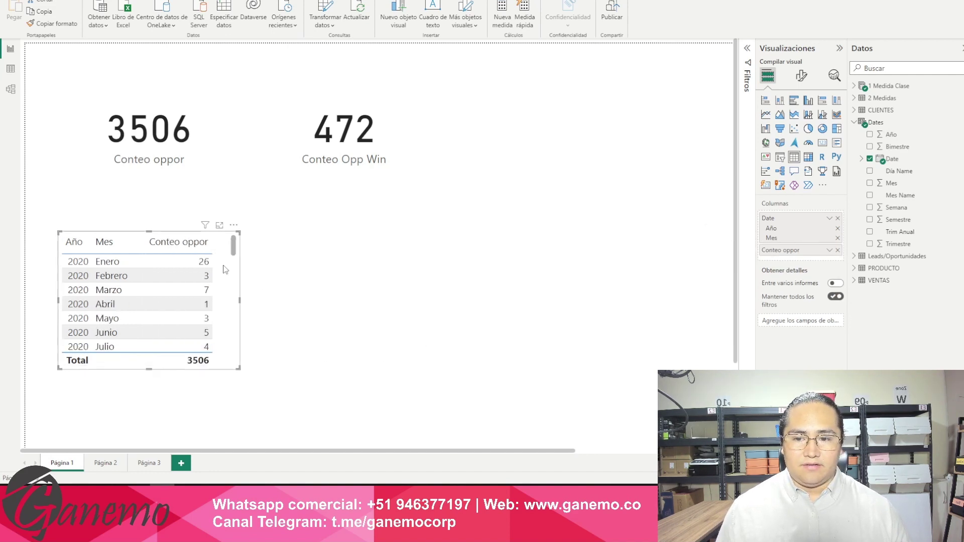
- Arrange the two cards side by side at the page's upper left and place the enlarged table directly below them
drag(186, 81, 166, 71)
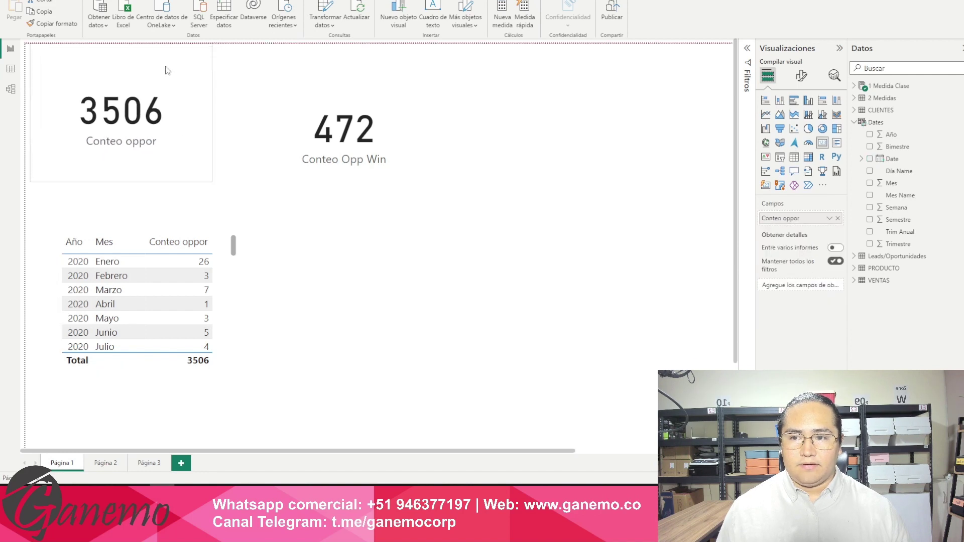
drag(306, 78, 268, 62)
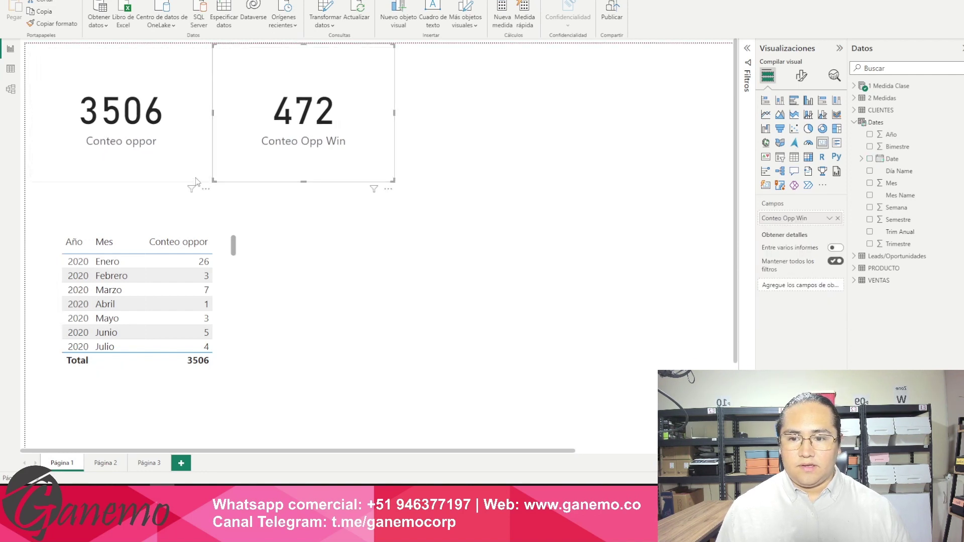
click(240, 281)
click(237, 281)
scroll(231, 279, down, 5)
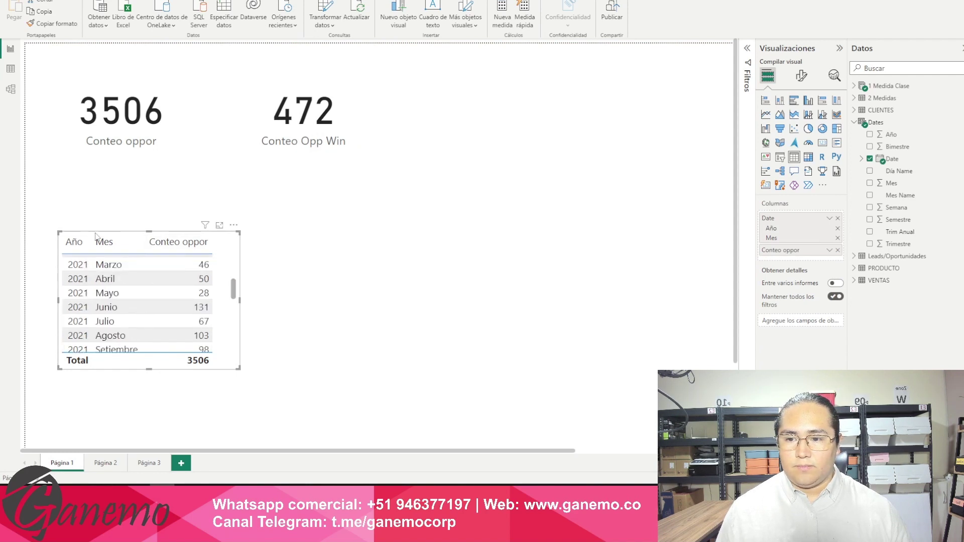
drag(85, 239, 47, 162)
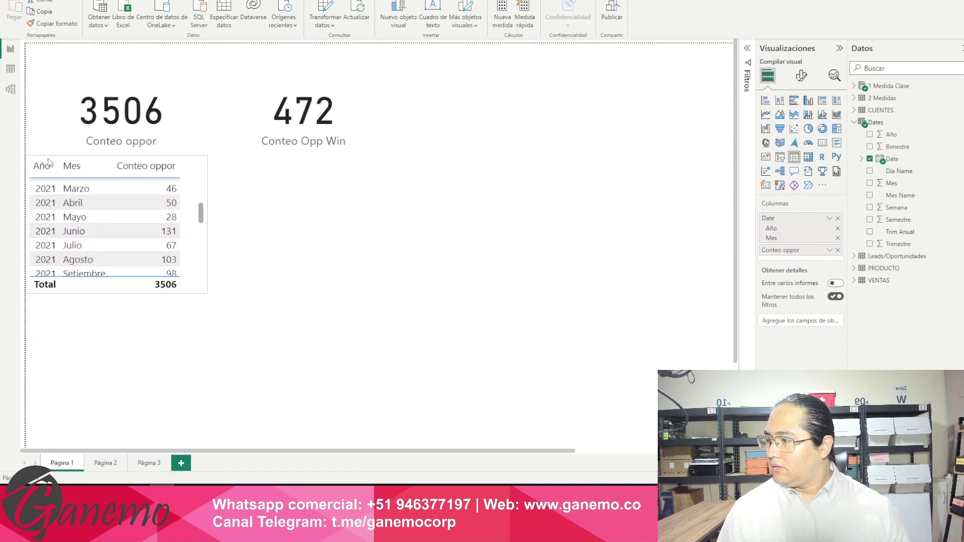
drag(205, 292, 296, 443)
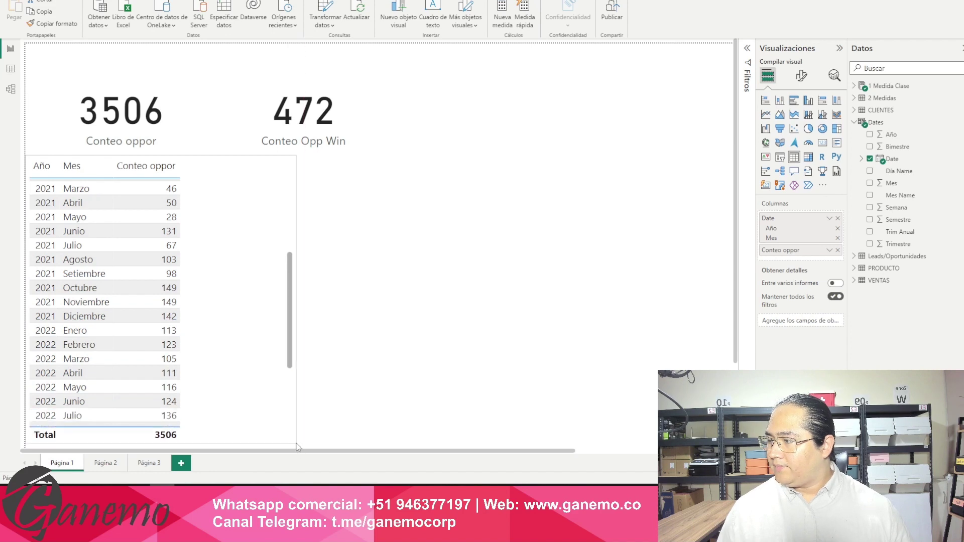
- Stack the two cards on the right half of the page, with Conteo oppor above Conteo Opp Win
drag(184, 122, 607, 100)
drag(266, 68, 544, 273)
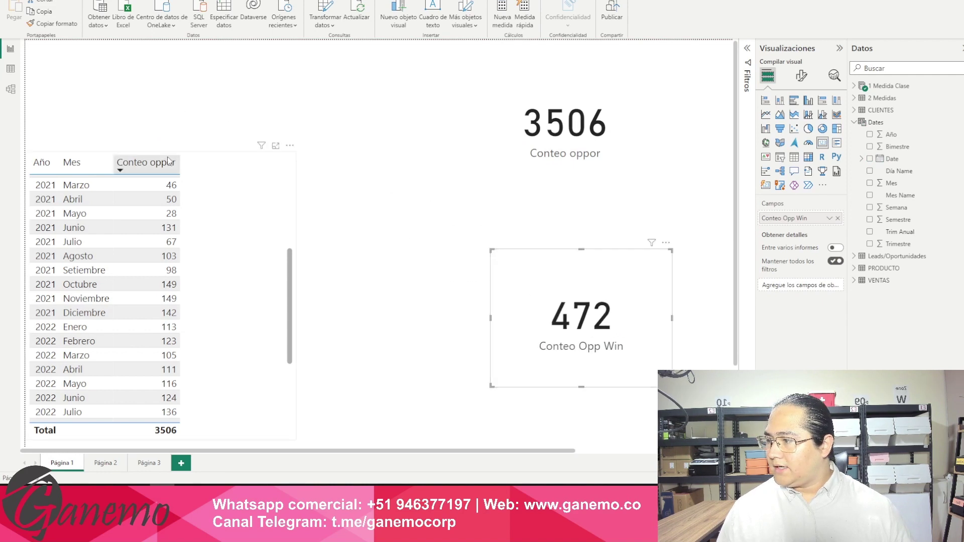
- Move the table visual to the page's upper-left corner and enlarge it to fill the area beside the cards
click(206, 184)
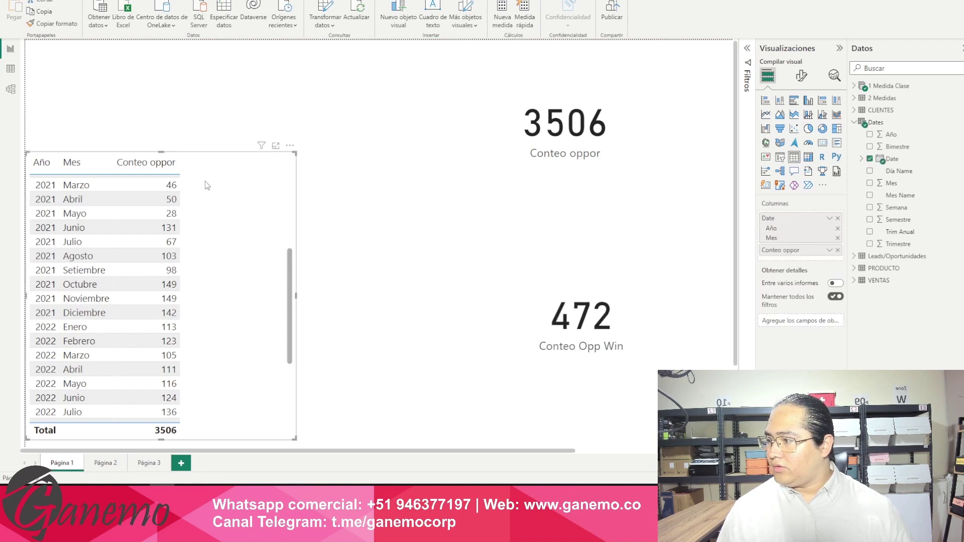
drag(208, 184, 220, 83)
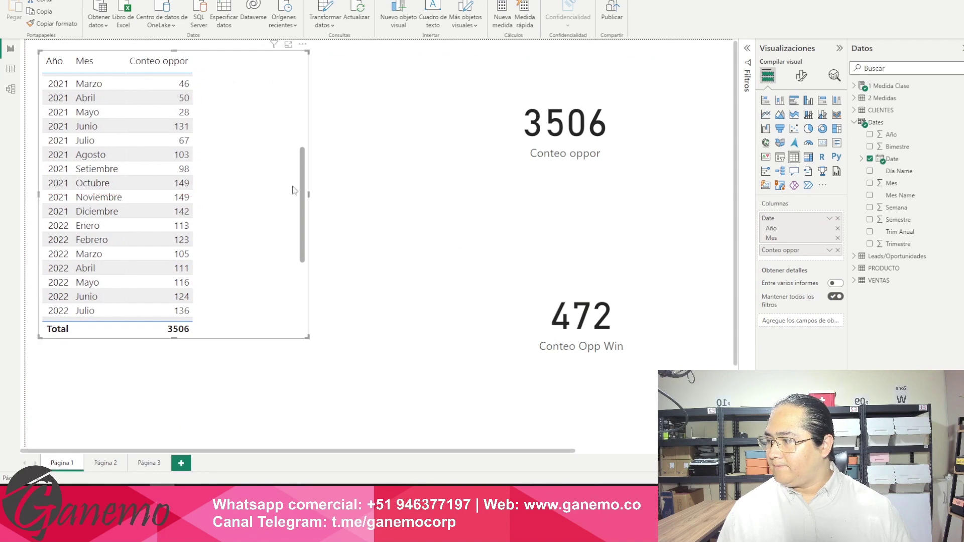
drag(308, 337, 440, 418)
scroll(125, 228, down, 2)
scroll(126, 227, up, 7)
scroll(125, 228, down, 2)
scroll(126, 227, up, 2)
- Bring back all Date hierarchy levels in the table visual and remove Mes and Día, leaving Año and Trimestre
click(829, 220)
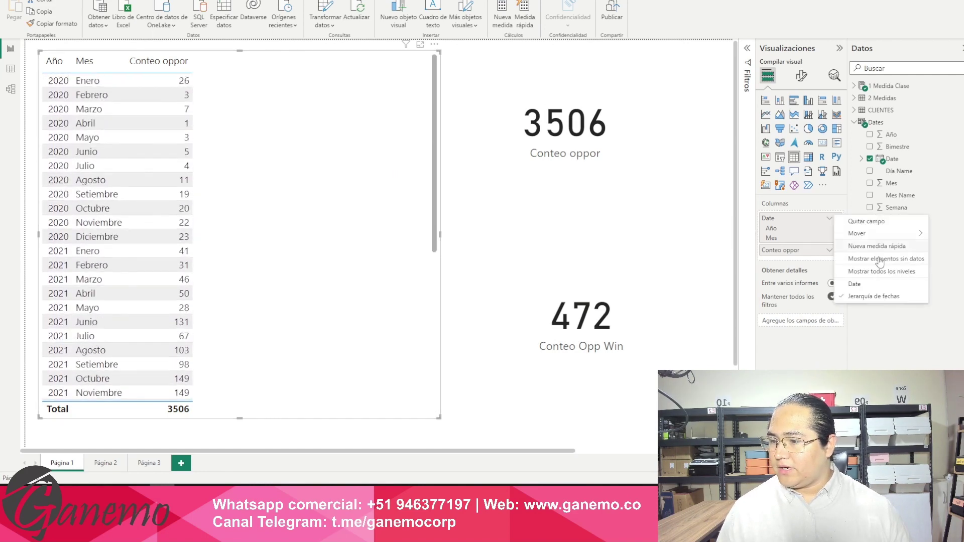
click(856, 271)
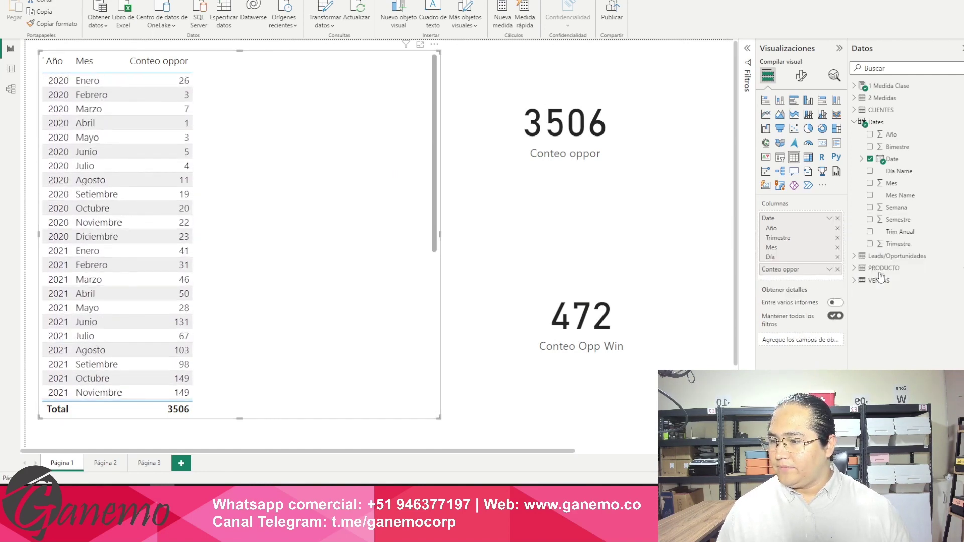
click(838, 247)
click(837, 247)
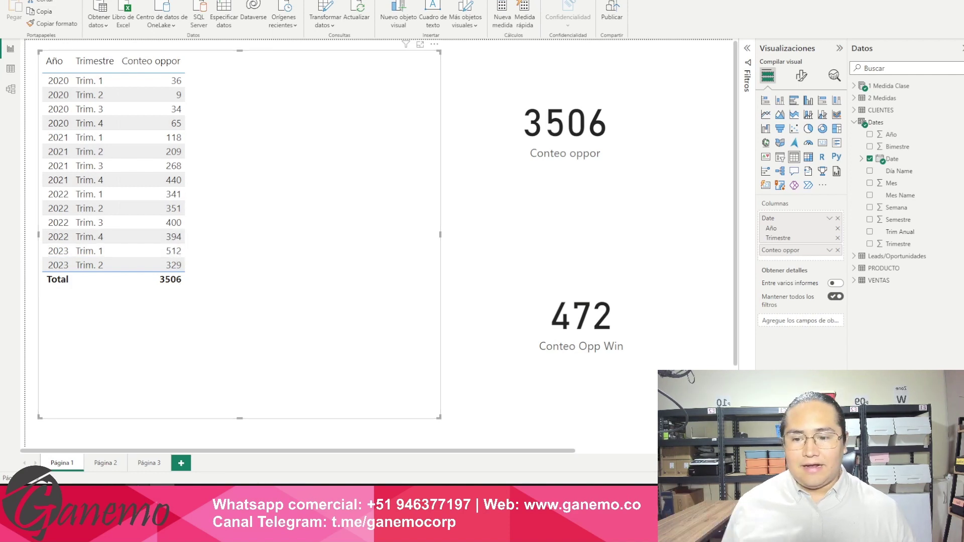
- Examine the Dashboard Comercial charts on Página 2 and return to Página 1
click(106, 463)
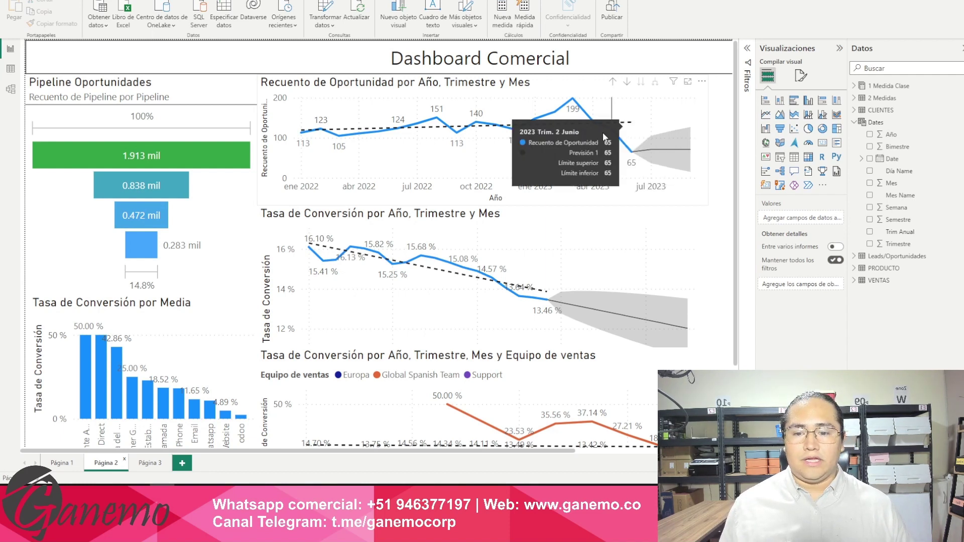
click(62, 462)
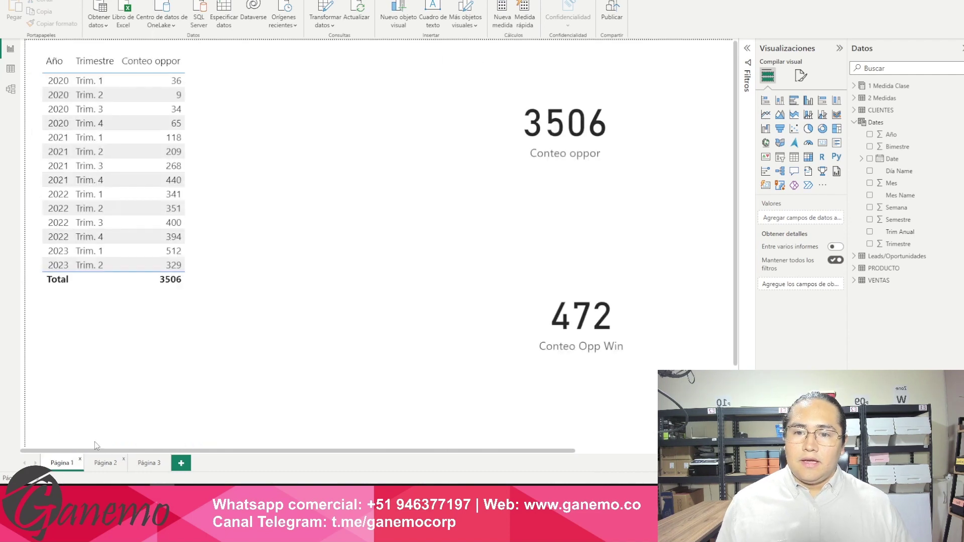
- Add the Conteo Opp Win measure from 1 Medida Clase to the table visual as a column beside Conteo oppor
click(211, 275)
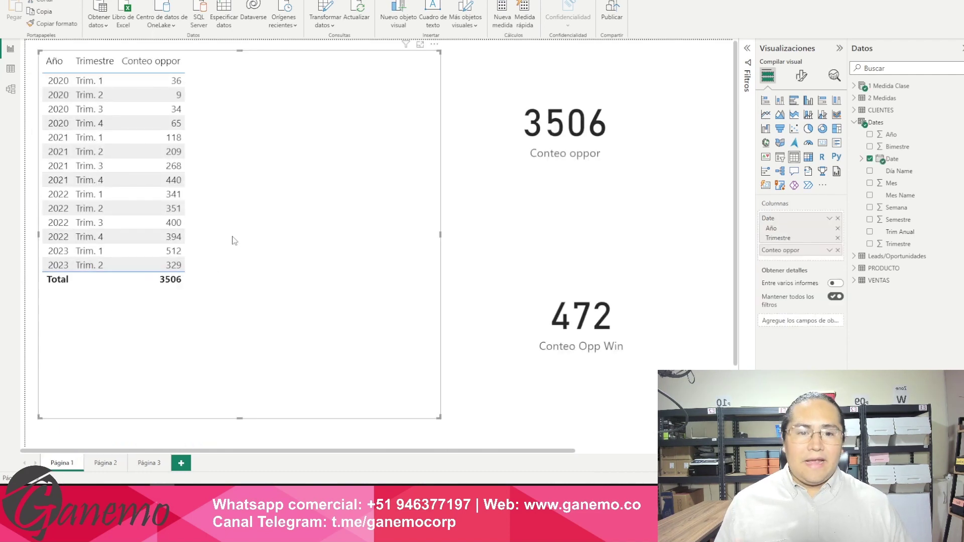
click(542, 273)
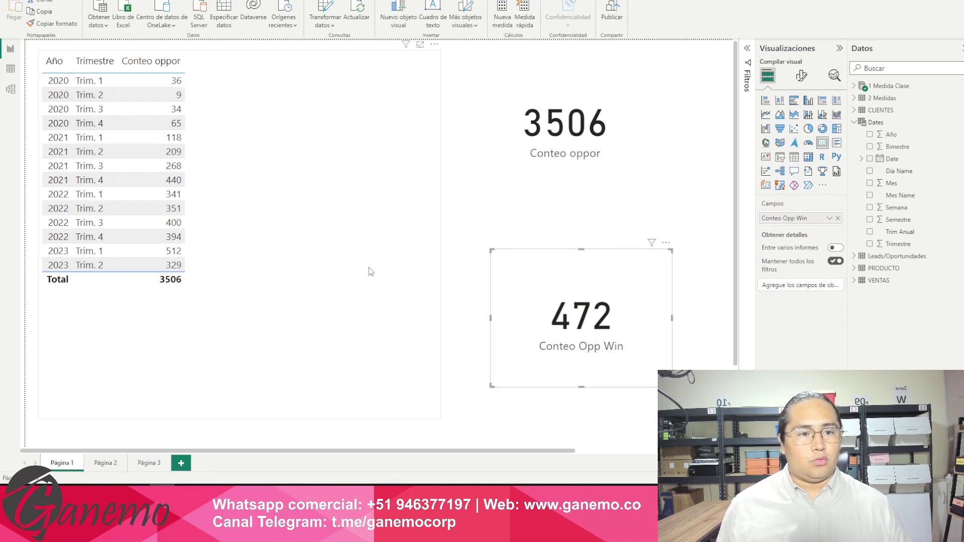
click(854, 86)
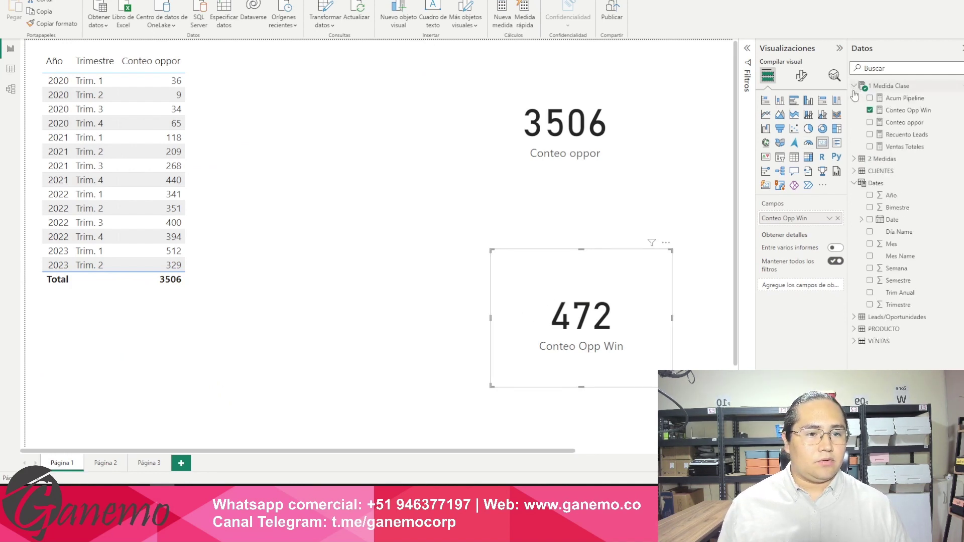
click(906, 111)
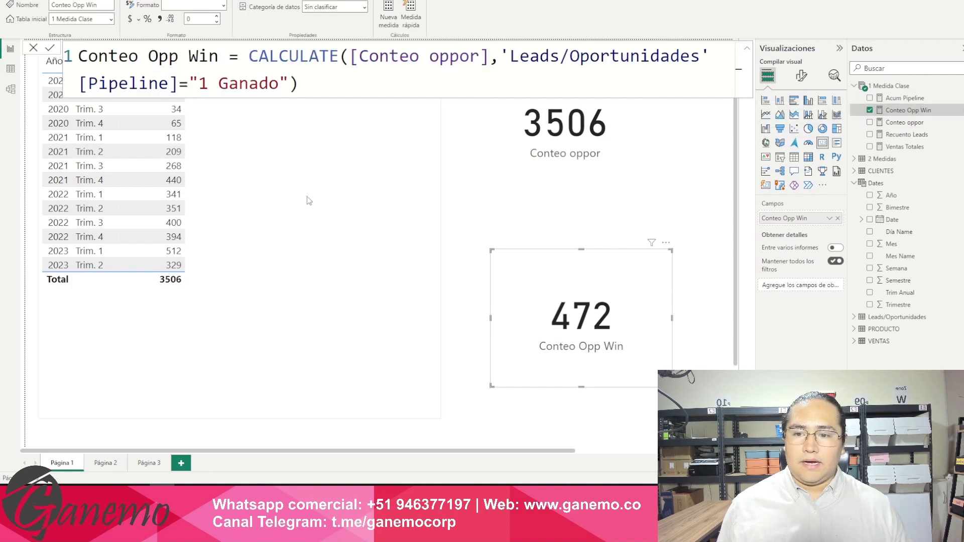
click(210, 201)
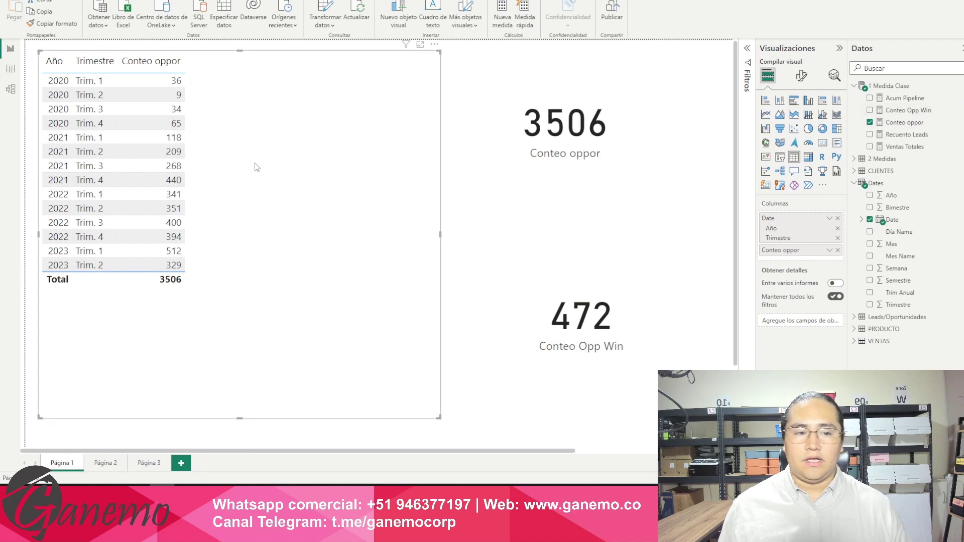
drag(907, 111, 288, 174)
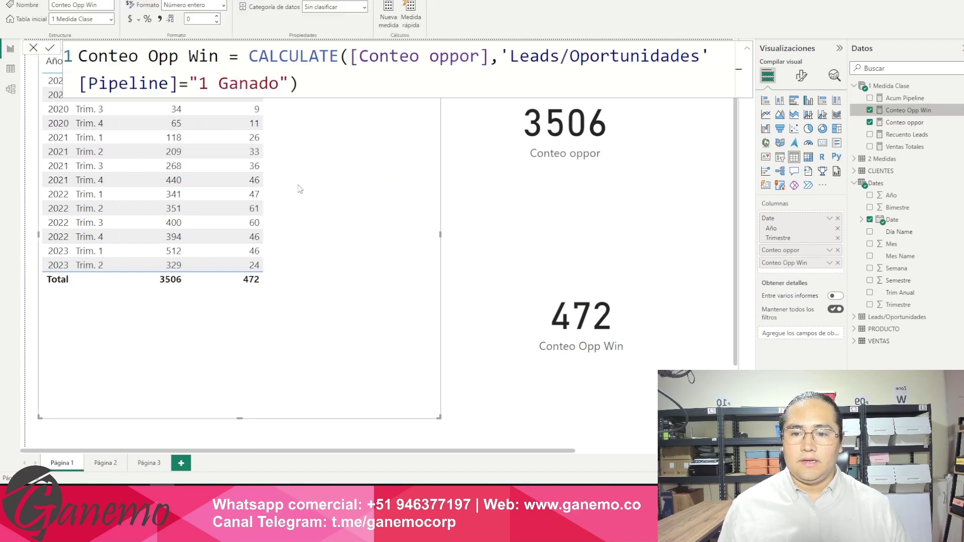
click(458, 134)
click(344, 155)
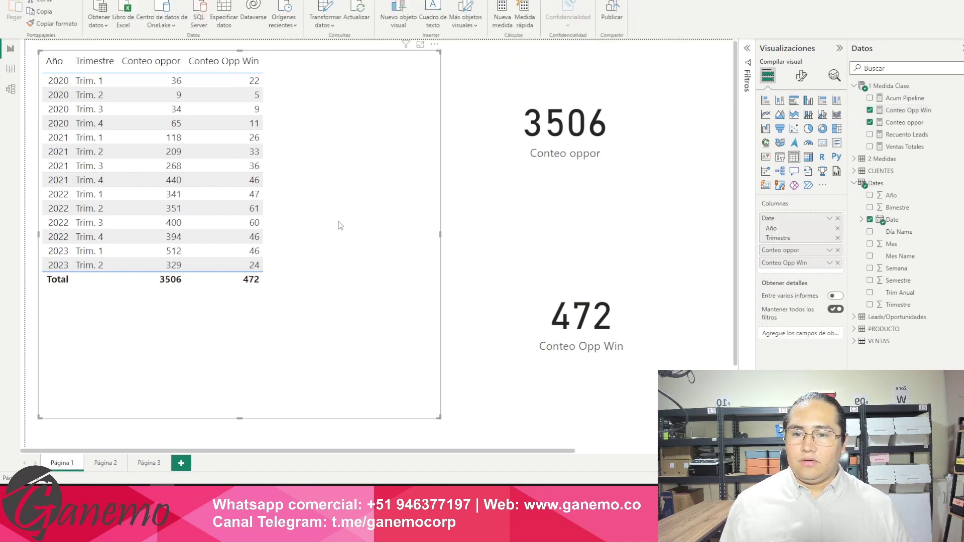
- Shift the table visual to the page's left edge and move both cards directly against its right side, keeping them stacked
scroll(340, 224, up, 4)
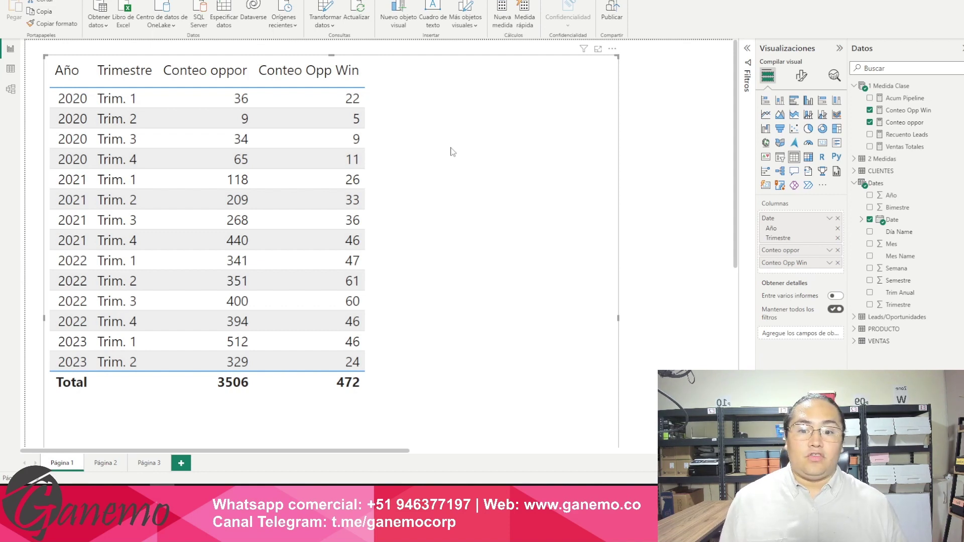
drag(588, 120, 435, 126)
scroll(635, 173, down, 1)
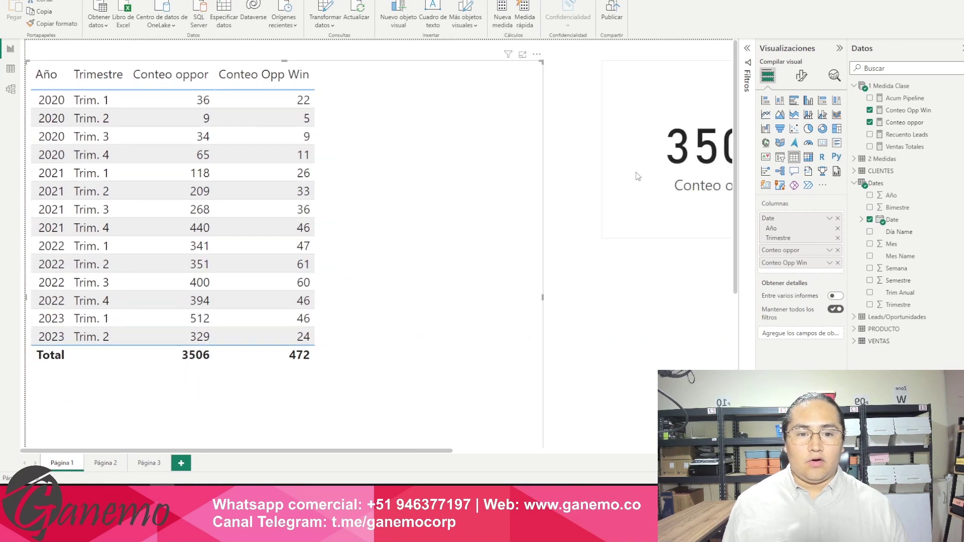
scroll(638, 176, down, 2)
drag(646, 312, 574, 257)
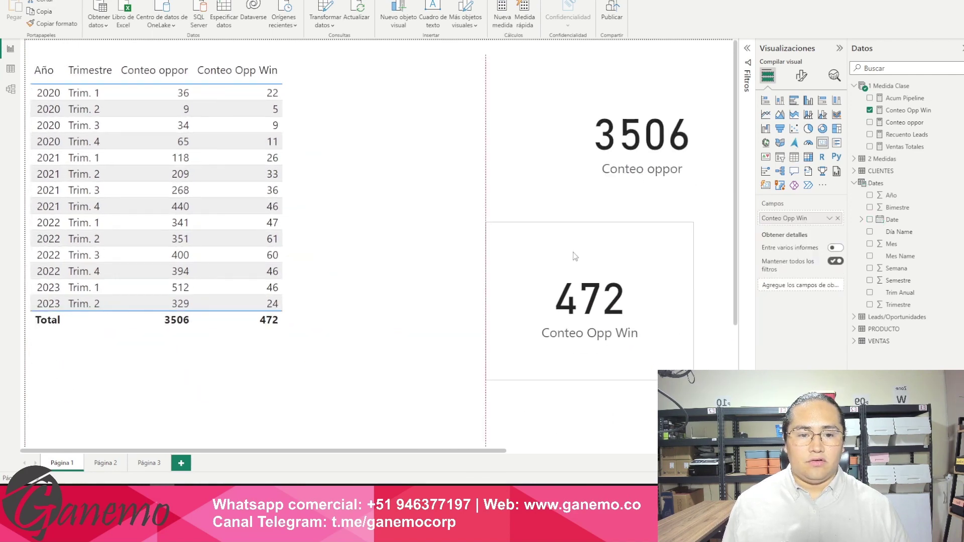
drag(570, 88, 532, 110)
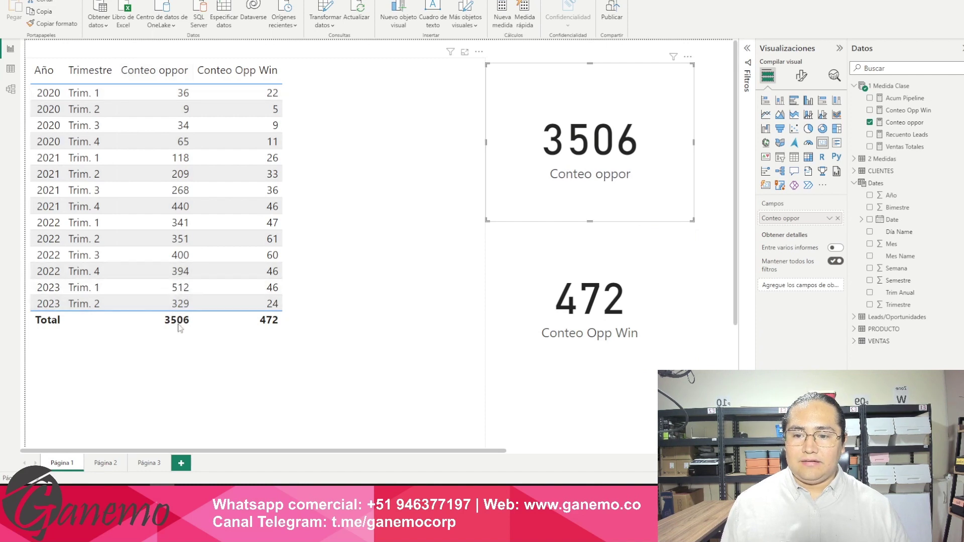
- Compare the table's Conteo oppor and Conteo Opp Win totals with the two matching cards
click(179, 328)
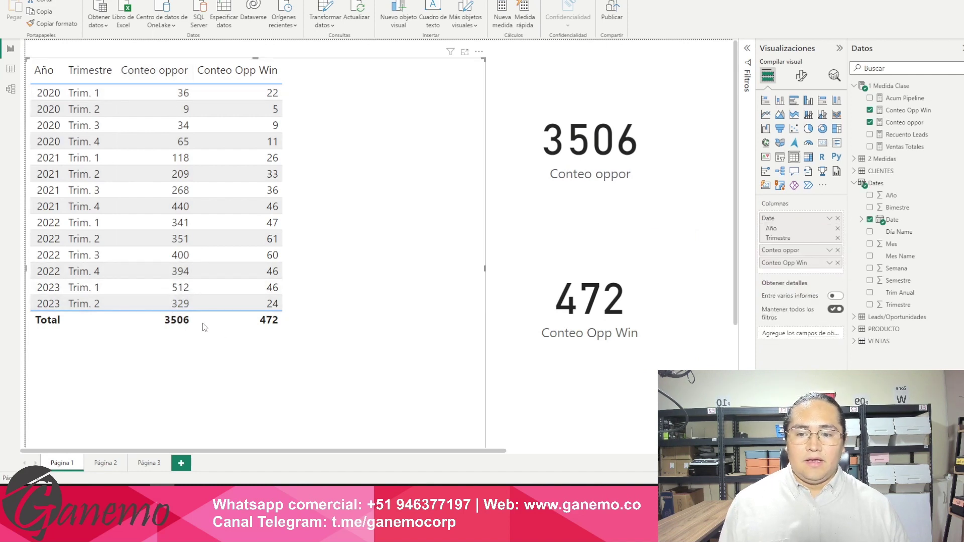
click(540, 162)
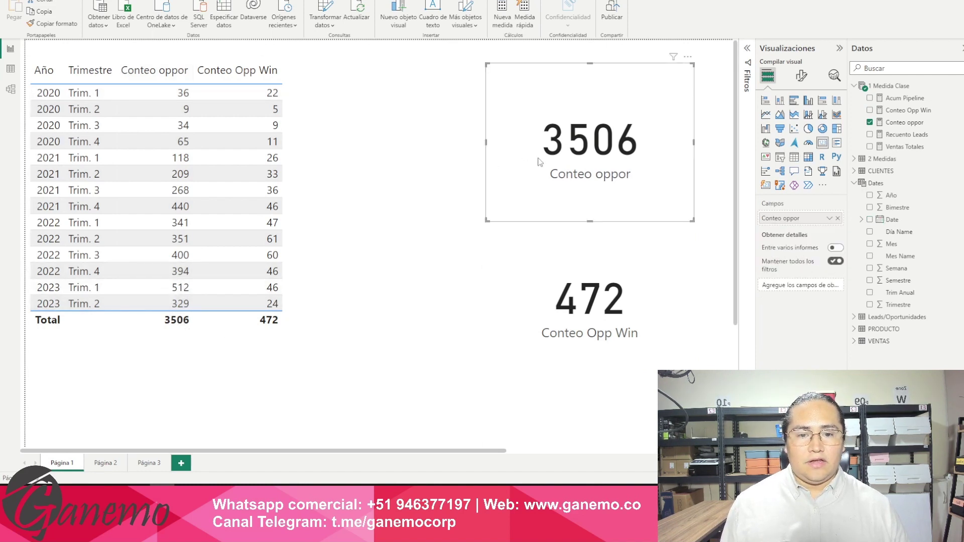
click(277, 328)
click(534, 268)
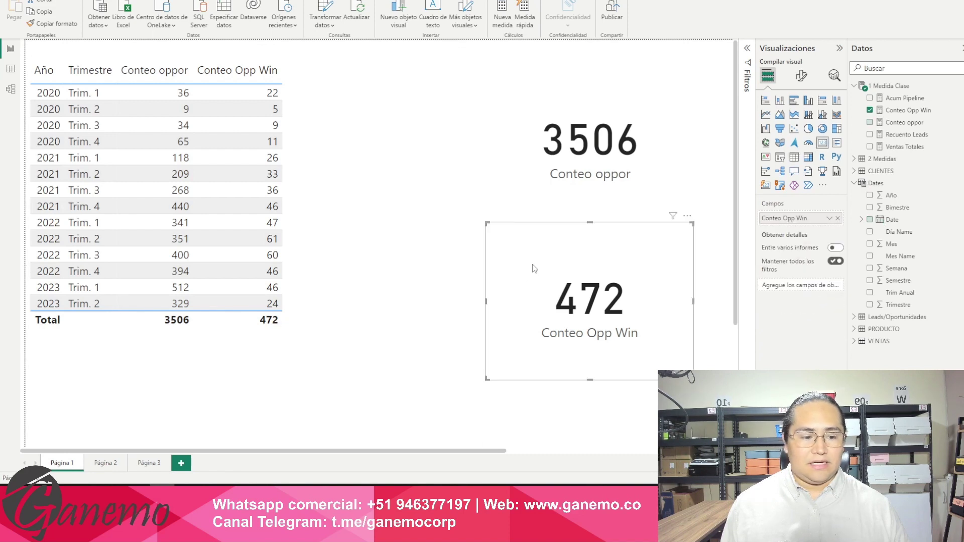
click(268, 325)
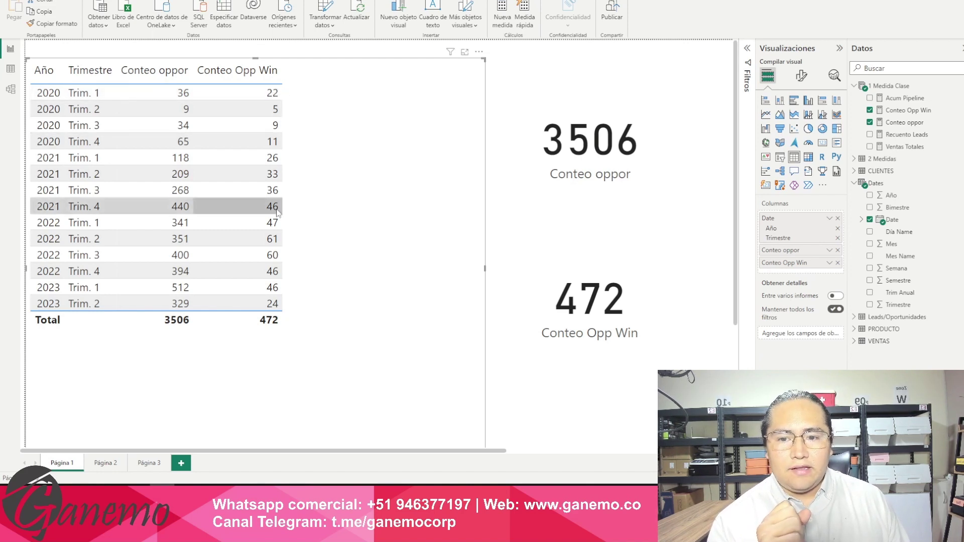
- Cross-filter the cards by the table's 2020 Trim. 1 and Trim. 2 rows, and clear the row selection
click(186, 97)
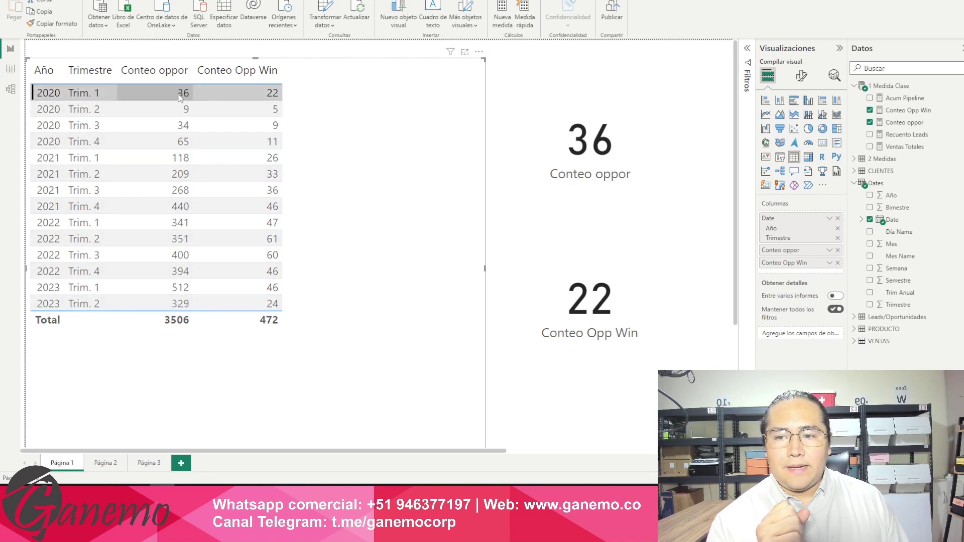
click(185, 111)
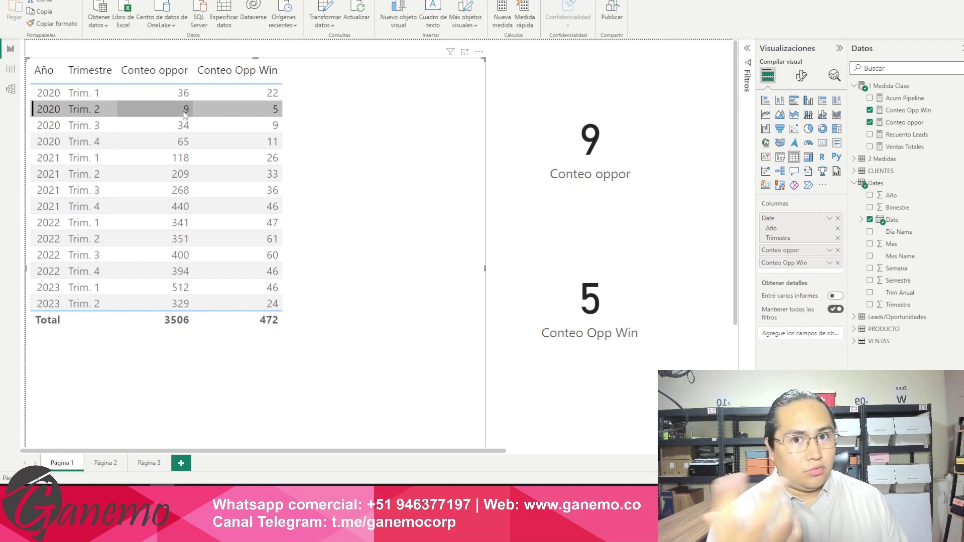
click(239, 97)
click(255, 113)
click(360, 157)
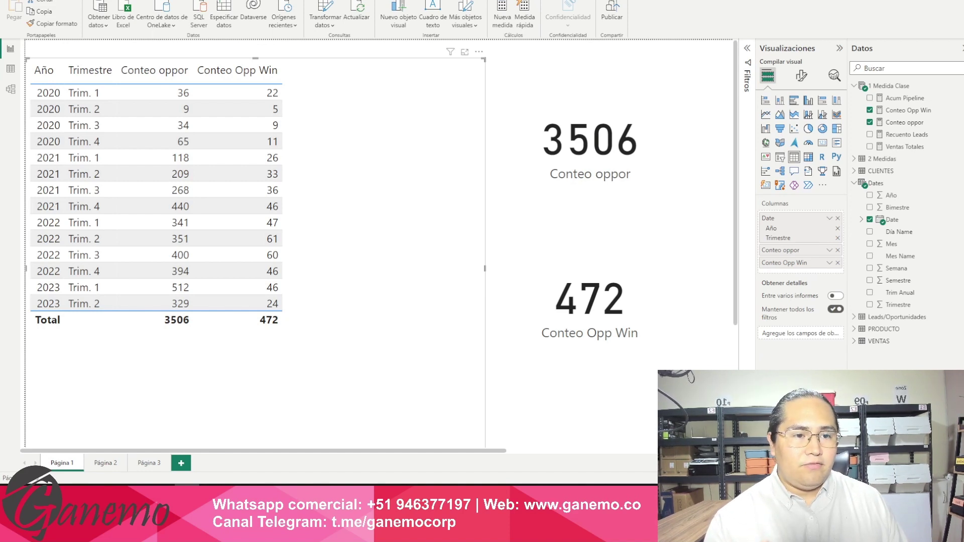
- Create a new measure in the 1 Medida Clase table and name it Acum Cunt Opp
click(898, 86)
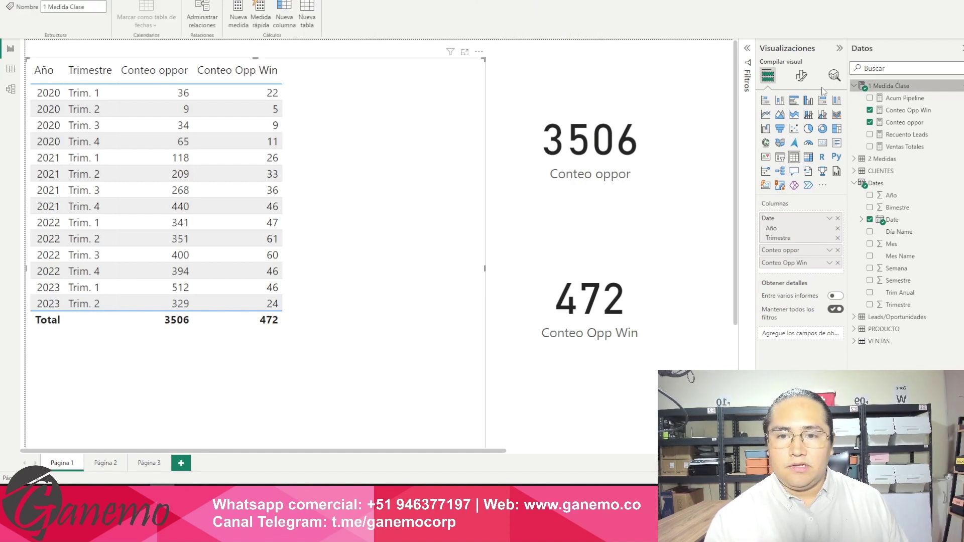
click(237, 17)
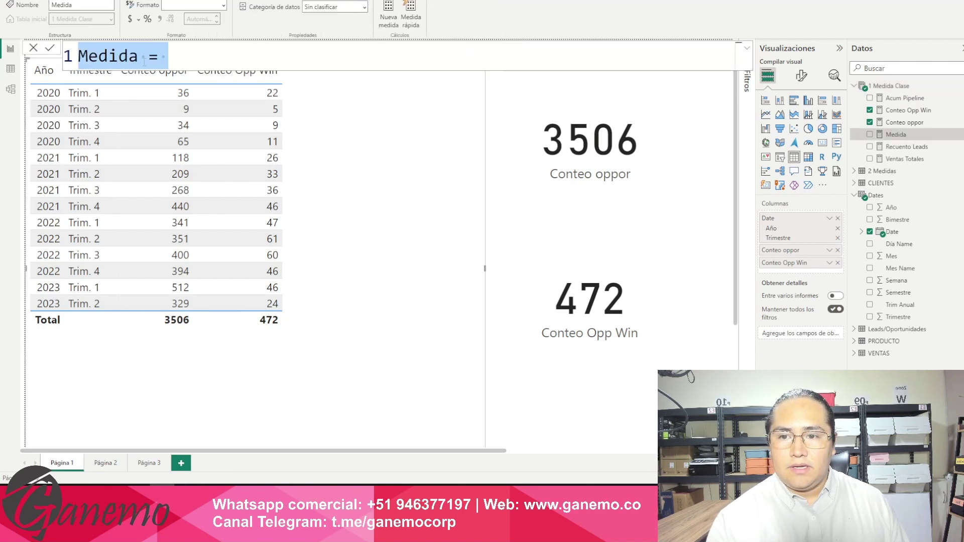
double_click(138, 60)
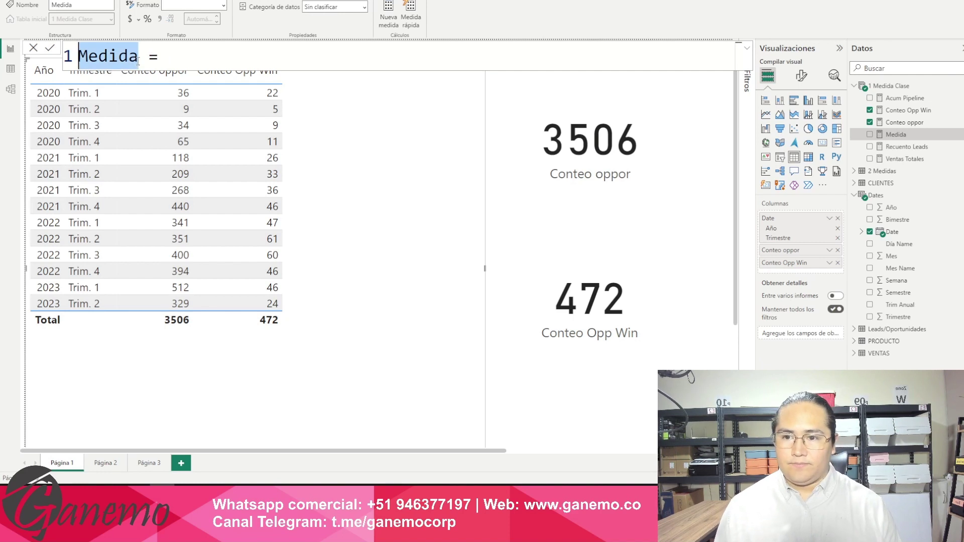
text(Conte)
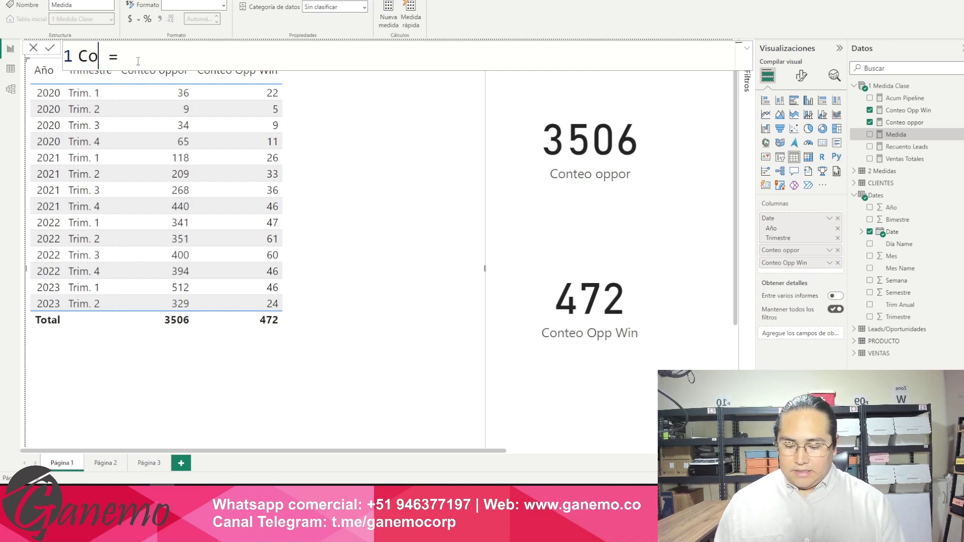
key(BackSpace)
key(BackSpace)
key(BackSpace)
key(BackSpace)
key(BackSpace)
text(Acu)
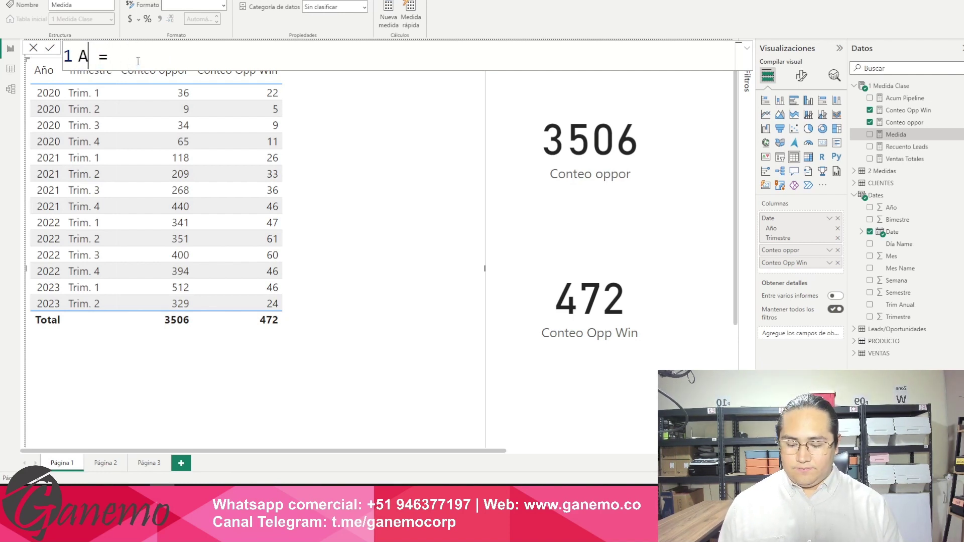
text(m Conteo)
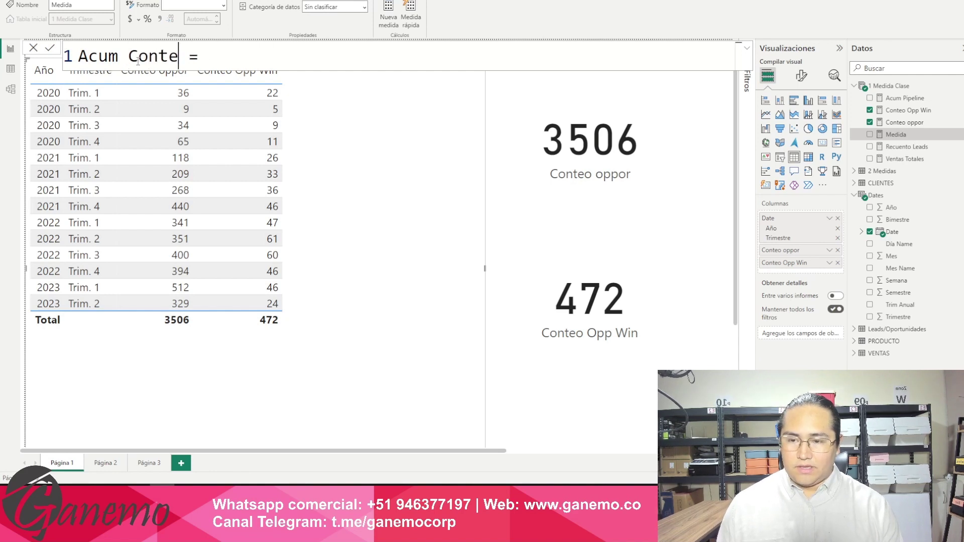
key(BackSpace)
key(BackSpace)
key(BackSpace)
text(T)
key(BackSpace)
key(BackSpace)
key(BackSpace)
text(unt Op)
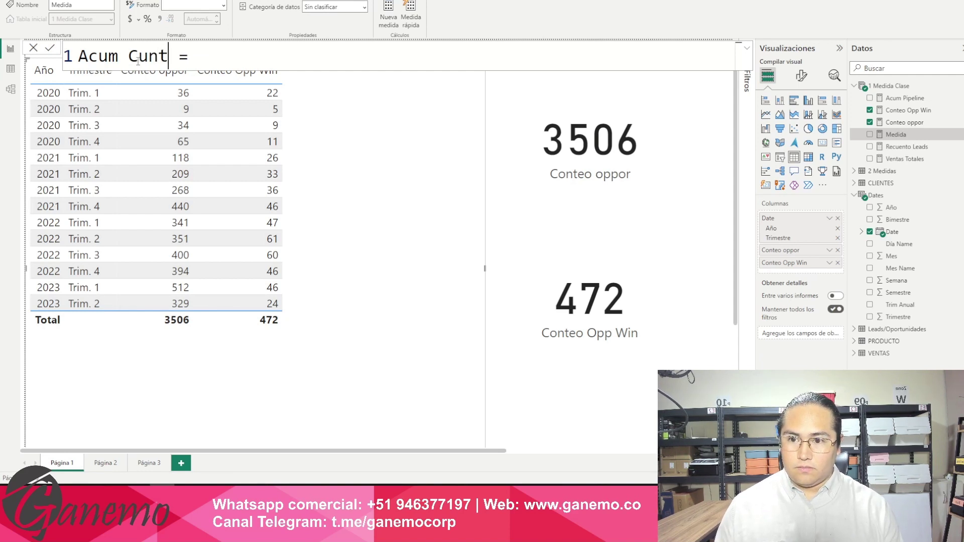
text(p)
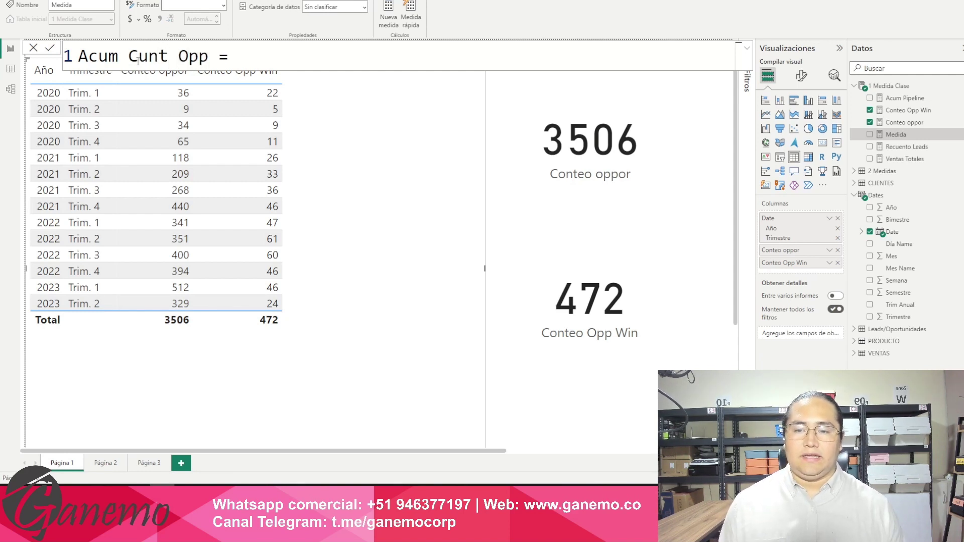
- Start the Acum Cunt Opp formula with CALCULATE, using the [Conteo oppor] measure as its expression
text(calc)
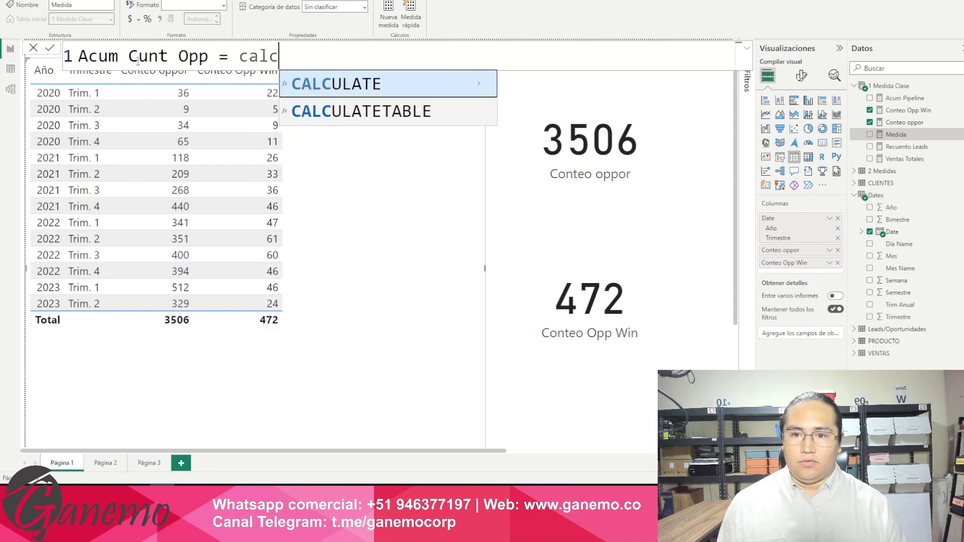
key(Tab)
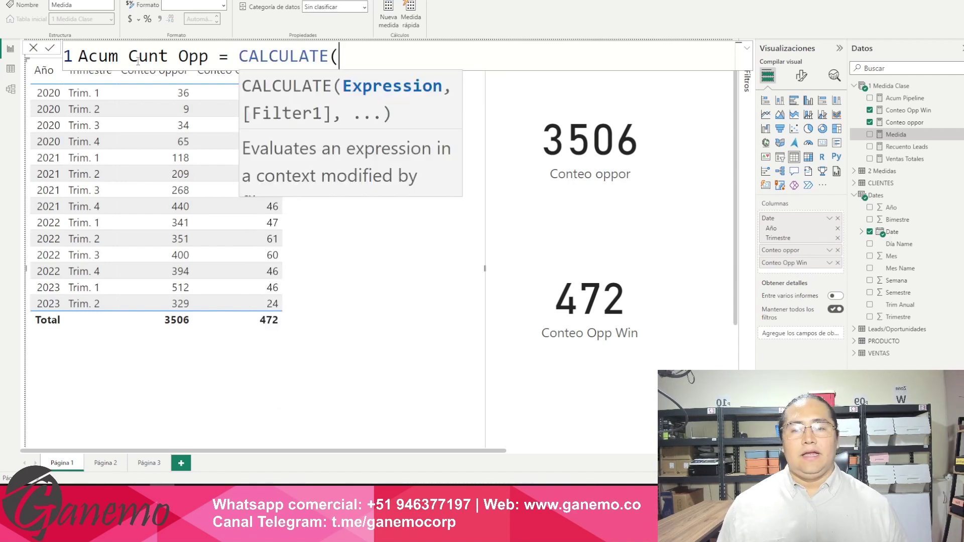
text(conte)
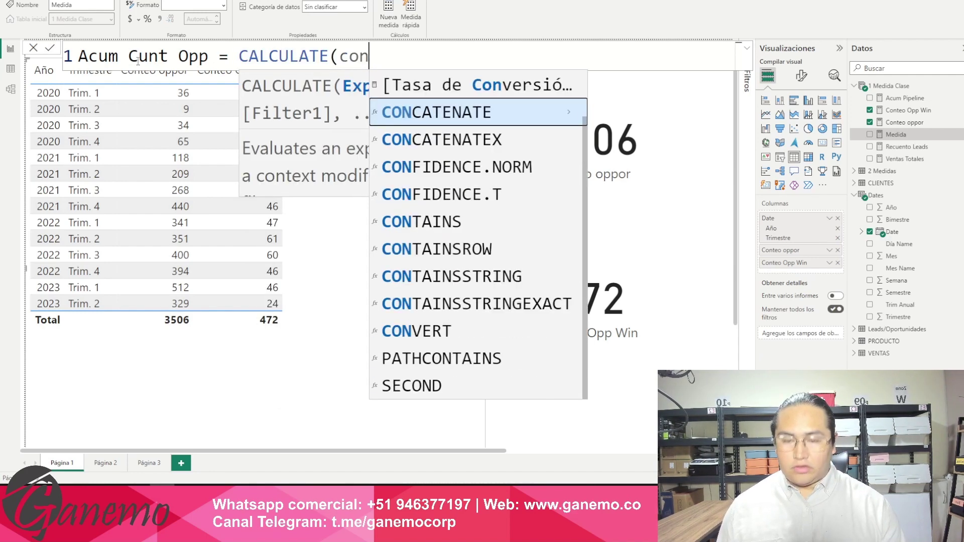
key(Down)
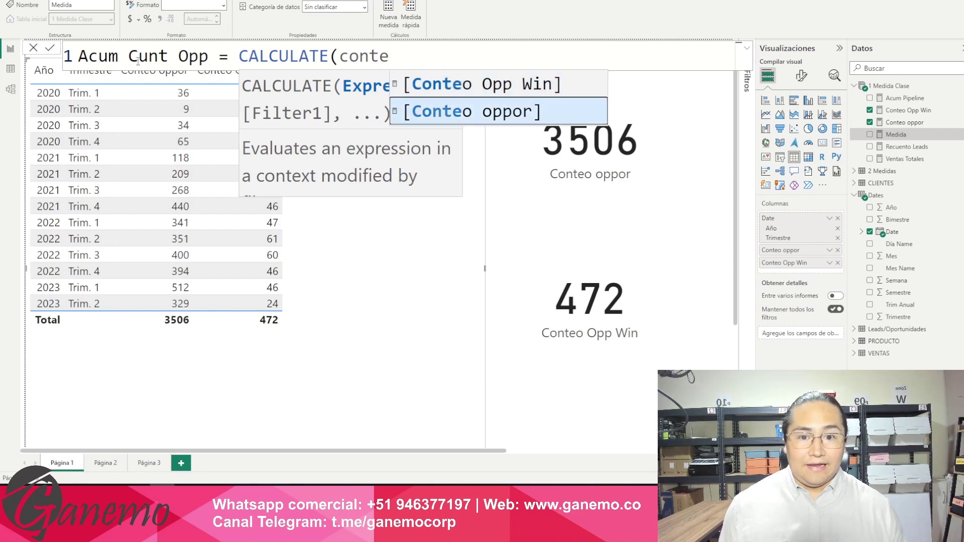
key(Tab)
text(,)
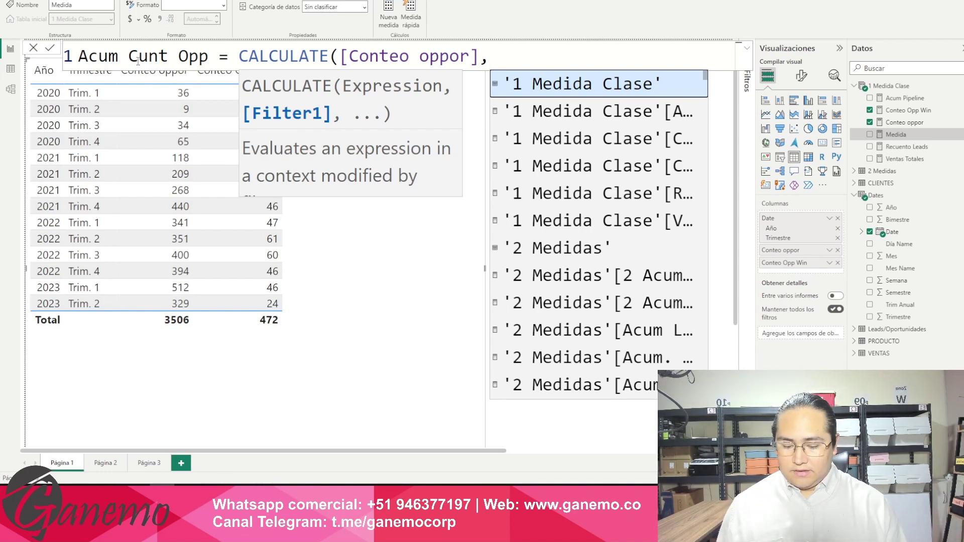
- Open a FILTER function as the filter argument of CALCULATE in the Acum Cunt Opp formula
text(fil)
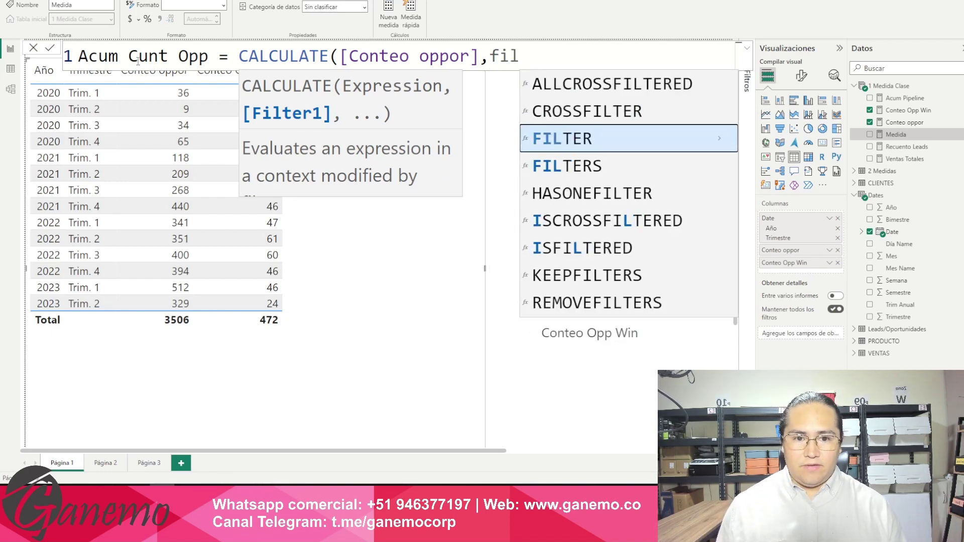
key(Tab)
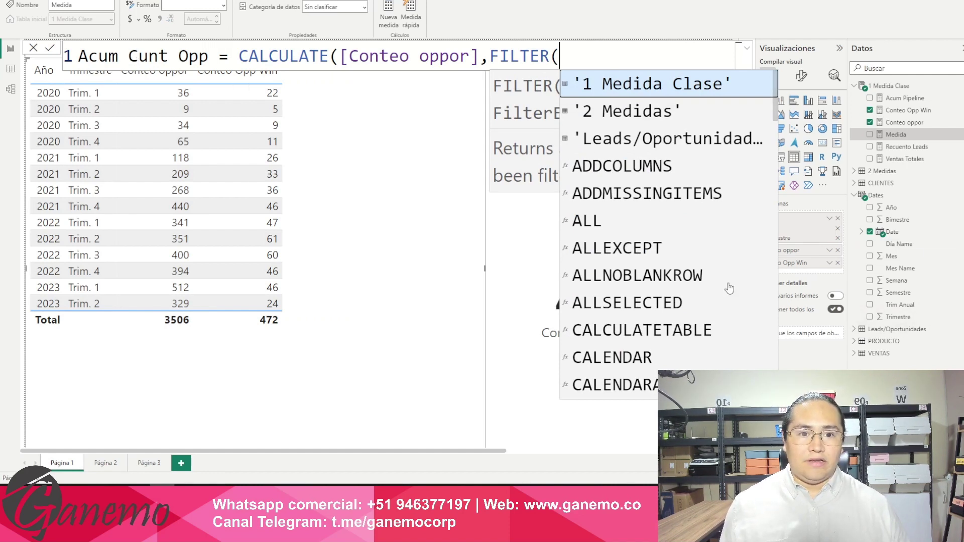
key(Escape)
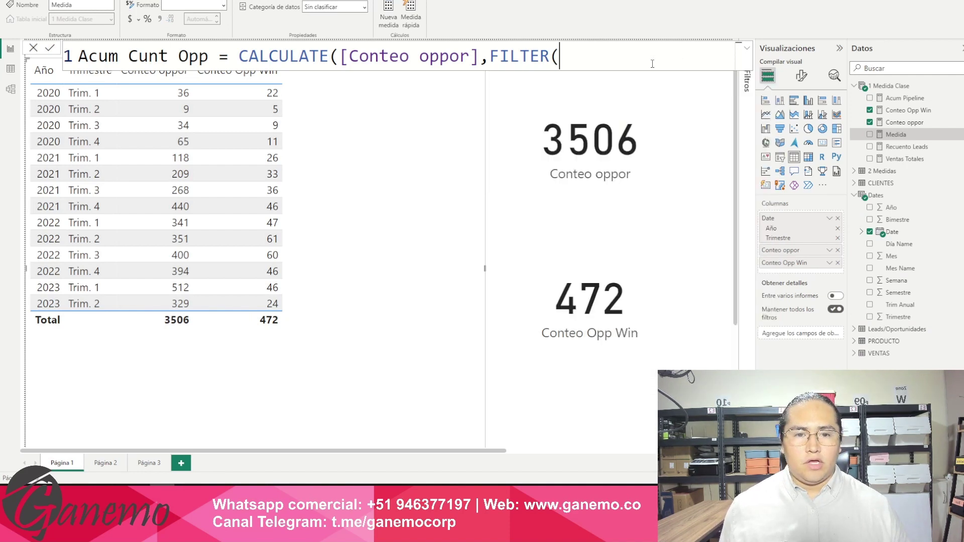
scroll(639, 60, down, 1)
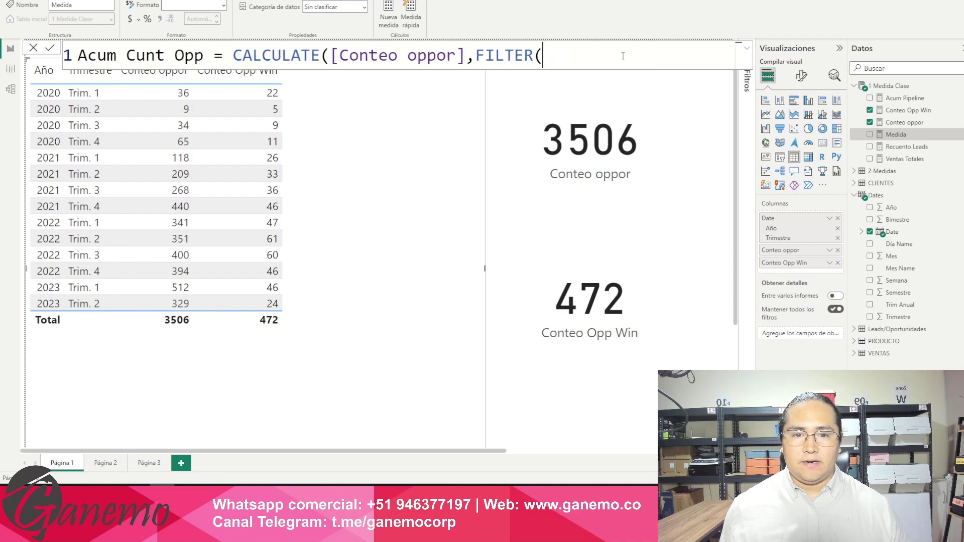
scroll(622, 56, down, 1)
scroll(601, 56, down, 1)
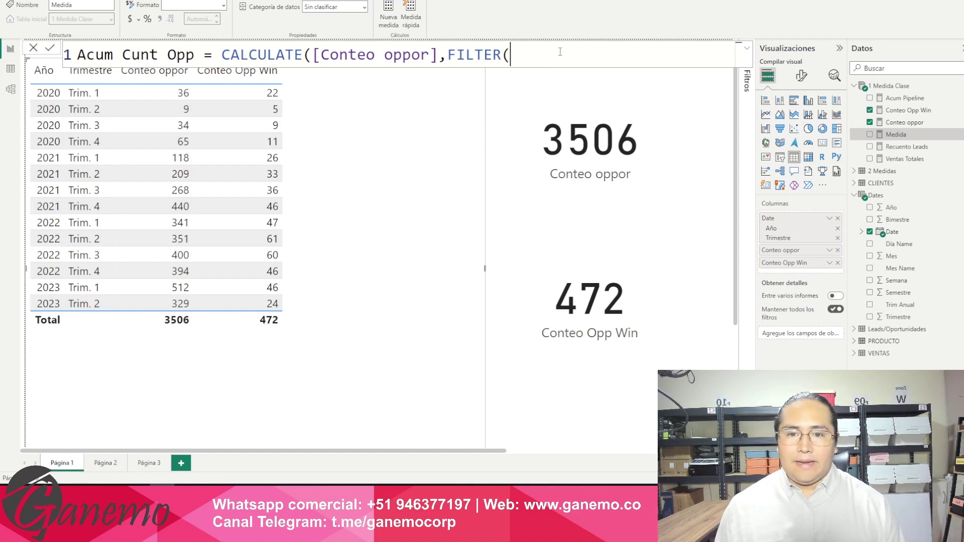
key(BackSpace)
text(()
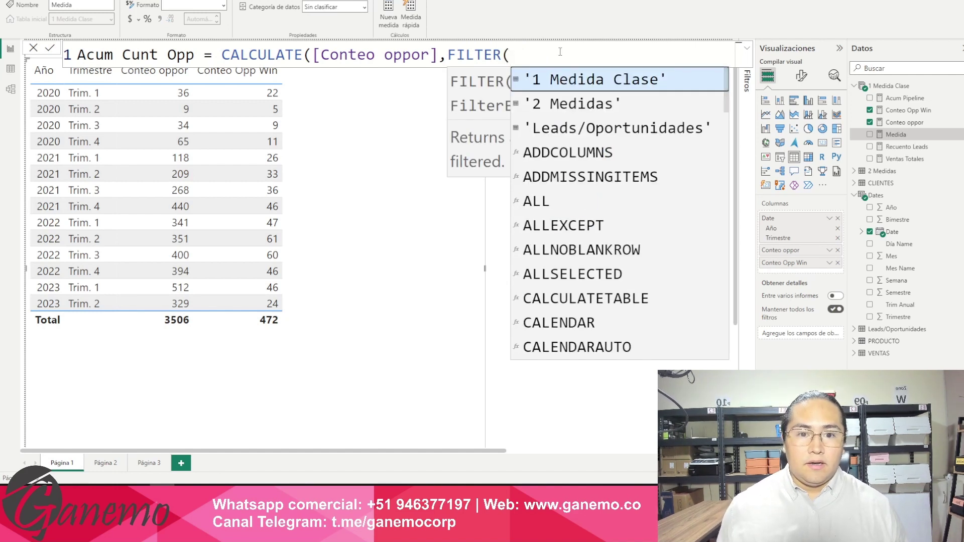
key(Escape)
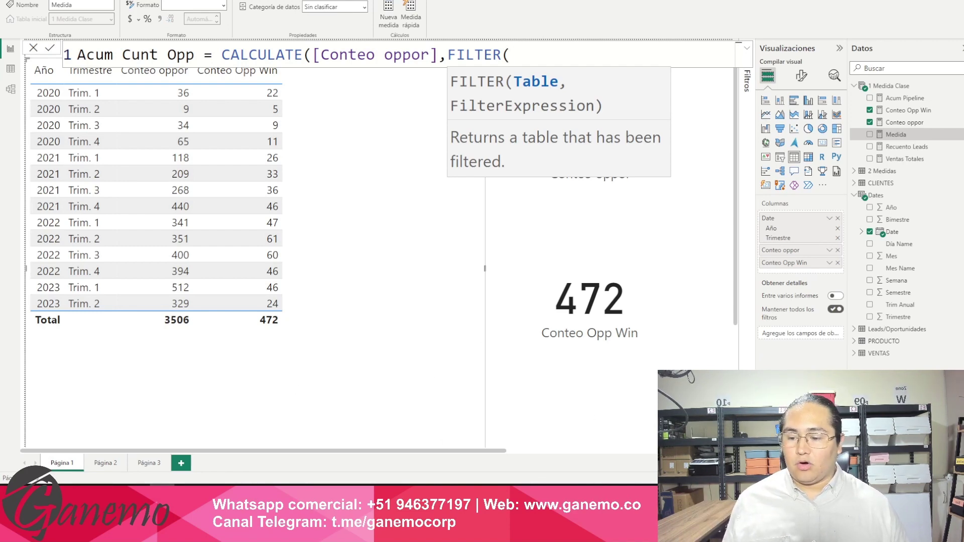
key(Escape)
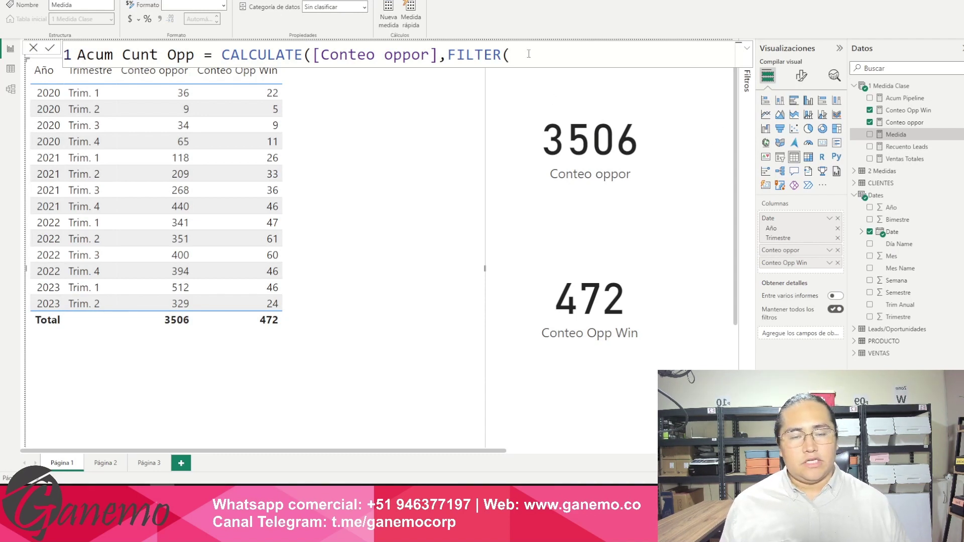
- Enter ALLSELECTED(Dates[Date]) as the table argument of the FILTER function
text(alls)
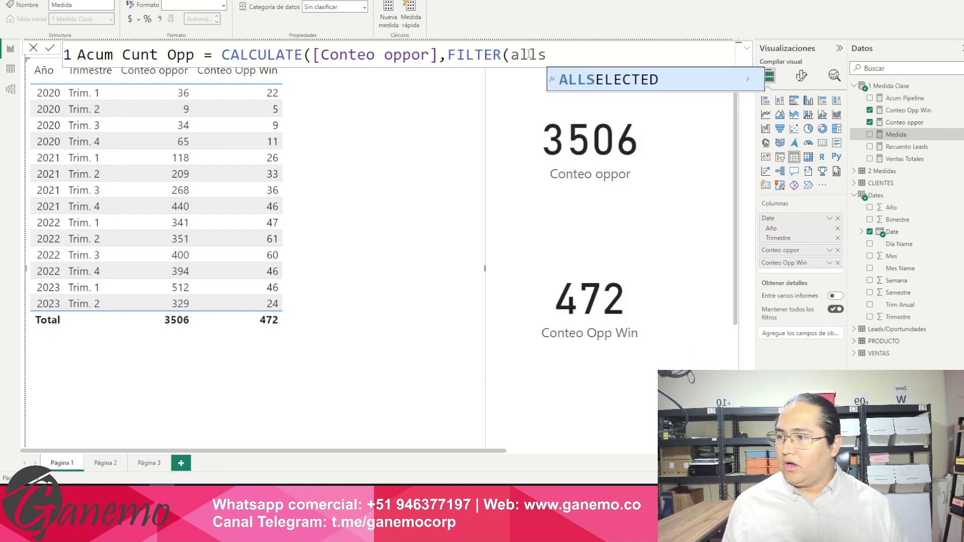
key(Tab)
key(Escape)
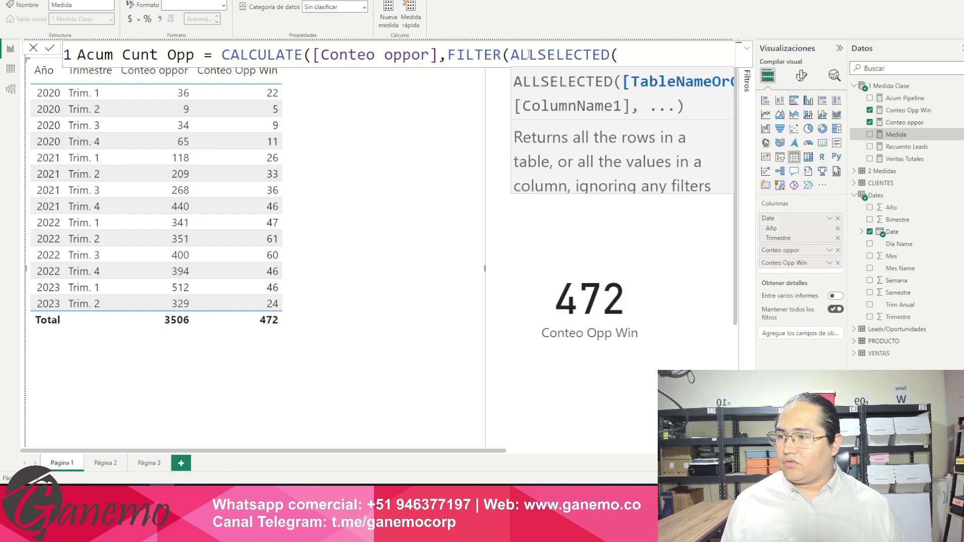
key(BackSpace)
text(()
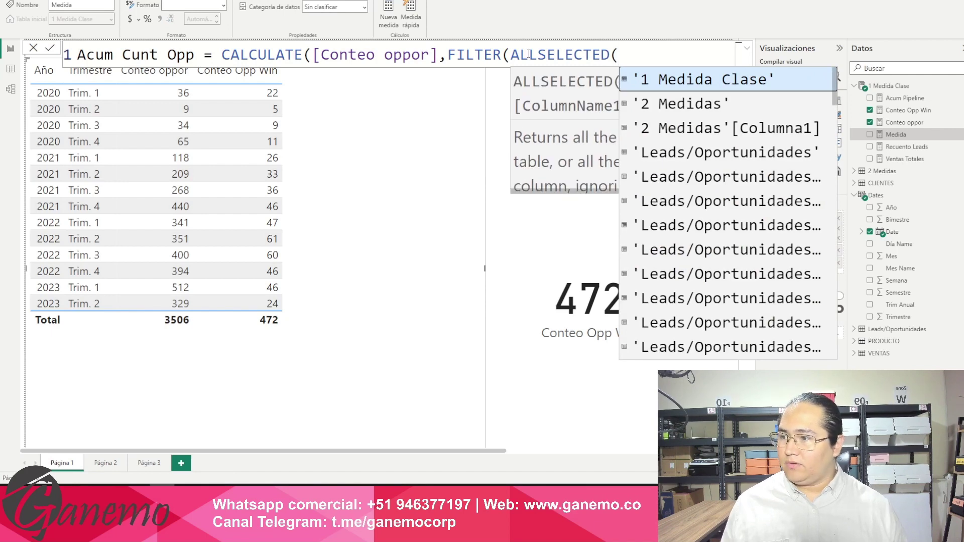
text(date)
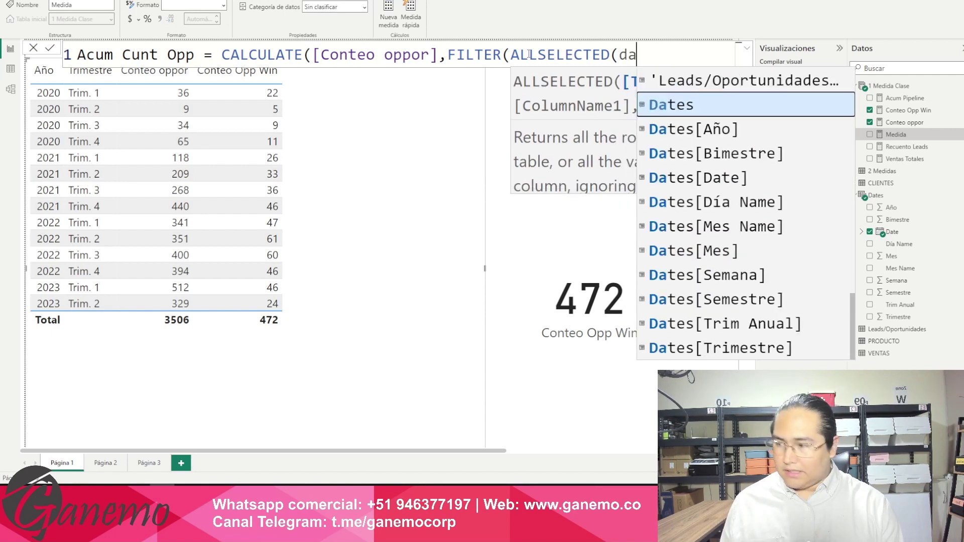
key(Down)
key(Down)
key(Down)
key(Tab)
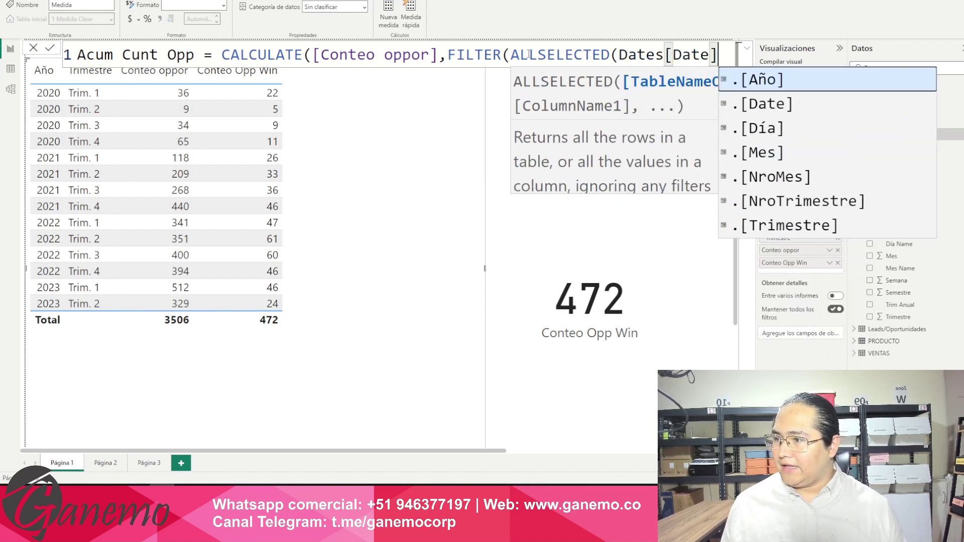
text())
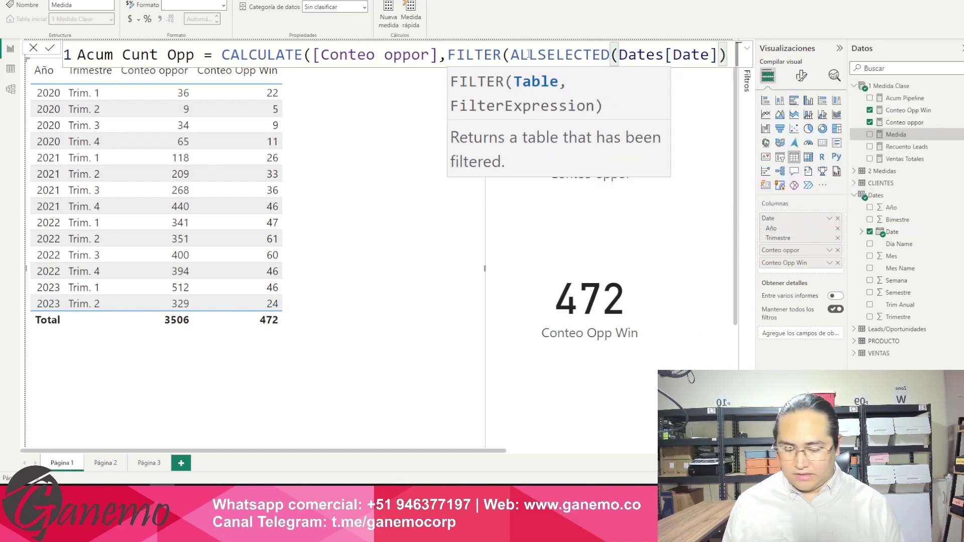
- Add a comma after the ALLSELECTED argument and place the FILTER expression on its own indented second line
key(shift+Return)
text(,)
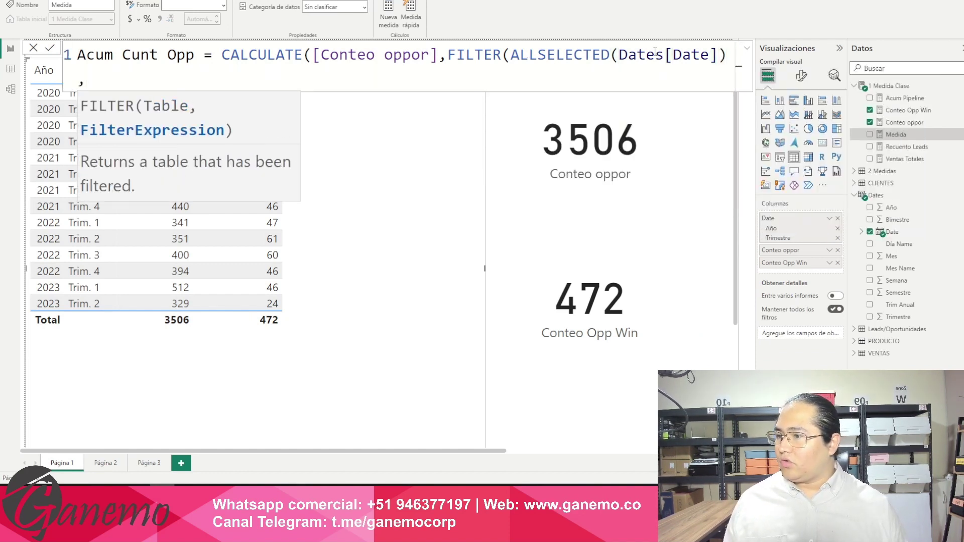
click(447, 54)
key(shift+Return)
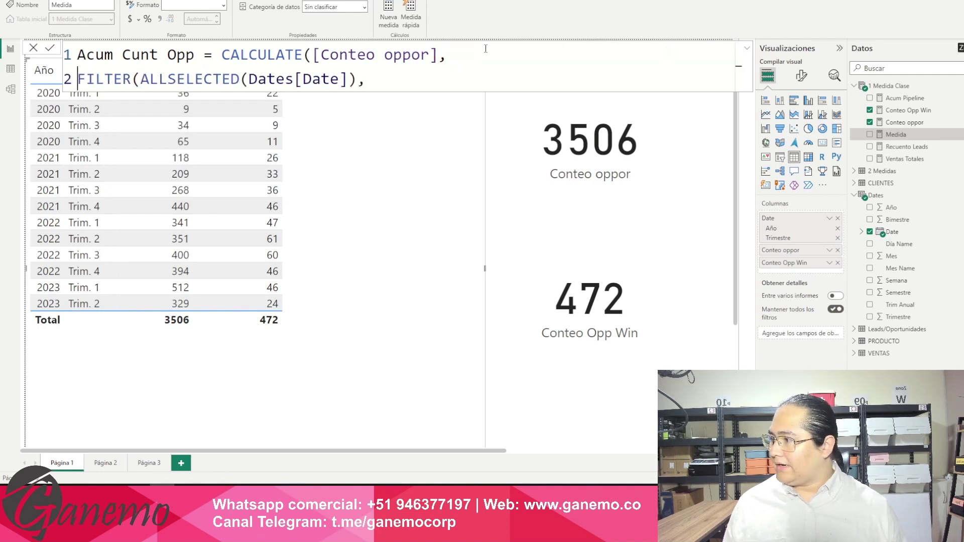
key(Tab)
key(End)
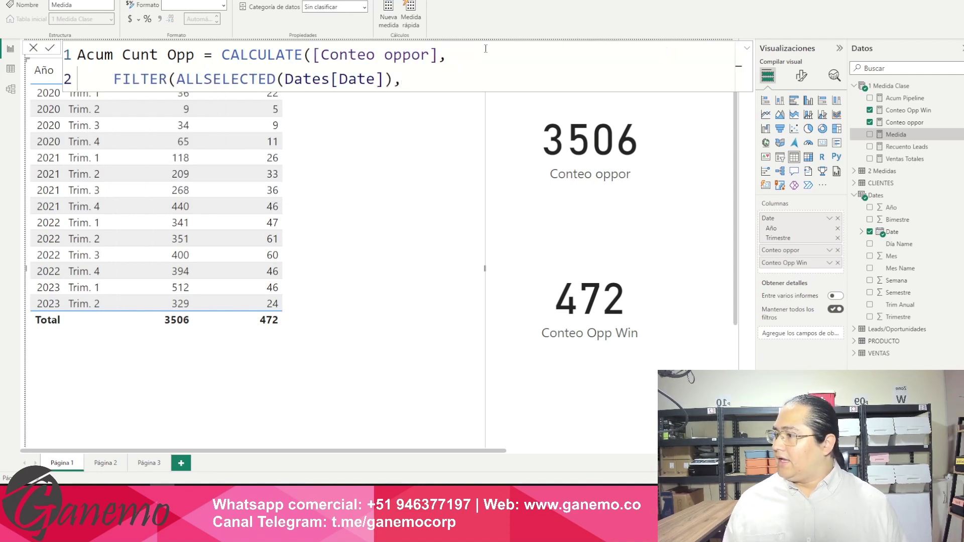
key(Home)
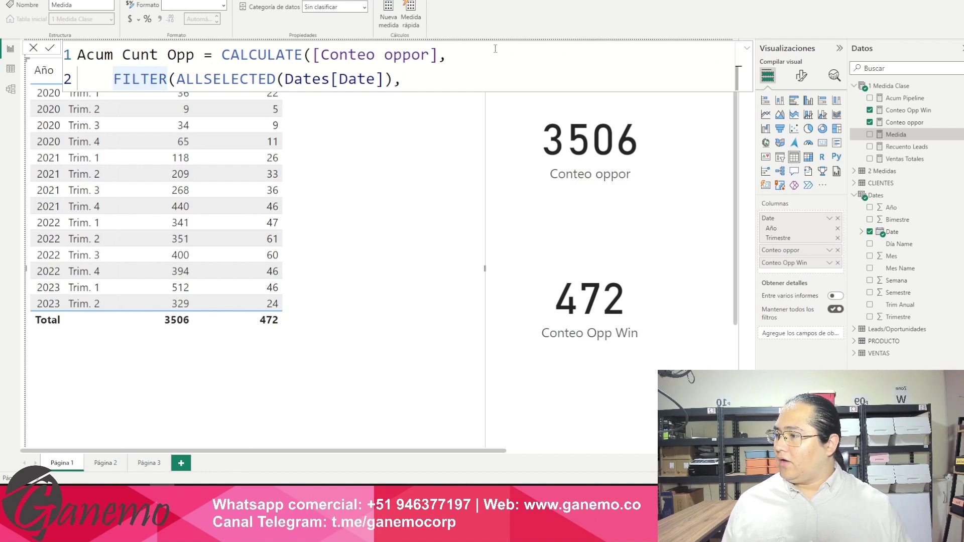
- Examine the Dates[Date] column, the ALLSELECTED function around it, and its role as FILTER's table argument
drag(388, 79, 285, 78)
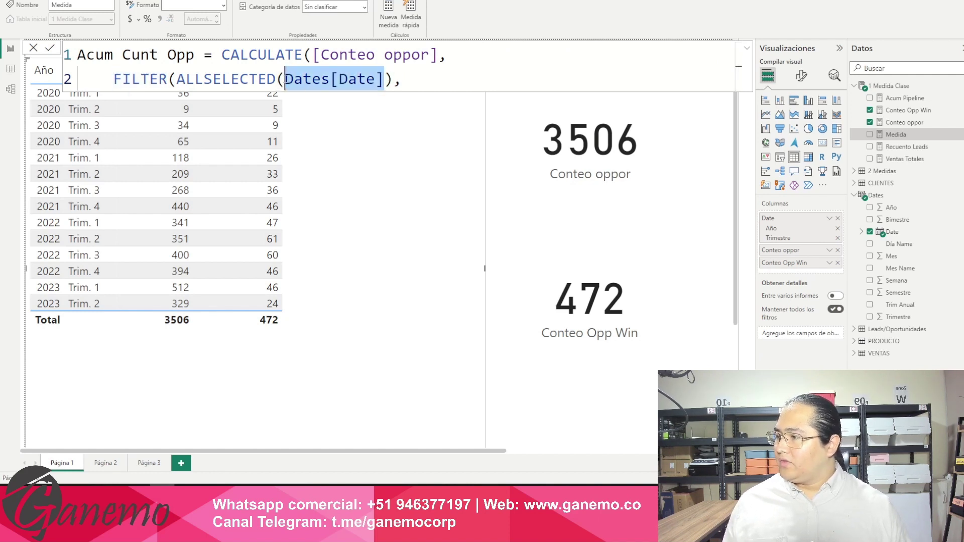
drag(177, 79, 284, 79)
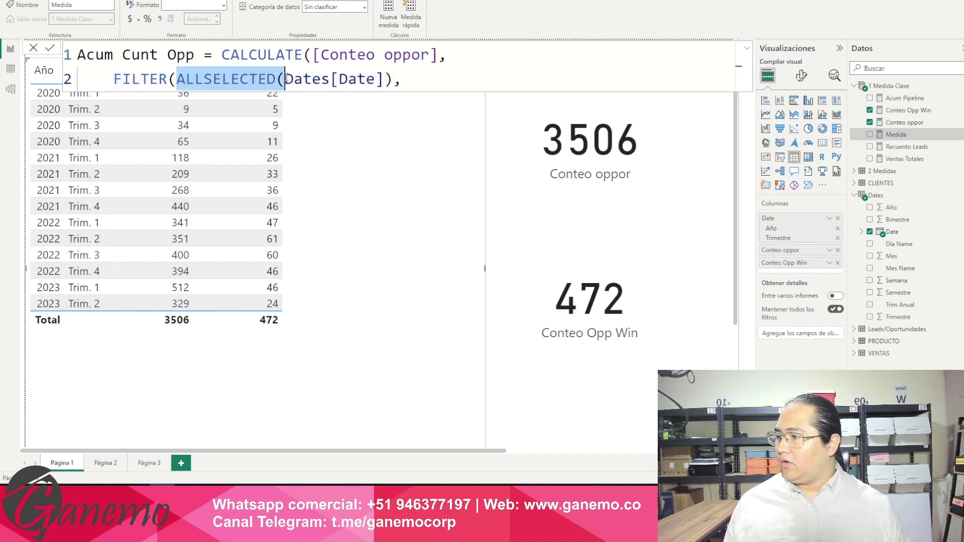
click(388, 79)
click(393, 79)
drag(392, 79, 176, 79)
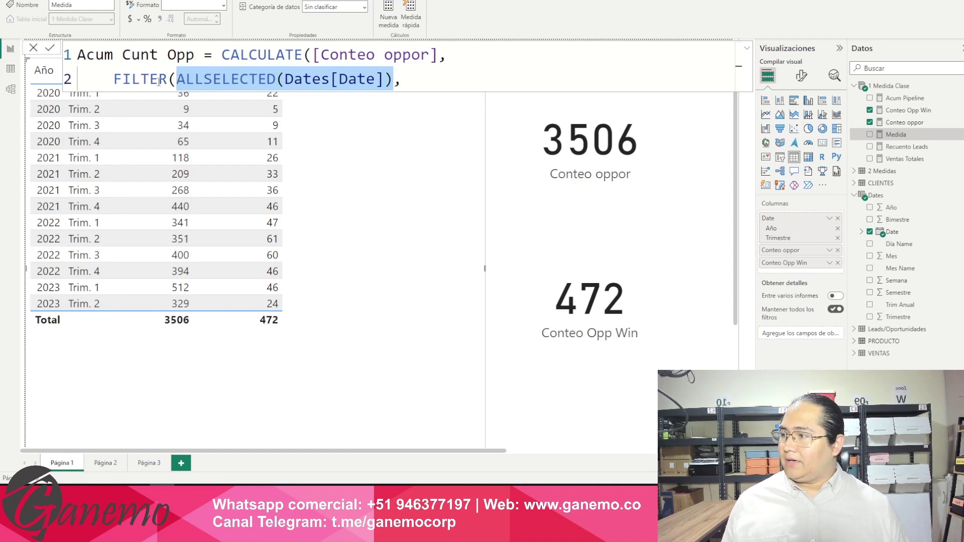
click(158, 81)
- Begin FILTER's condition after the ALLSELECTED argument with Dates[Date]<=
click(484, 77)
key(BackSpace)
text(,)
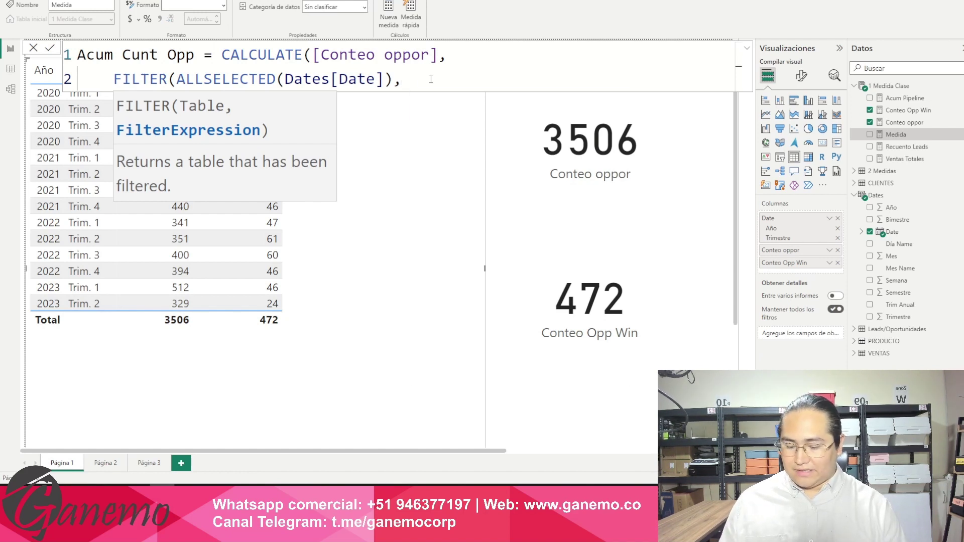
text(date)
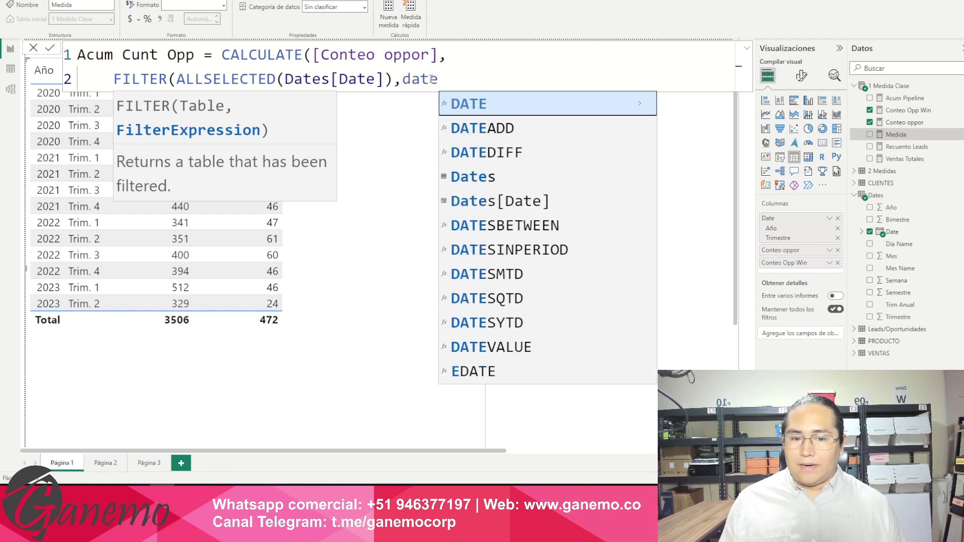
key(Down)
key(Down)
key(Down)
key(Down)
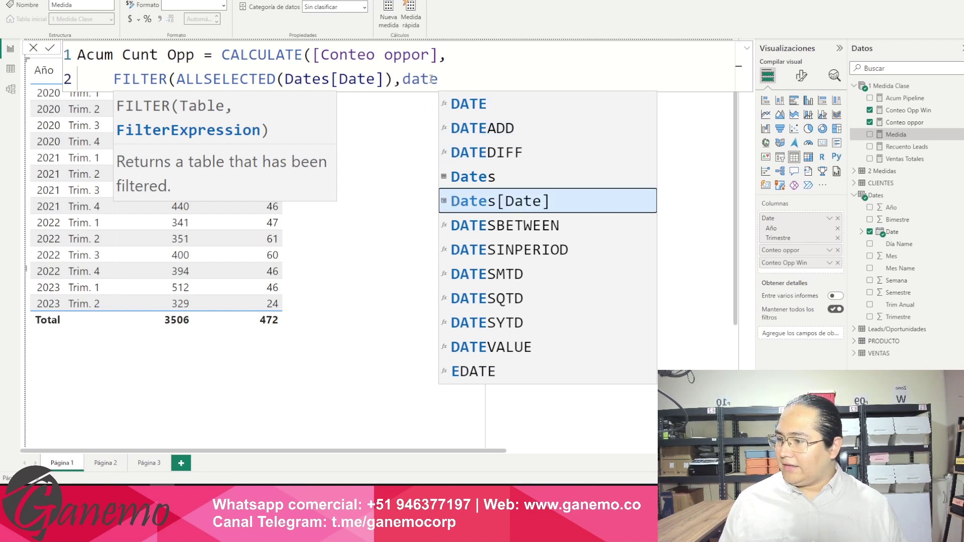
key(Tab)
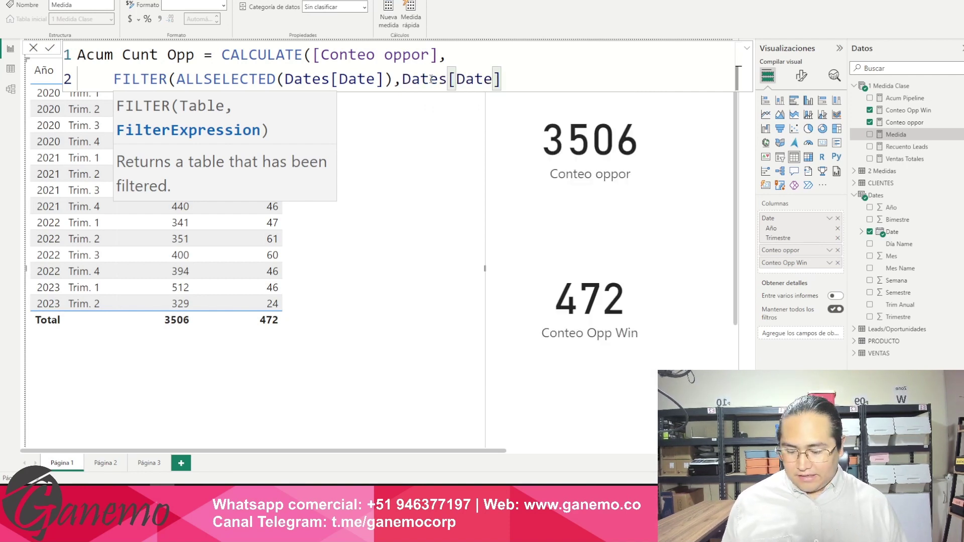
text(<=)
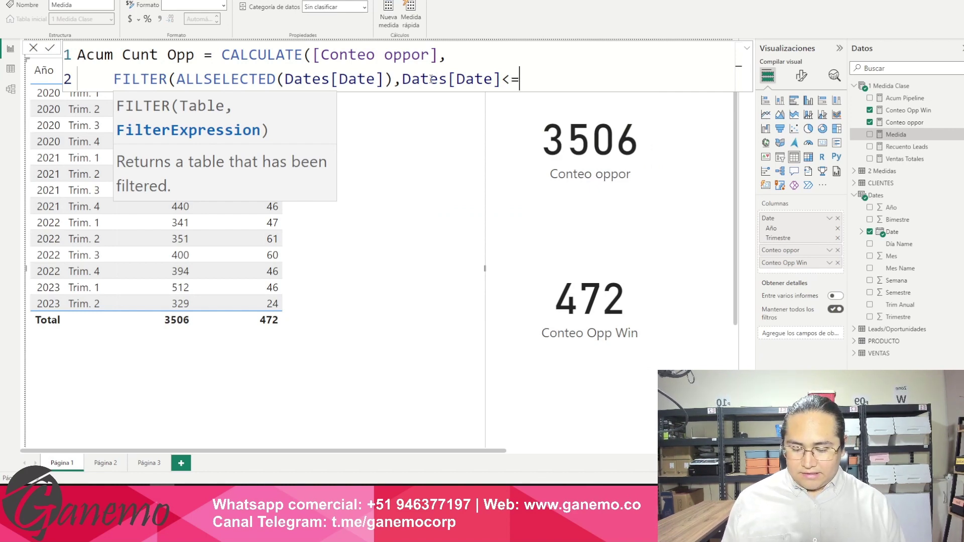
- Complete the comparison in the FILTER condition with MAX(Dates[Date])
text(max)
key(Tab)
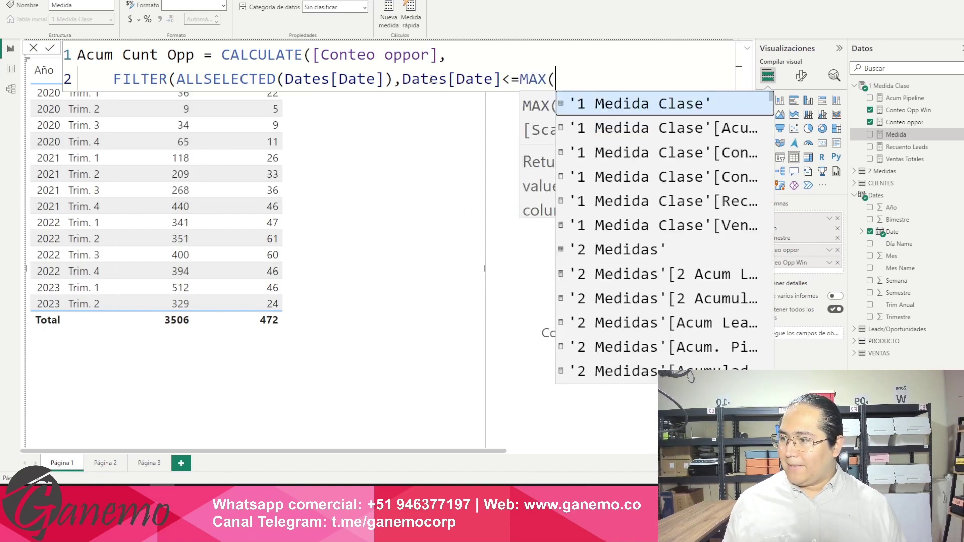
text(date)
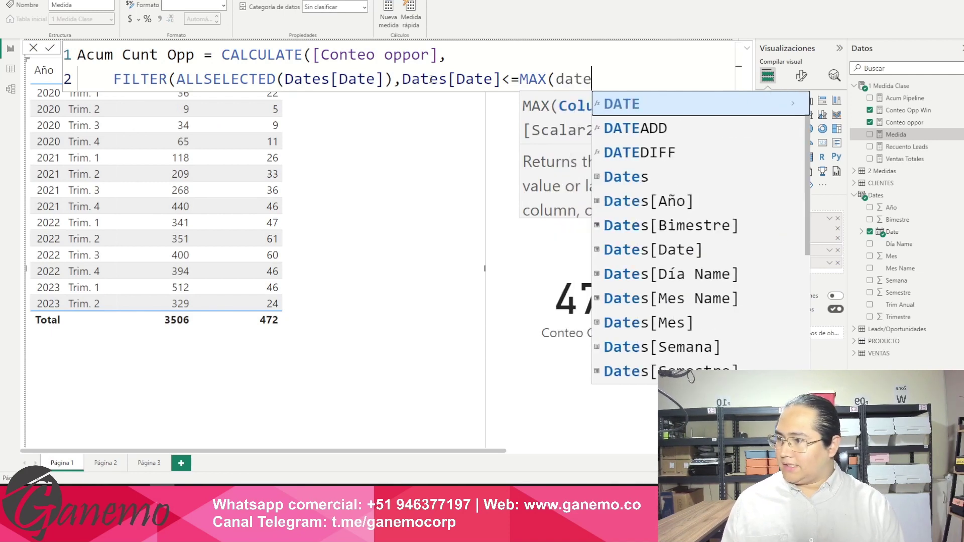
key(Down)
key(Down)
key(Down)
key(Down)
key(Down)
key(Down)
key(Tab)
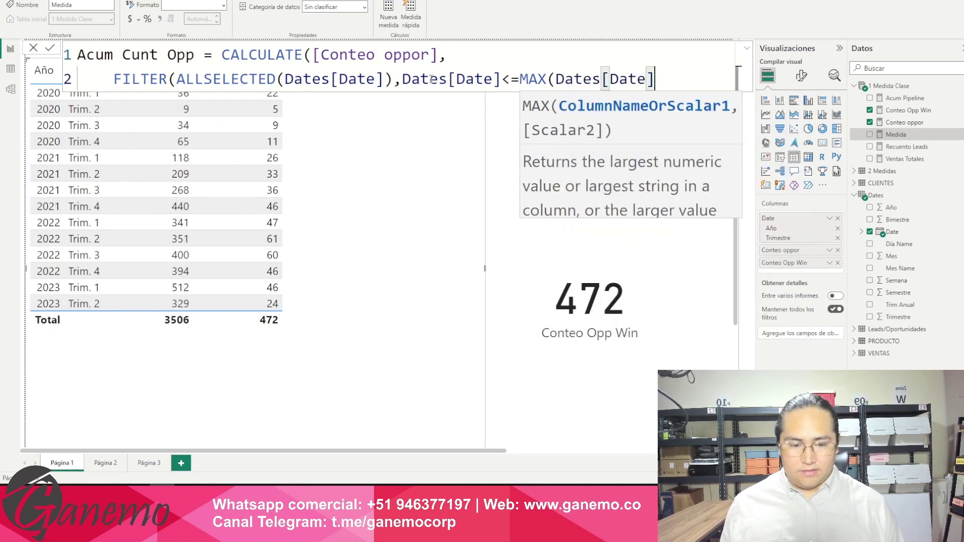
text())
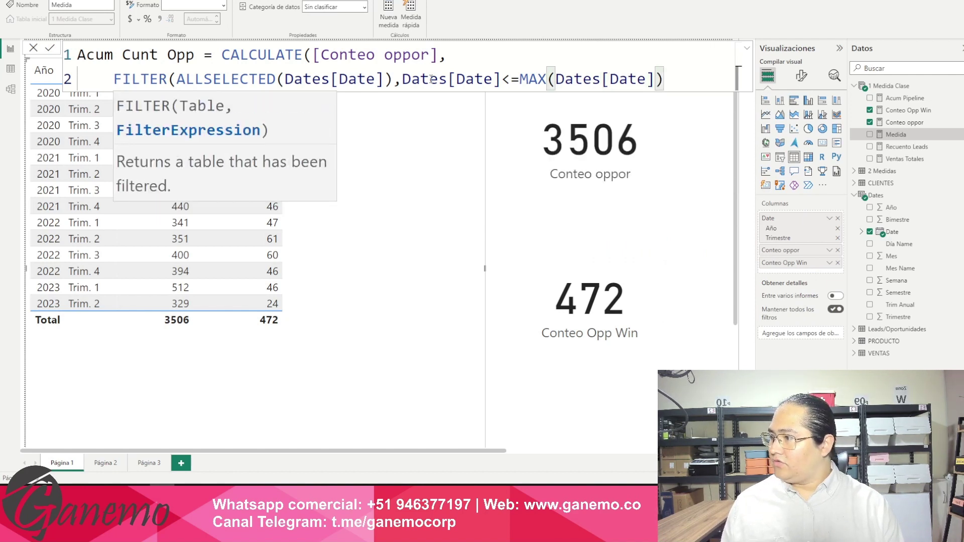
- Close the FILTER and CALCULATE parentheses and commit the Acum Cunt Opp measure
text())
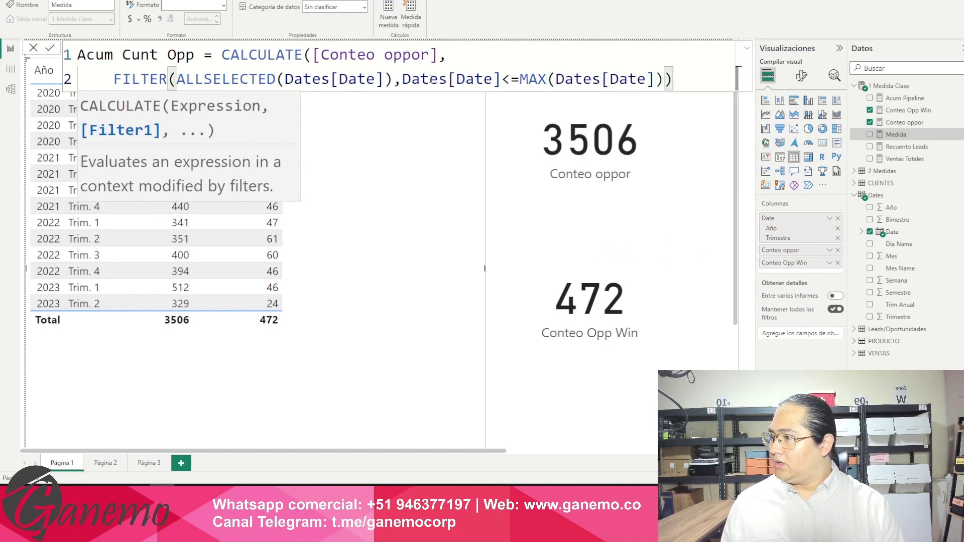
text())
key(Return)
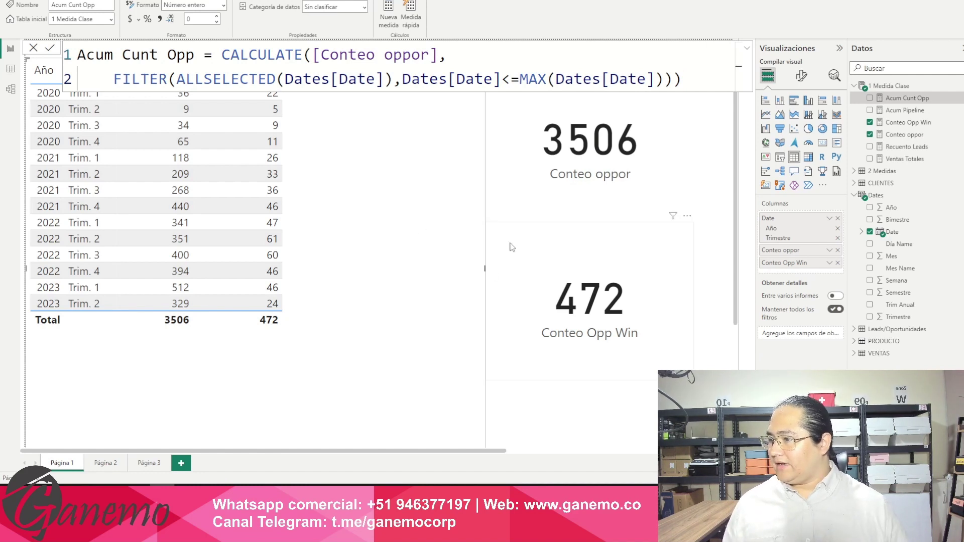
- Add the Acum Cunt Opp measure to the year and quarter table, between Conteo oppor and Conteo Opp Win
click(530, 232)
click(306, 196)
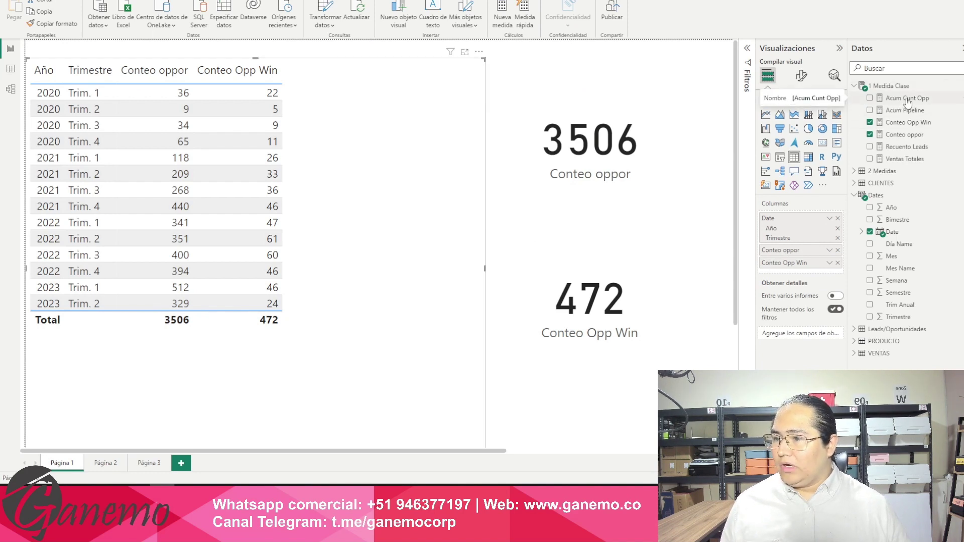
drag(913, 102, 831, 257)
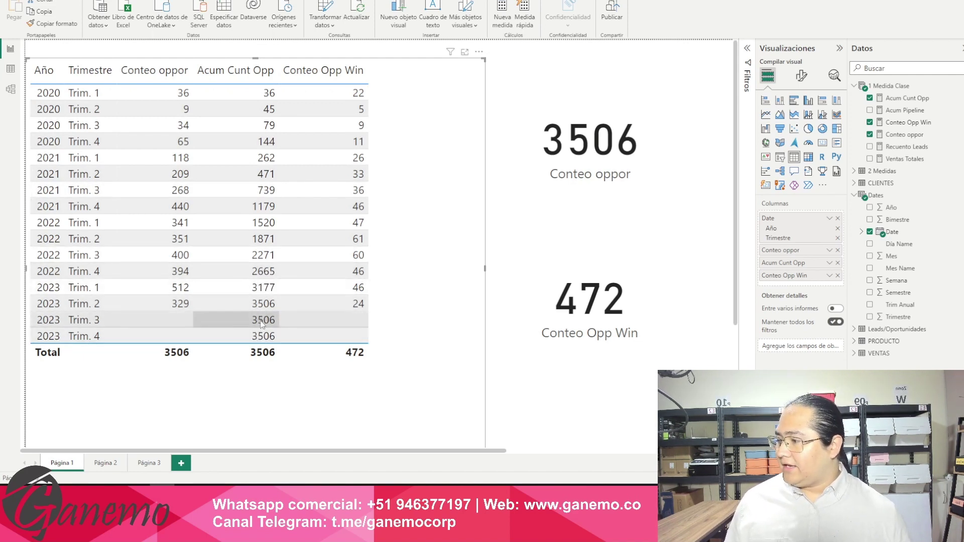
- Examine the Acum Cunt Opp values of the 2023 quarters, sorting the table by that measure and back by Año
click(225, 320)
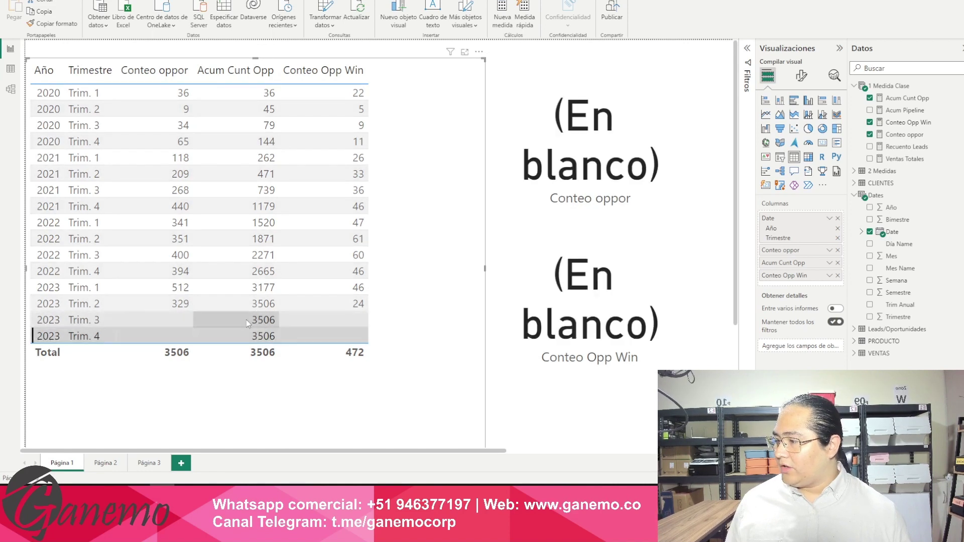
click(234, 75)
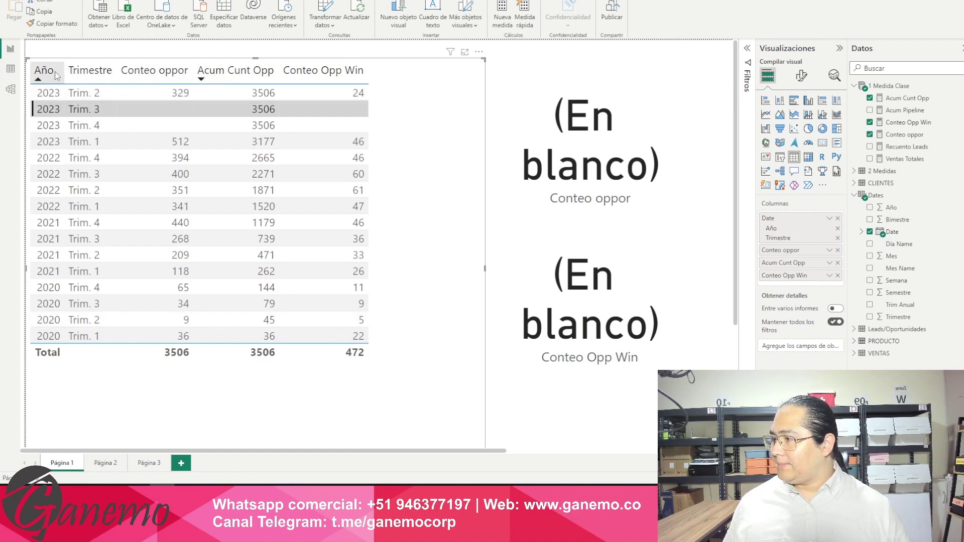
click(401, 145)
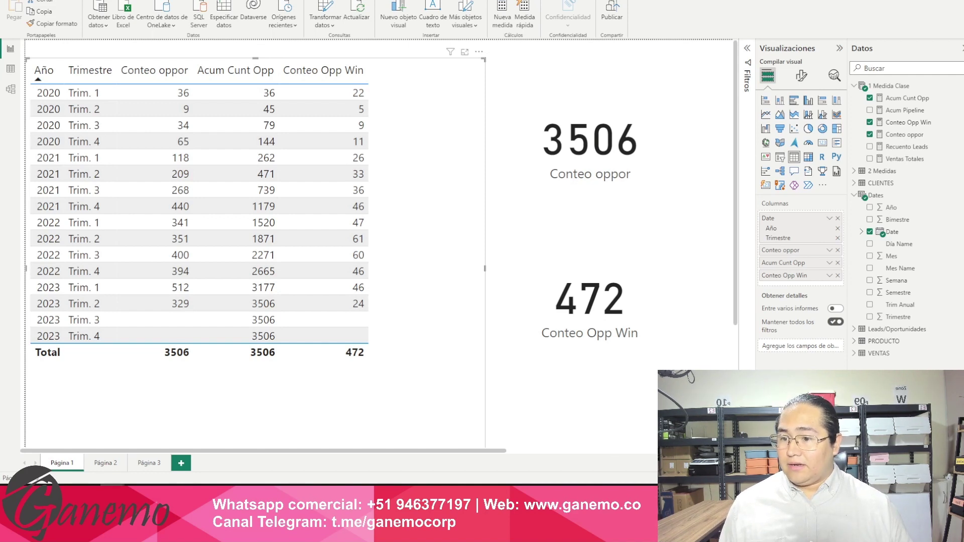
scroll(379, 182, up, 1)
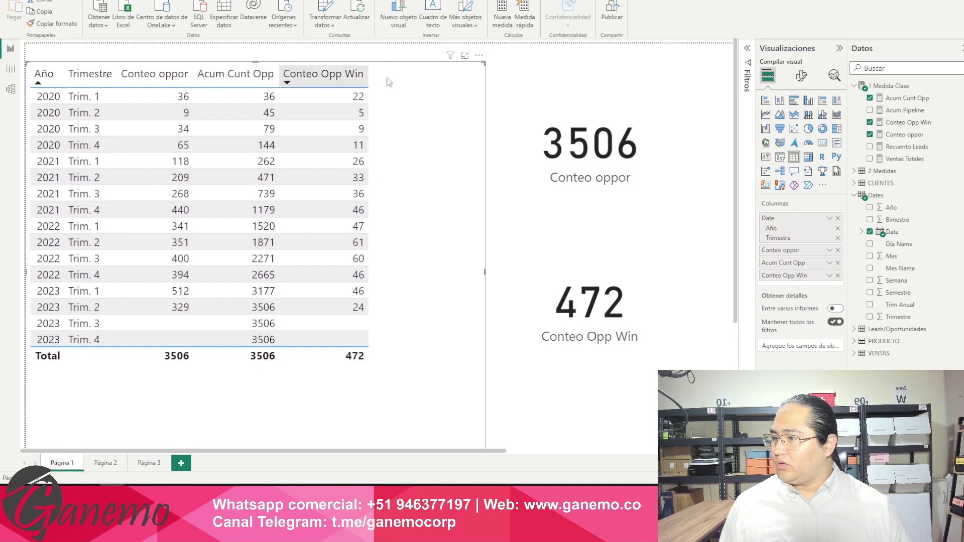
- Create a new measure in the 1 Medida Clase table
click(888, 86)
click(238, 20)
click(206, 54)
- Replace the measure's default name with 2 Acum Cunt Opp
key(Home)
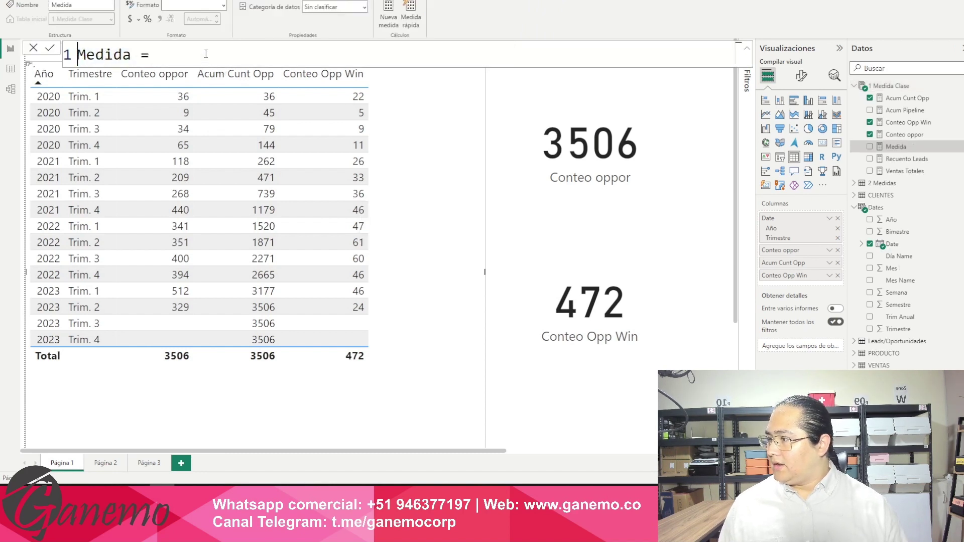
key(shift+Right)
key(shift+Right)
key(shift+Right)
key(shift+Right)
key(shift+Right)
key(shift+Right)
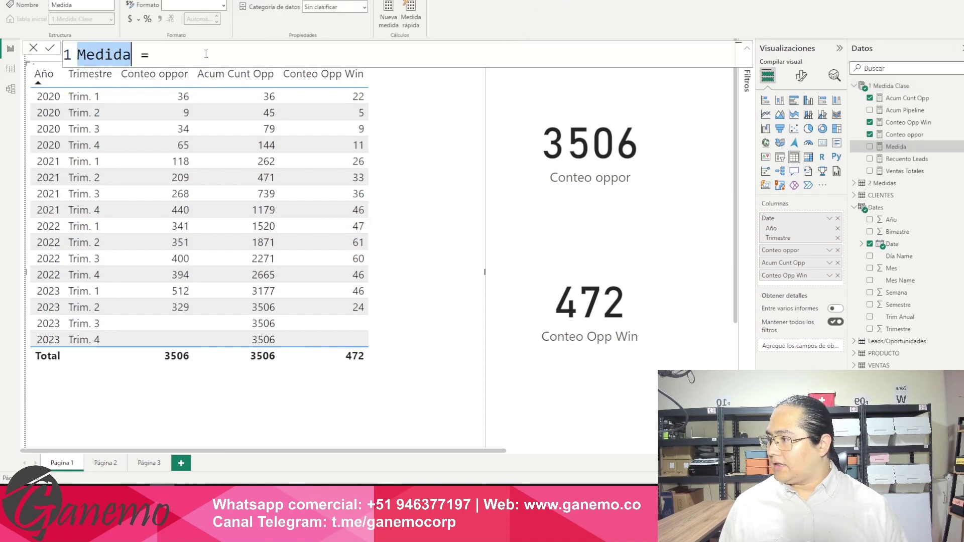
text(2)
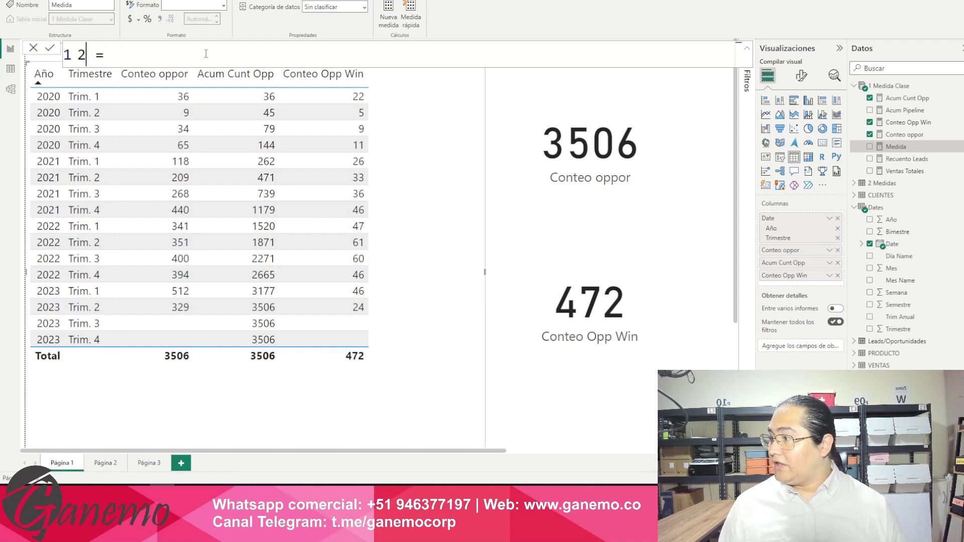
text( Acum)
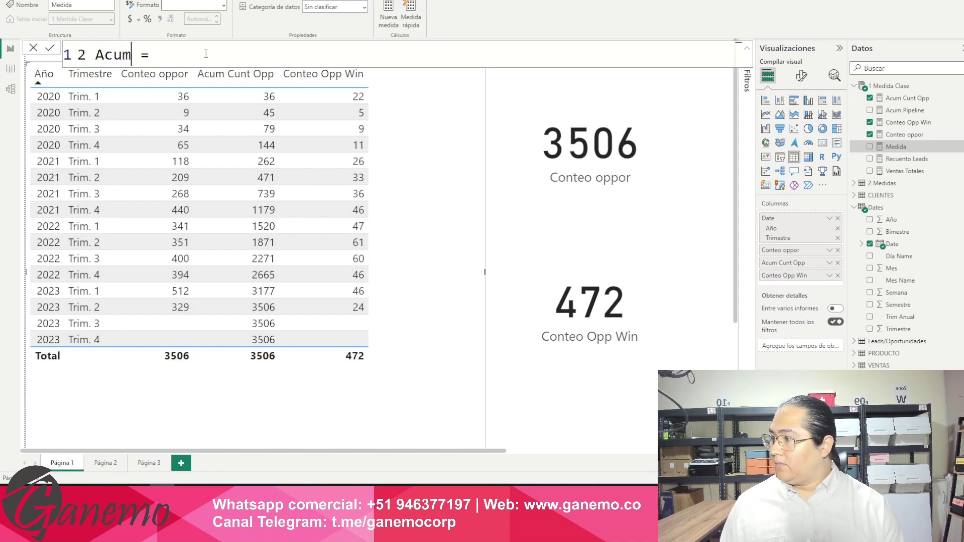
text( C )
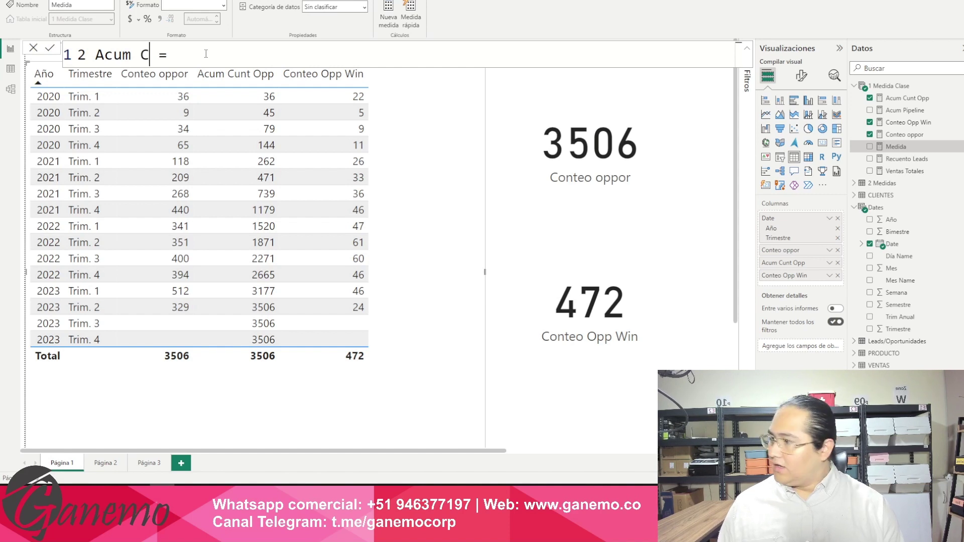
text(unt)
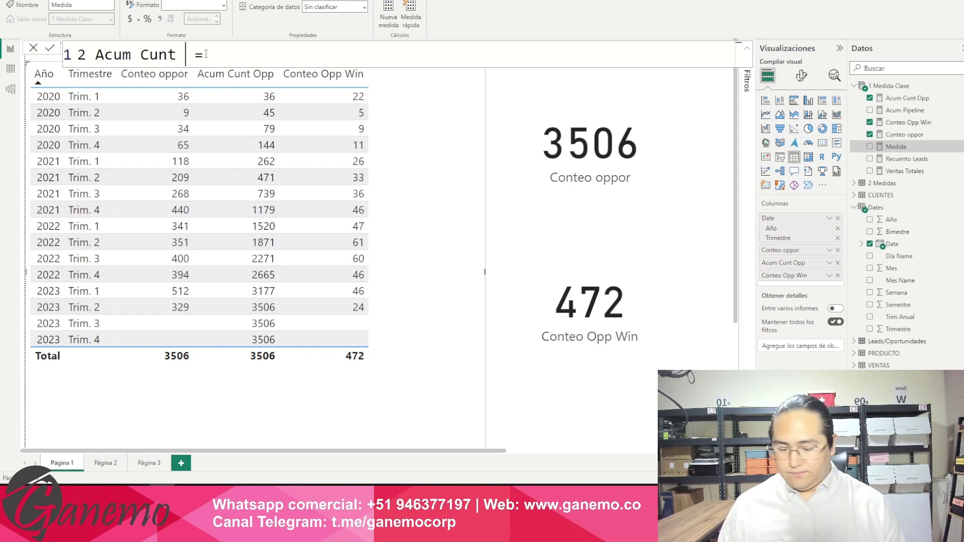
text( Opp)
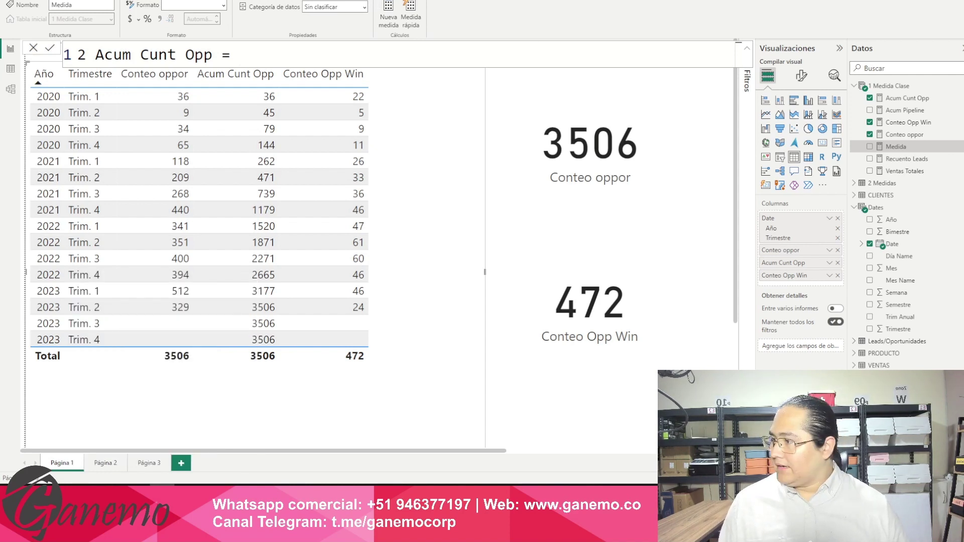
- Start the measure's formula with IF( and open an indented second line for its arguments
text(if)
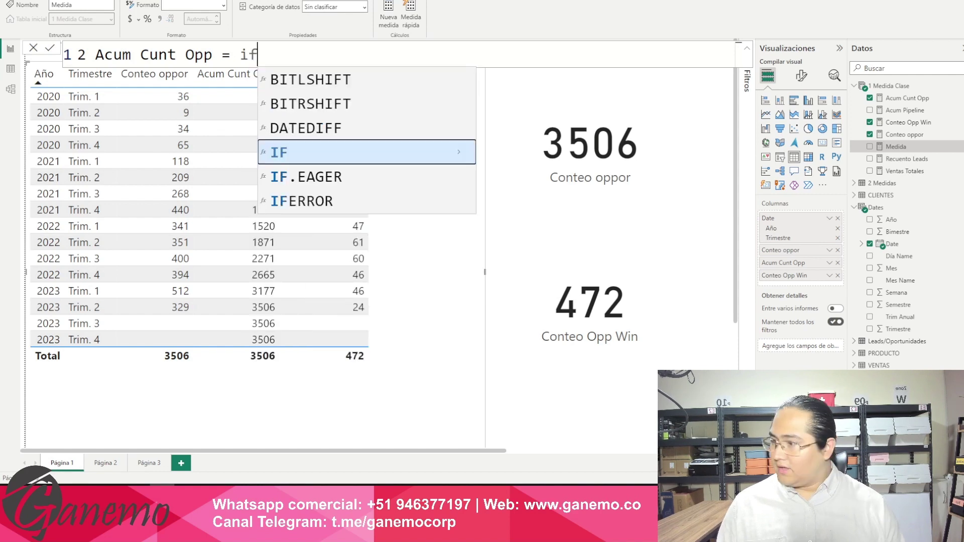
key(Tab)
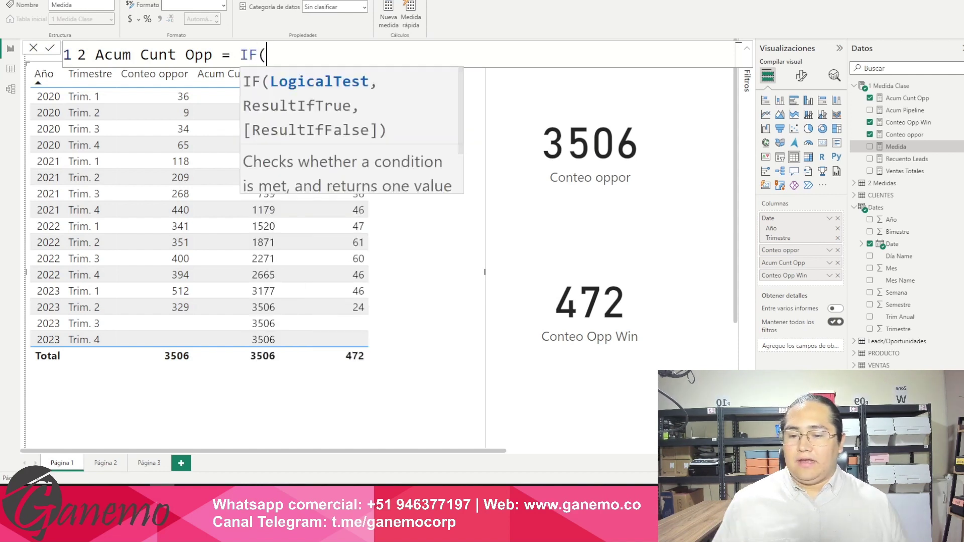
key(shift+Return)
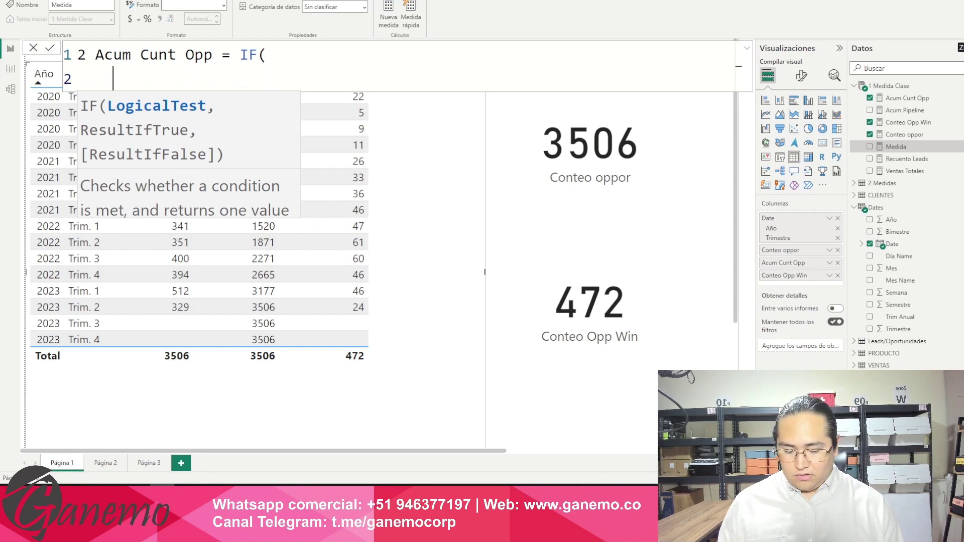
key(alt+n)
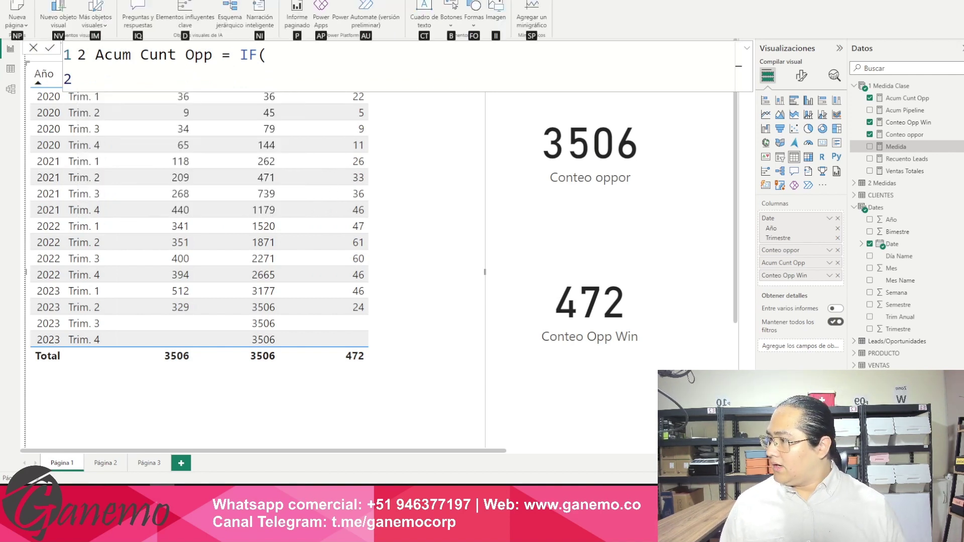
key(Escape)
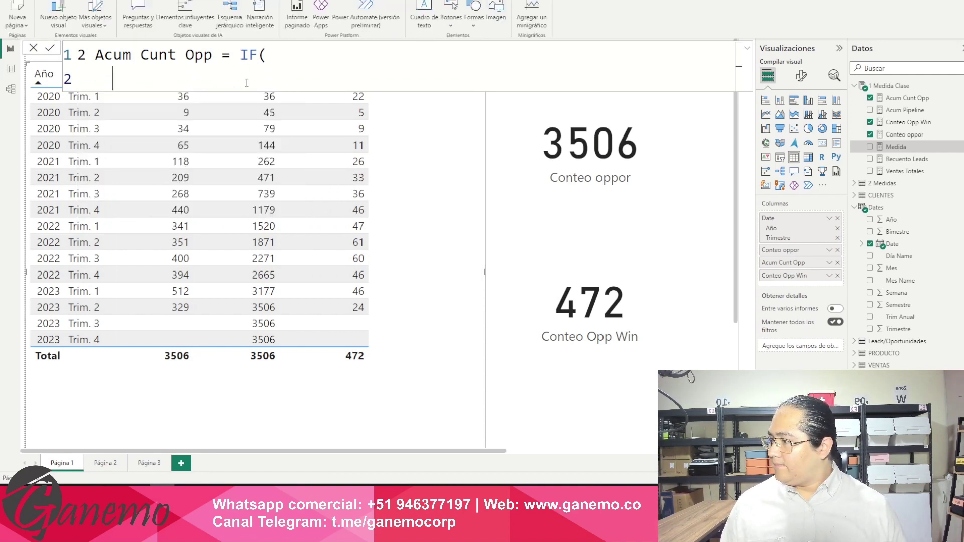
- Enter NOT(ISBLANK([Conteo oppor]) as the IF function's logical test on the second line
text(not()
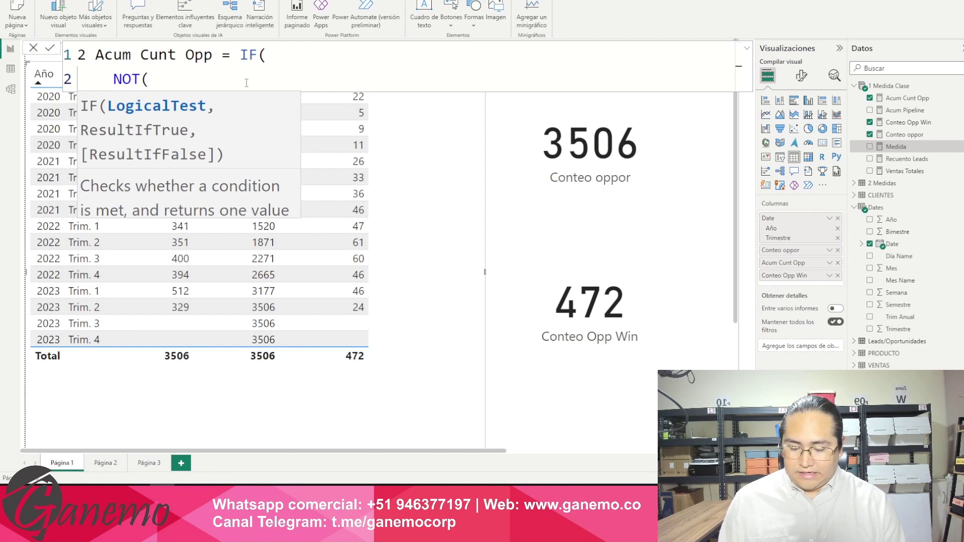
text(isbl)
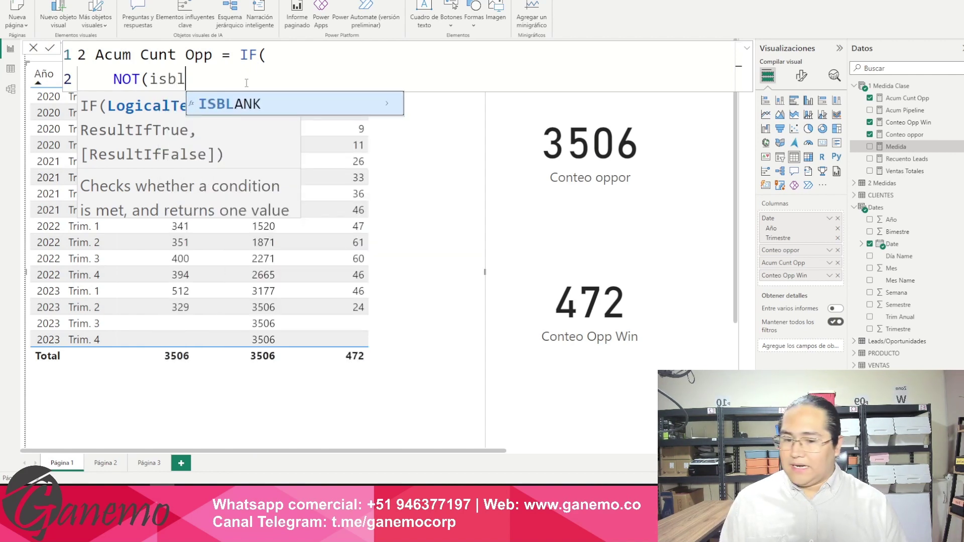
key(BackSpace)
key(Tab)
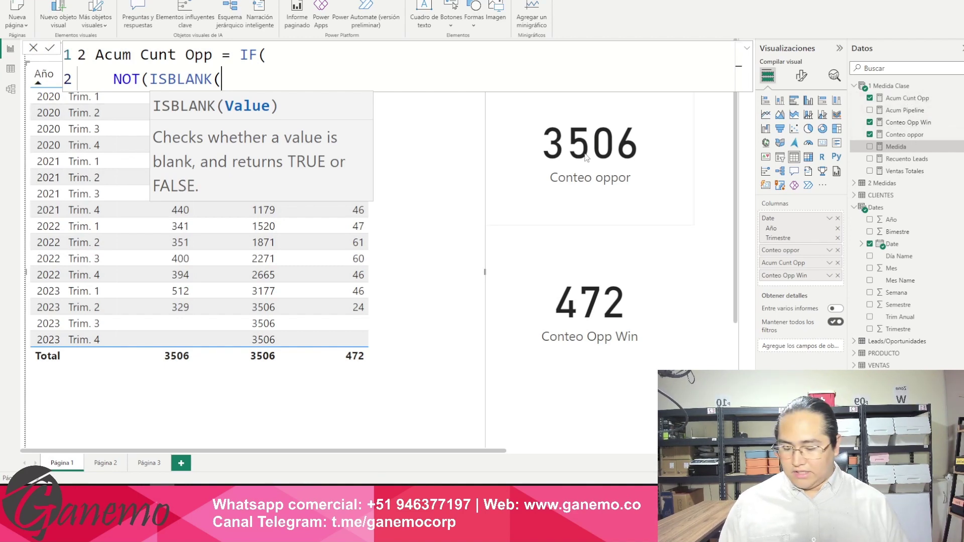
text(cont)
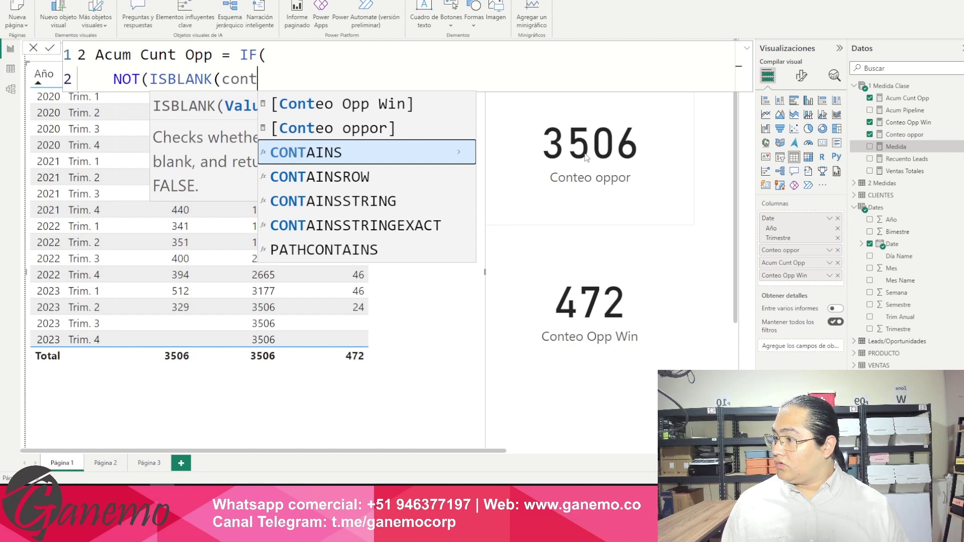
key(Up)
key(Tab)
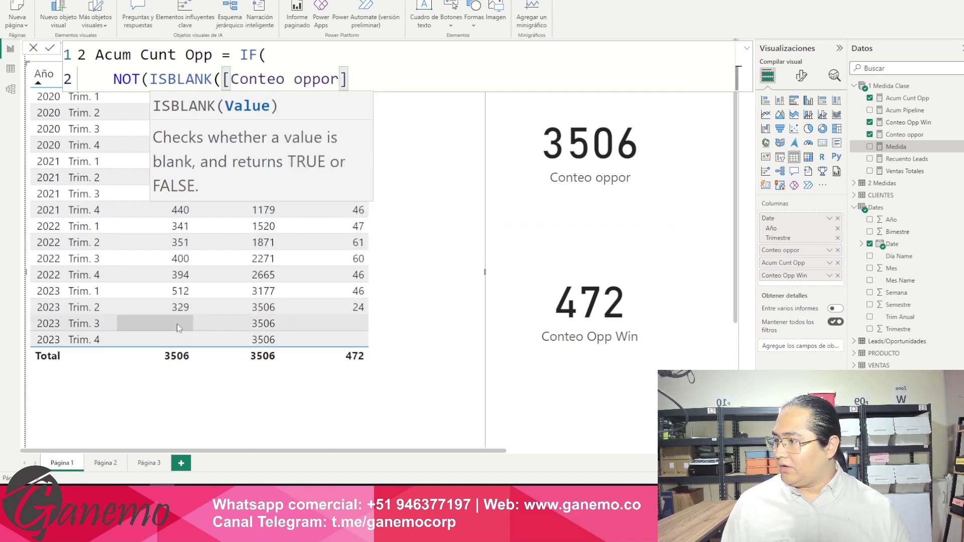
text())
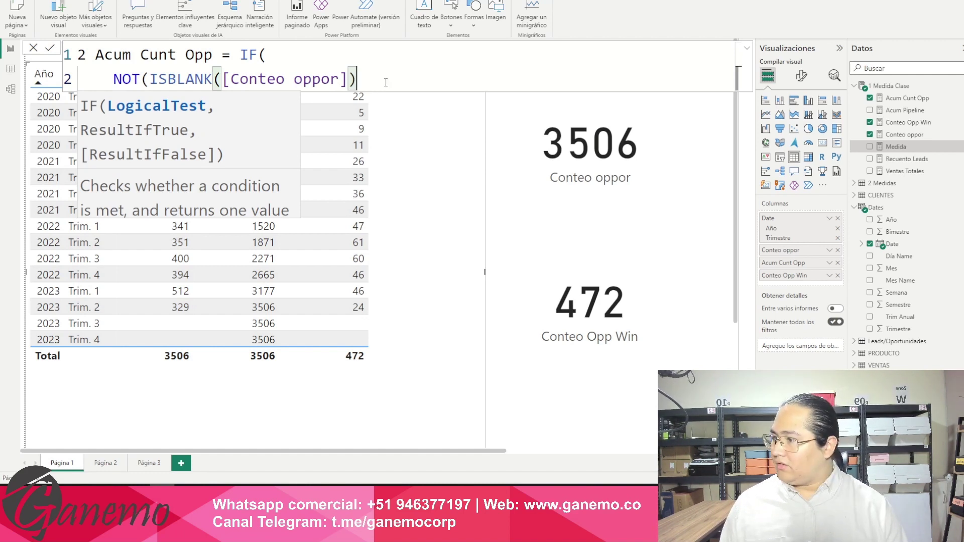
- End the logical test with a comma and a new third line, and add NOT's missing closing parenthesis before the comma
text(,)
key(shift+Return)
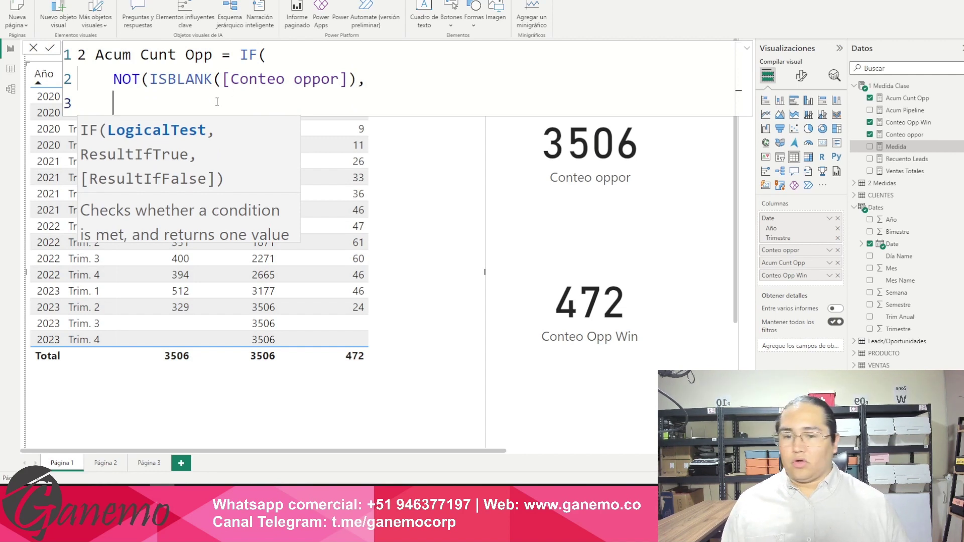
click(376, 80)
click(356, 79)
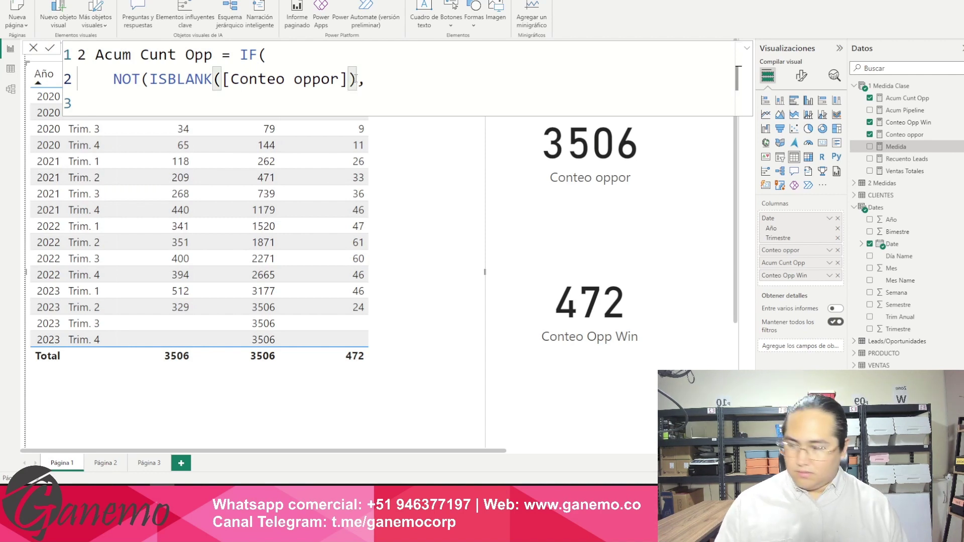
text())
key(Down)
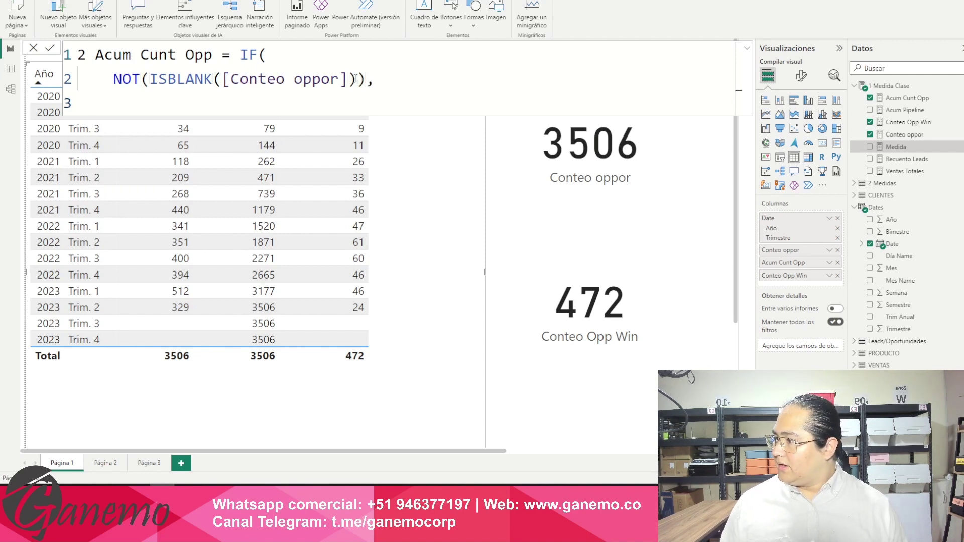
- Enter [Acum Cunt Opp] as the IF function's true result on the third line and close the parenthesis
key(Tab)
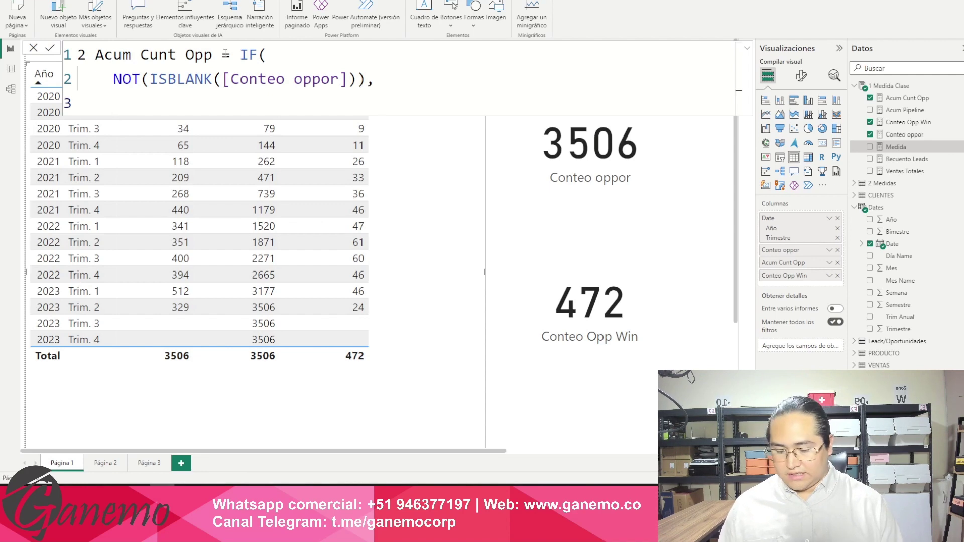
text(acum)
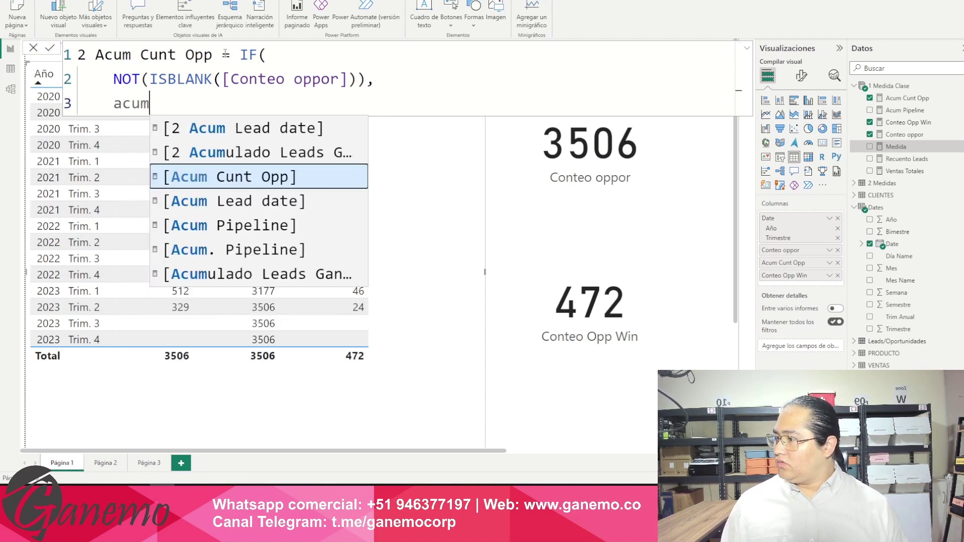
key(Tab)
text())
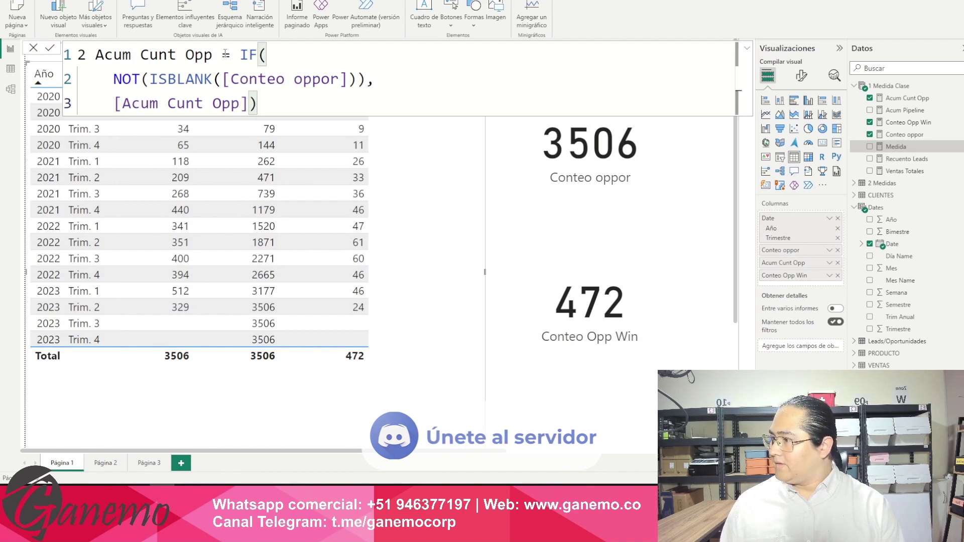
- Review the IF formula's NOT(ISBLANK([Conteo oppor])) test and its [Acum Cunt Opp] result against the table's 2023 rows
key(Up)
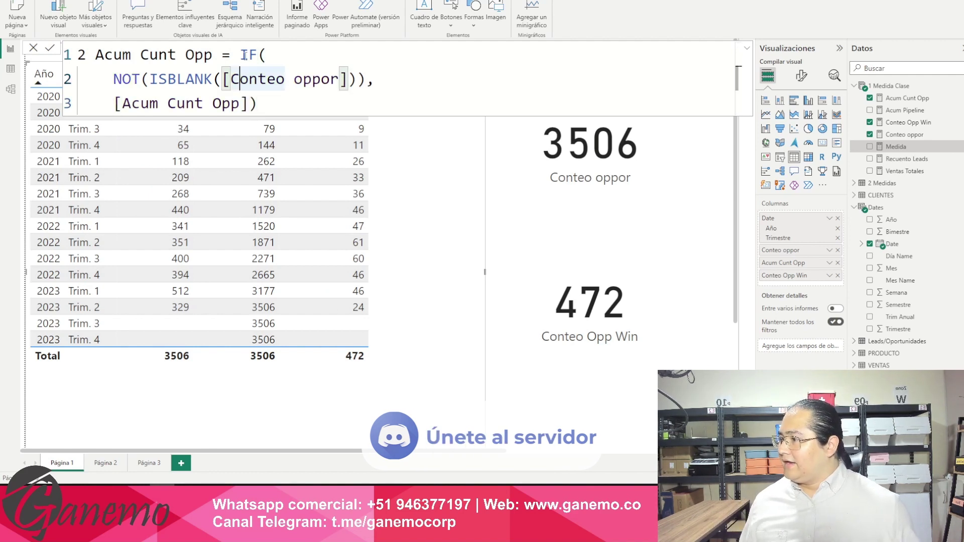
click(239, 54)
drag(114, 79, 361, 80)
click(330, 78)
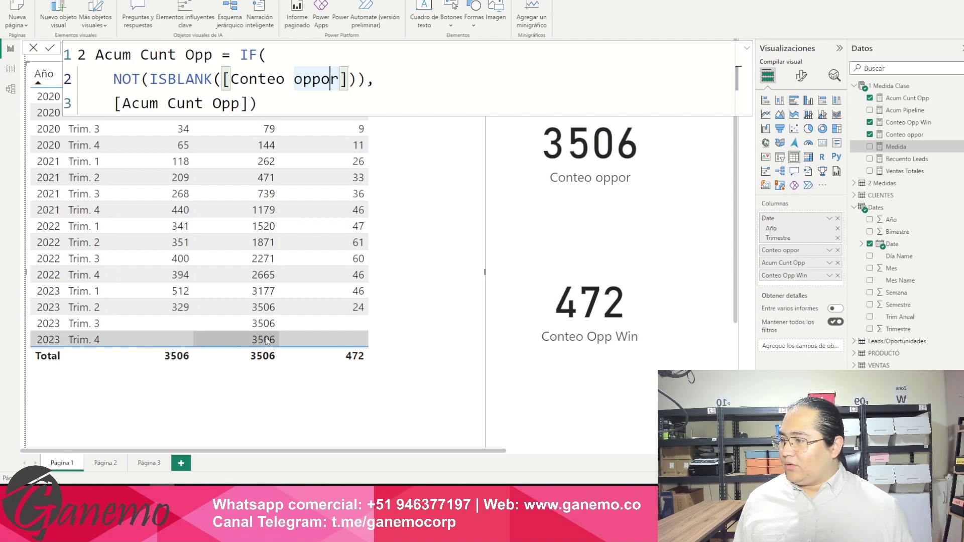
click(260, 104)
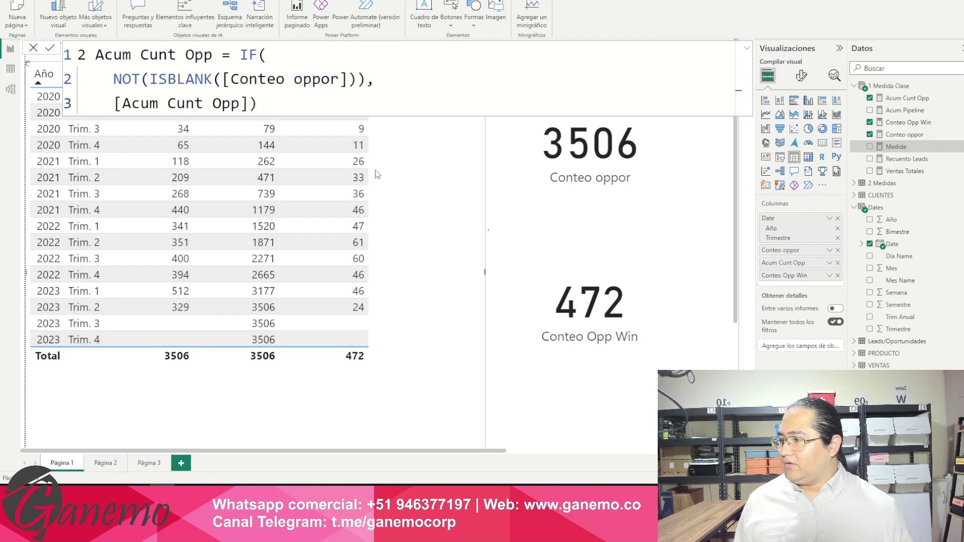
- Save the 2 Acum Cunt Opp measure and add it to the year-quarter table between Acum Cunt Opp and Conteo Opp Win
key(Return)
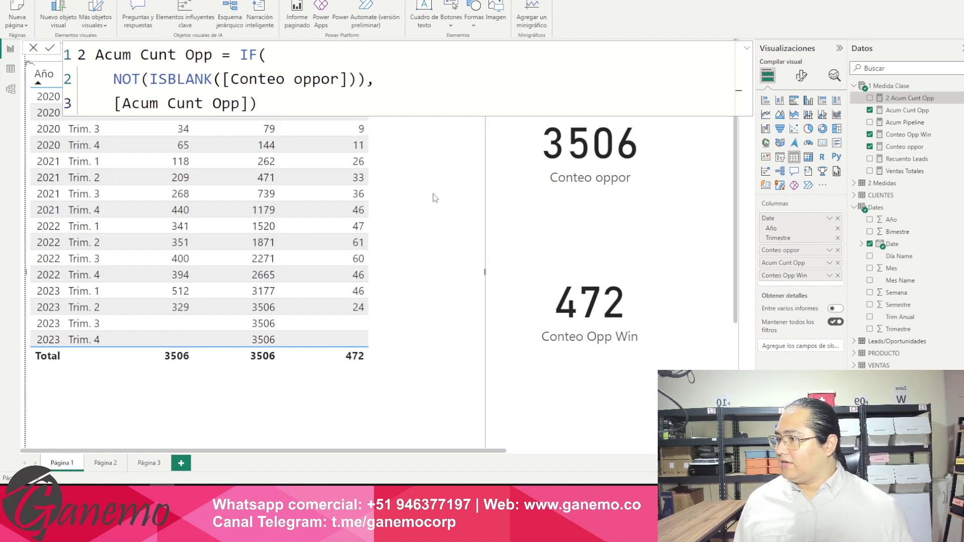
click(508, 182)
click(450, 205)
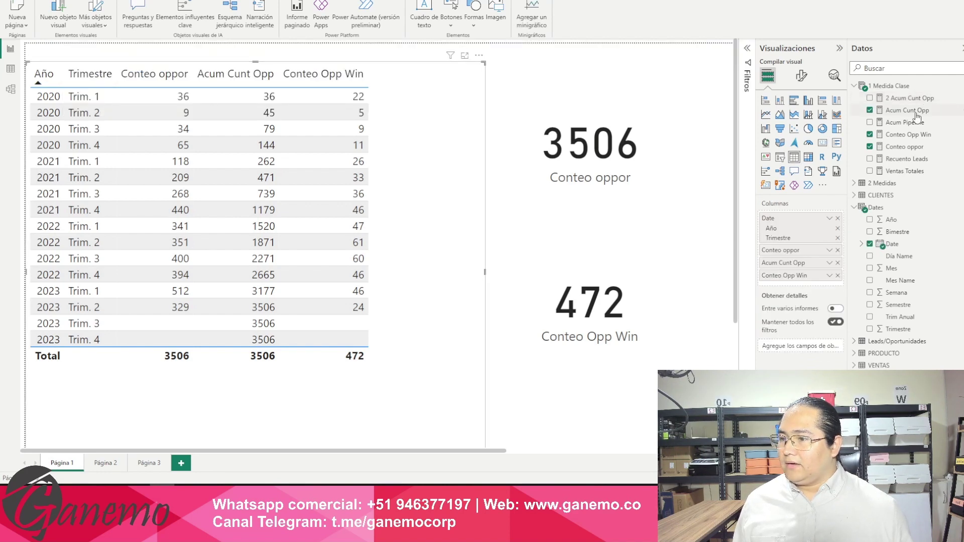
drag(880, 102, 806, 269)
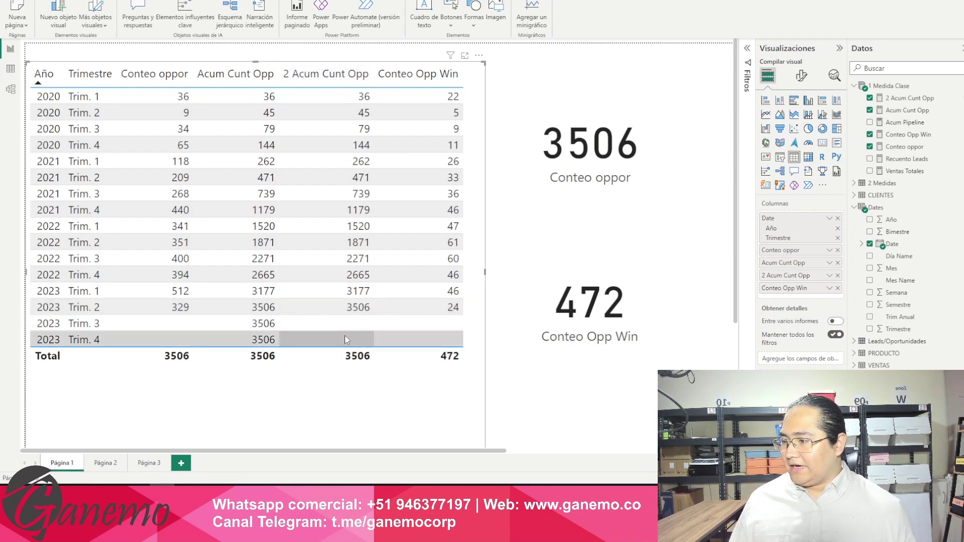
- Remove Acum Cunt Opp from the year-quarter table and sort its rows by Conteo Opp Win in descending order
click(314, 74)
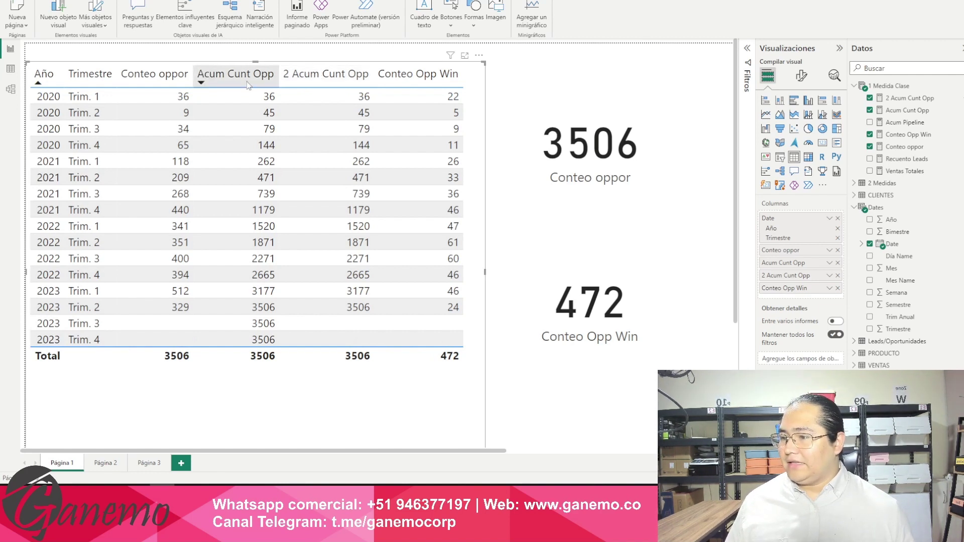
click(837, 263)
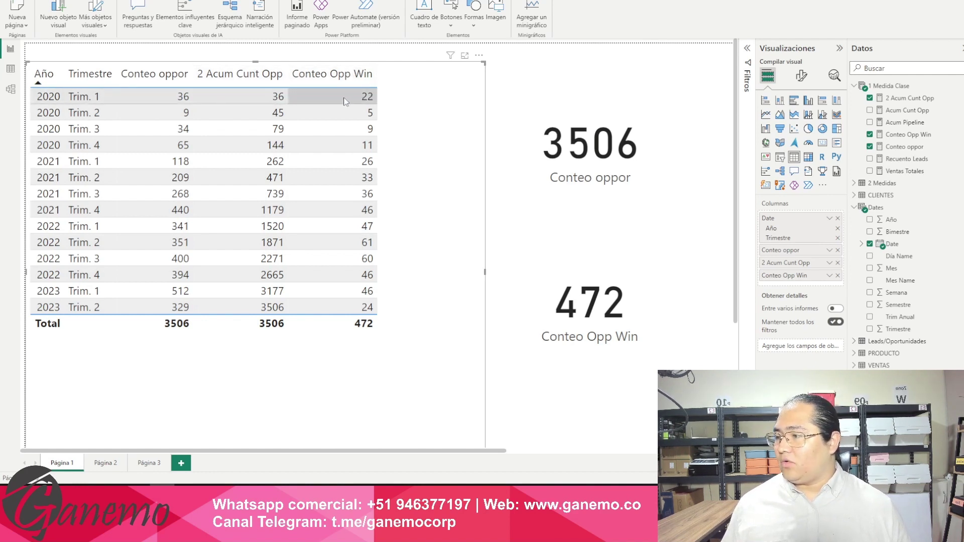
click(364, 73)
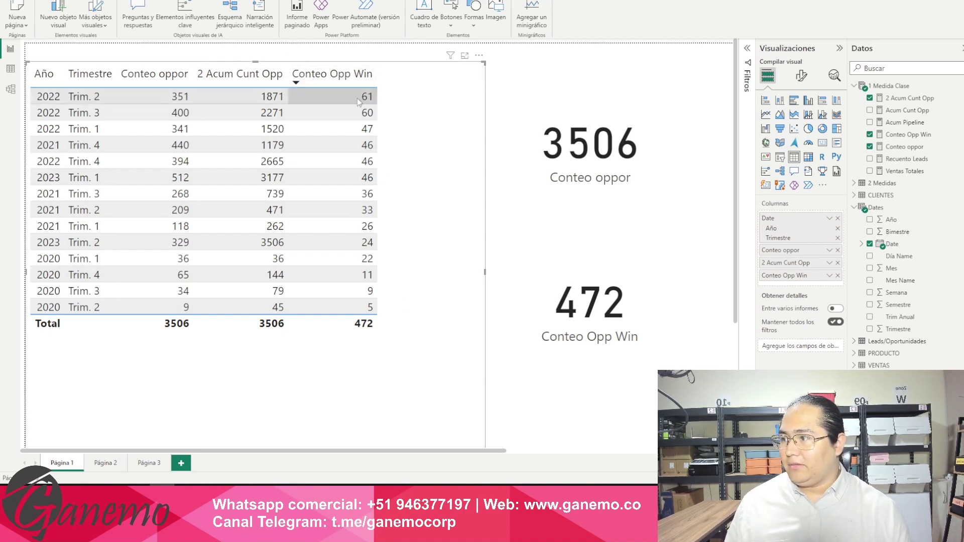
- Examine the Tasa de Conversión line charts on Página 2, comparing the monthly rates of the Europa, Global Spanish Team and Support sales teams
click(104, 463)
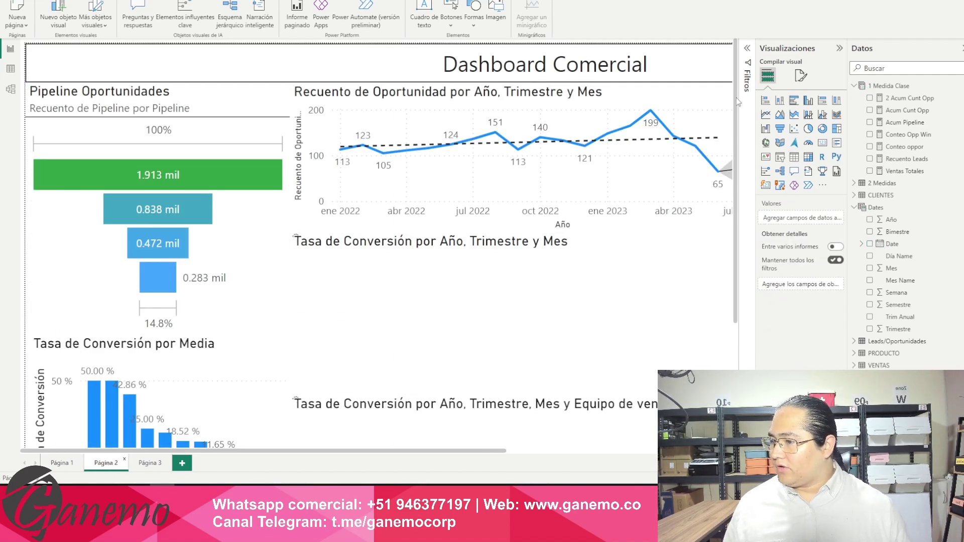
scroll(736, 97, down, 3)
drag(417, 450, 518, 451)
click(566, 254)
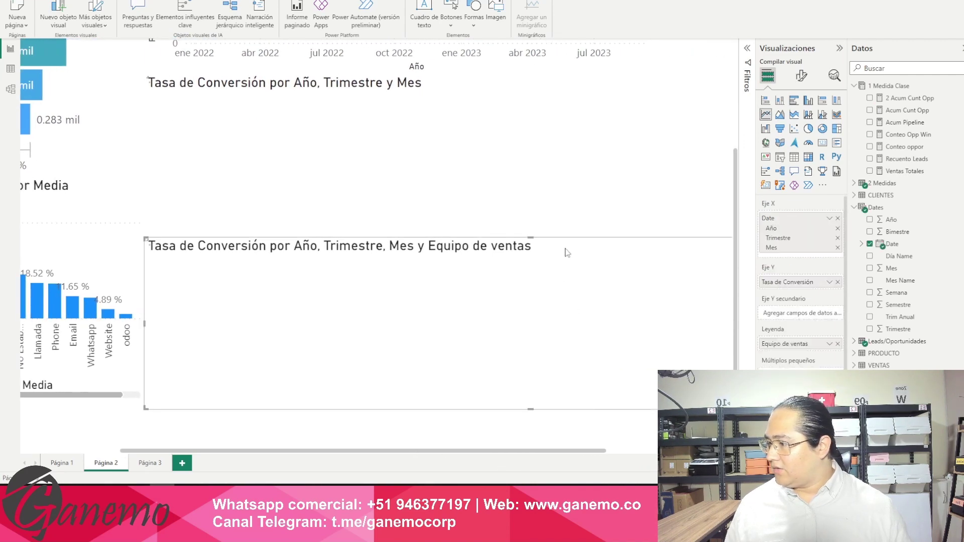
drag(483, 451, 615, 455)
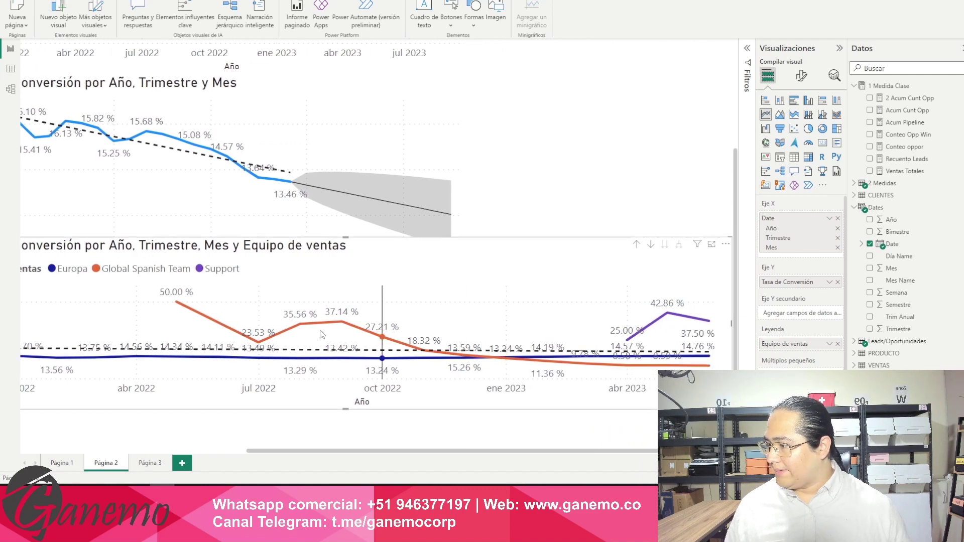
mouse_move(225, 330)
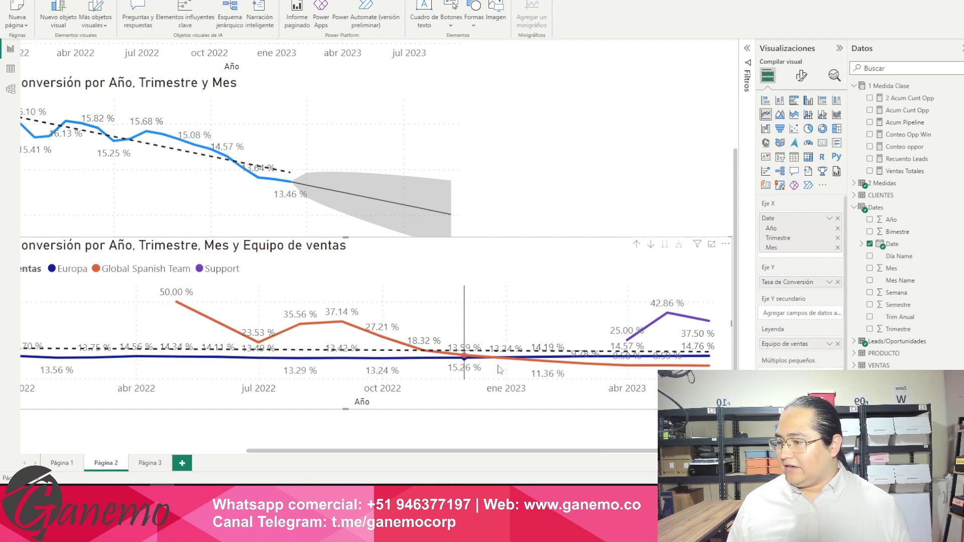
mouse_move(636, 368)
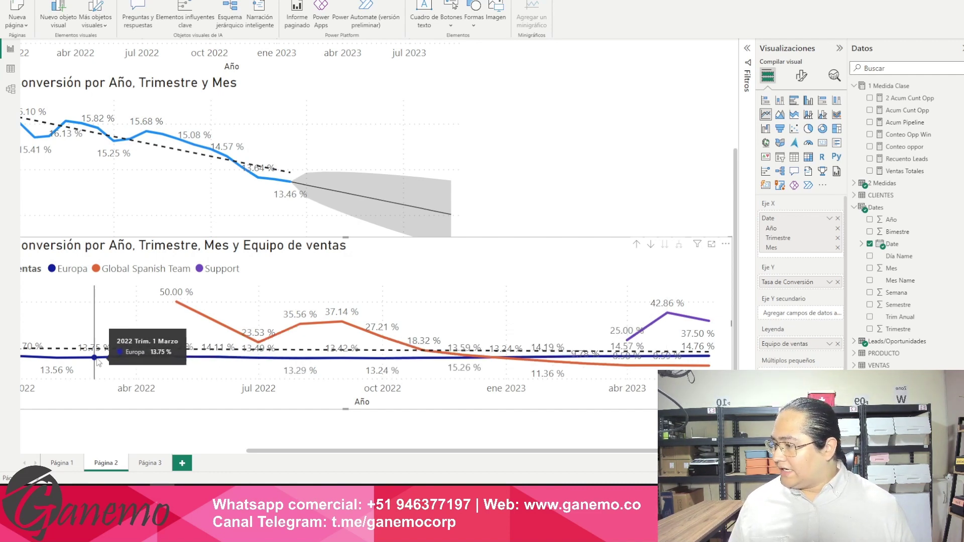
drag(282, 450, 243, 450)
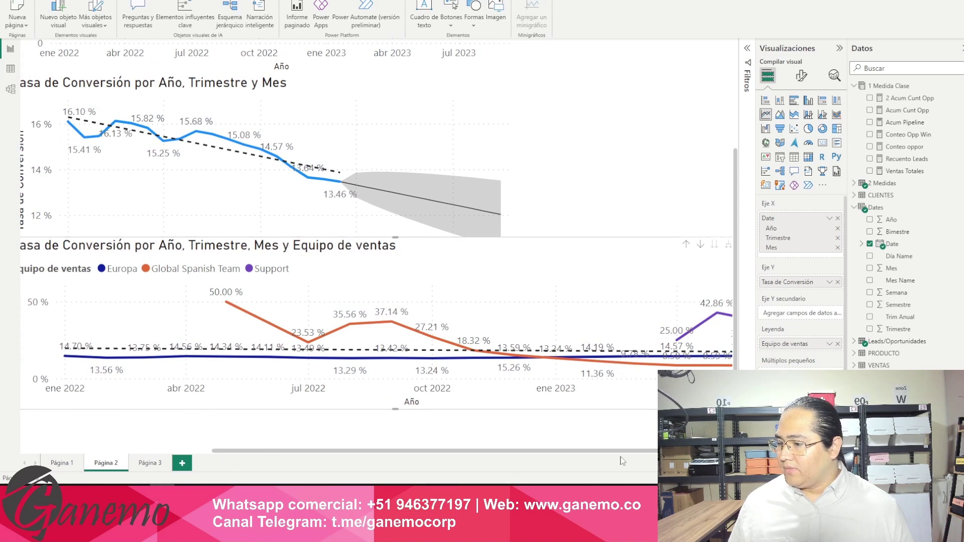
drag(621, 453, 656, 452)
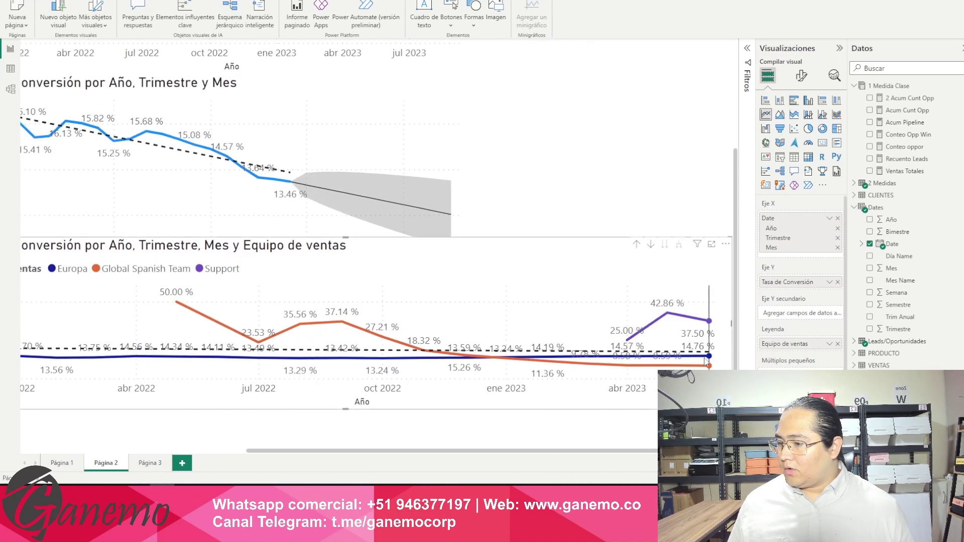
mouse_move(710, 361)
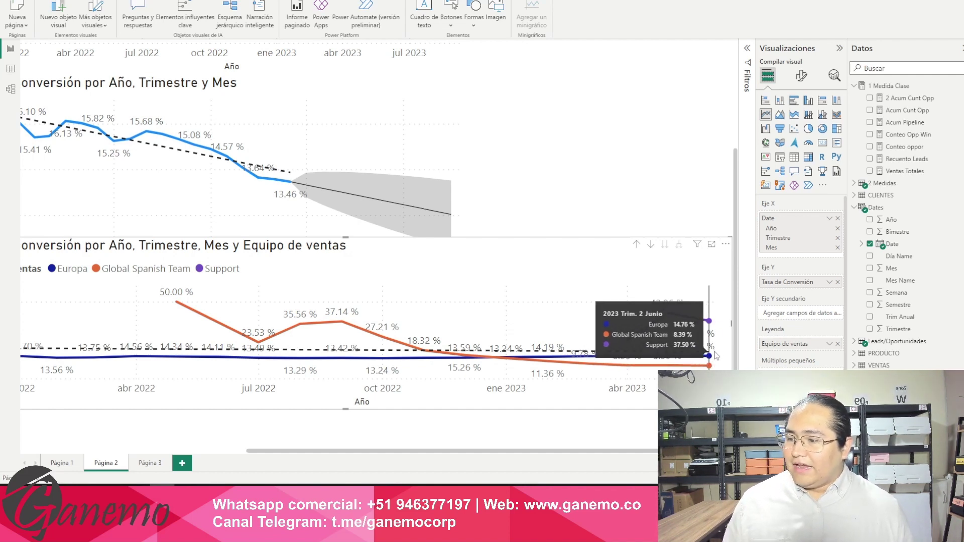
- On Página 1, move the year-quarter table slightly up and to the right, and shrink it to free space below
click(76, 461)
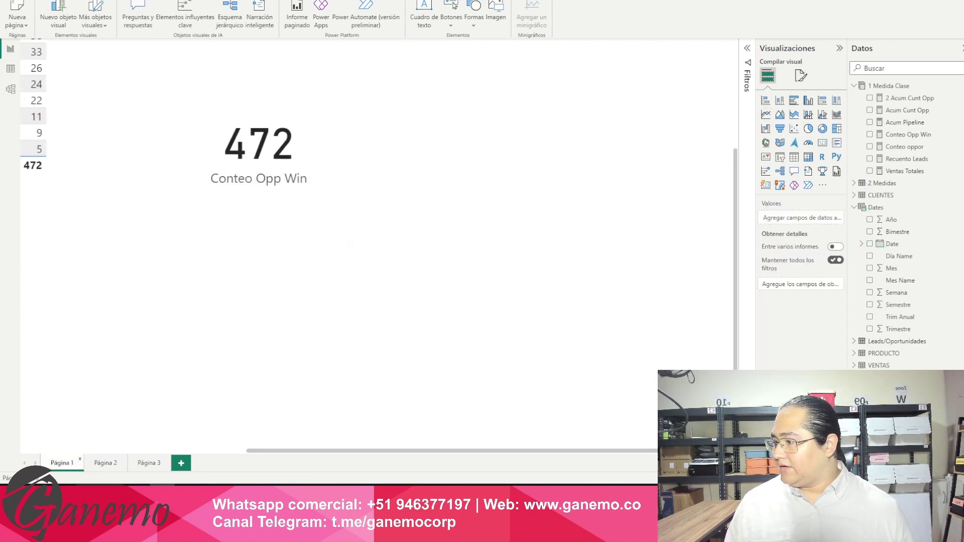
drag(287, 451, 59, 436)
scroll(59, 436, up, 3)
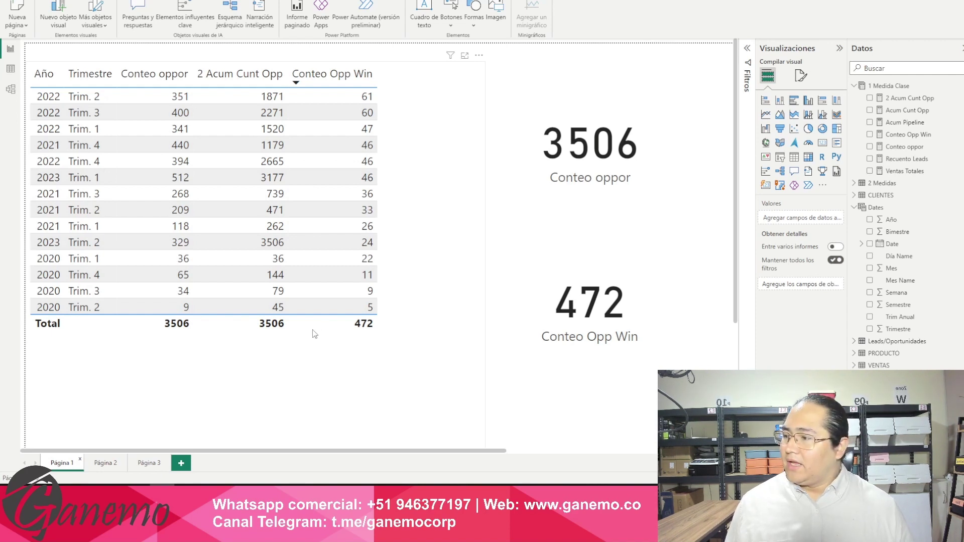
click(448, 343)
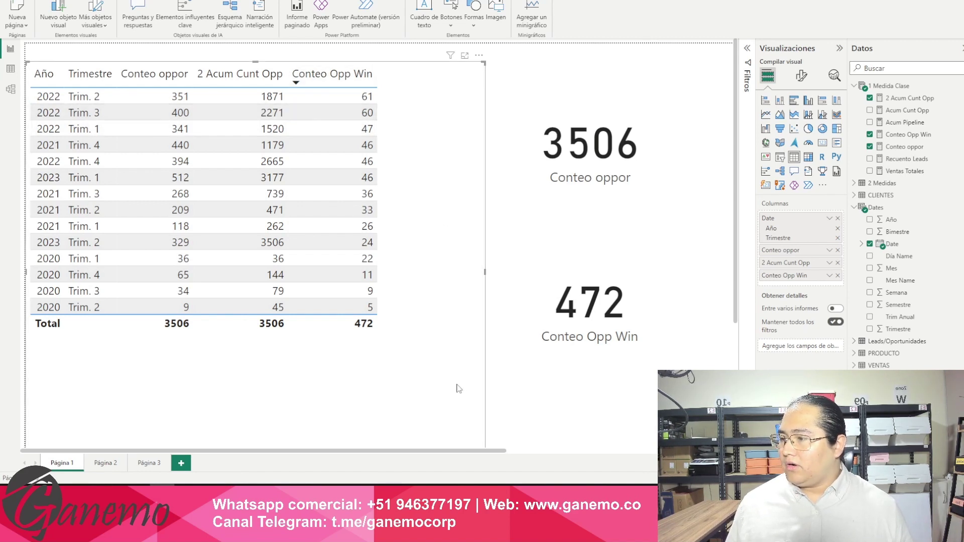
drag(430, 380, 463, 394)
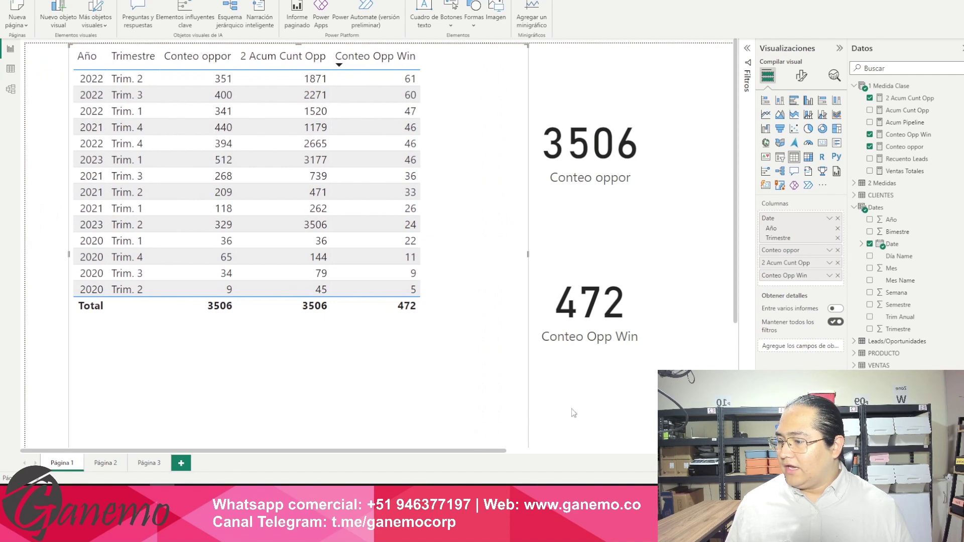
scroll(552, 402, down, 3)
scroll(544, 381, down, 1)
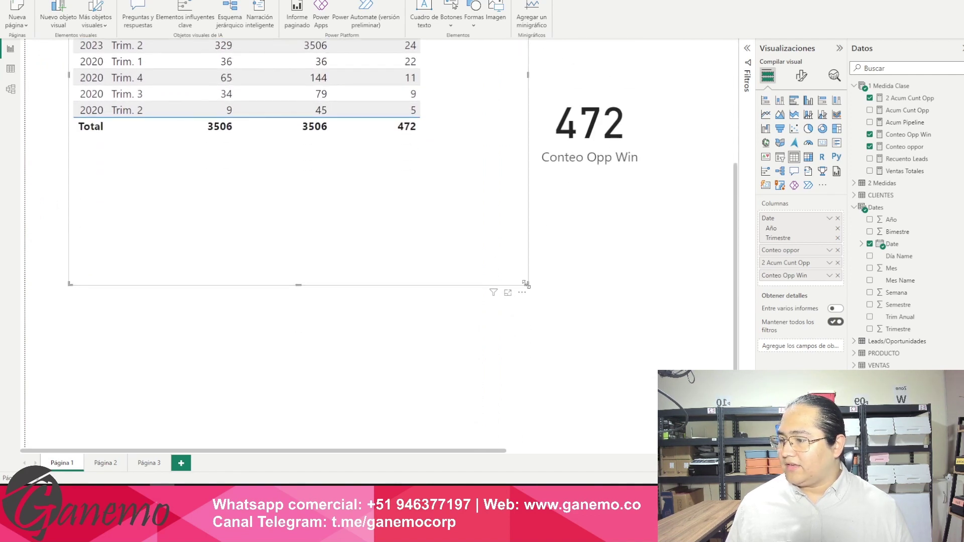
drag(525, 284, 427, 79)
- Insert a pie chart below the year-quarter table with Conteo Opp Win as its values
click(539, 300)
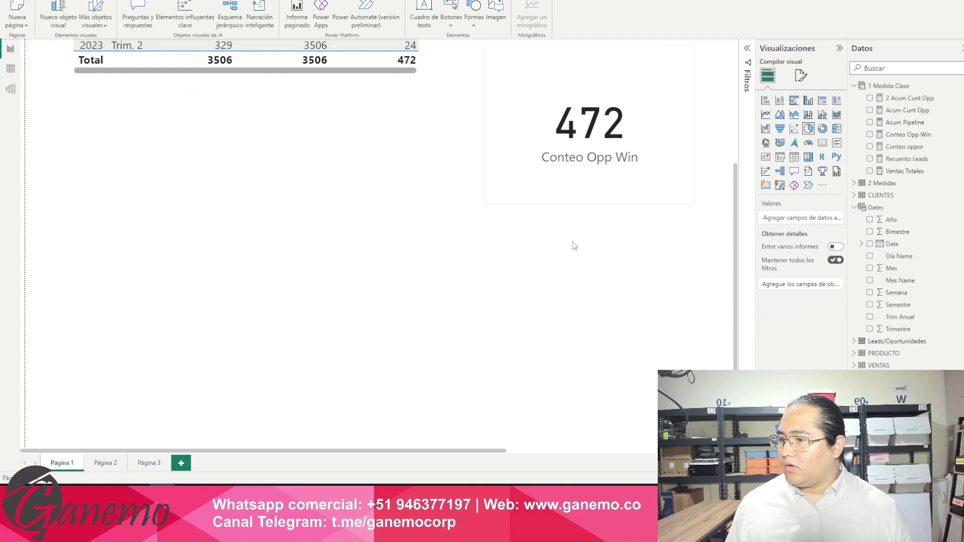
click(807, 131)
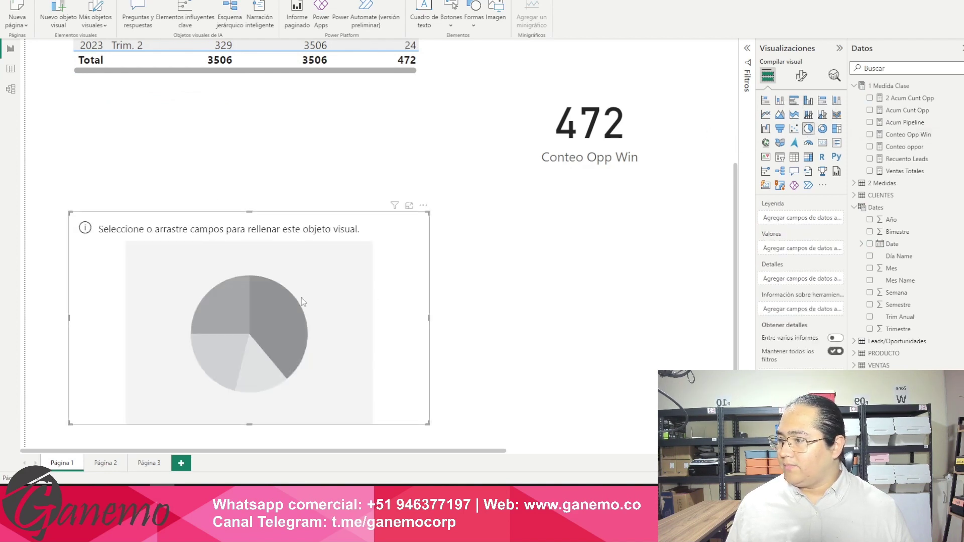
drag(301, 297, 292, 242)
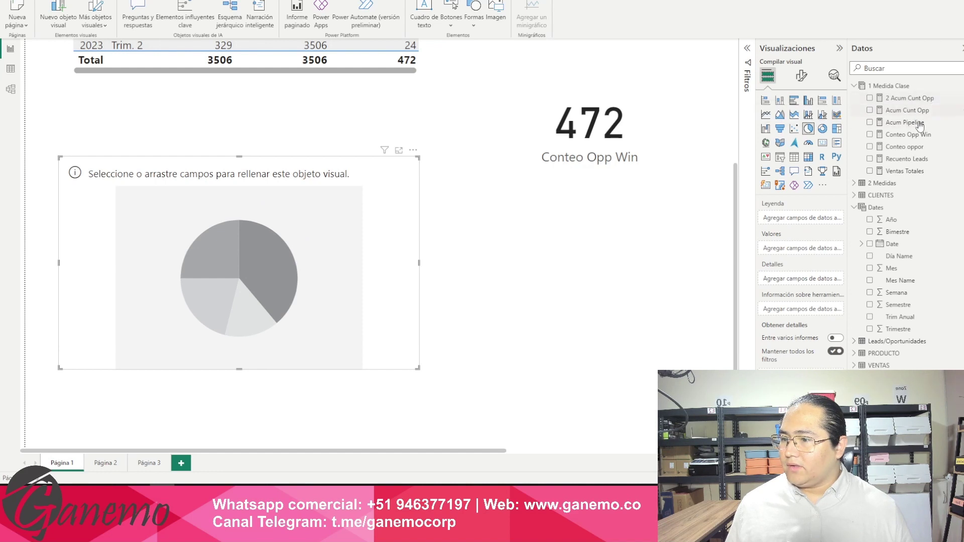
drag(904, 135, 291, 267)
- Use the Fuente field from Leads/Oportunidades as the pie chart's legend
click(853, 208)
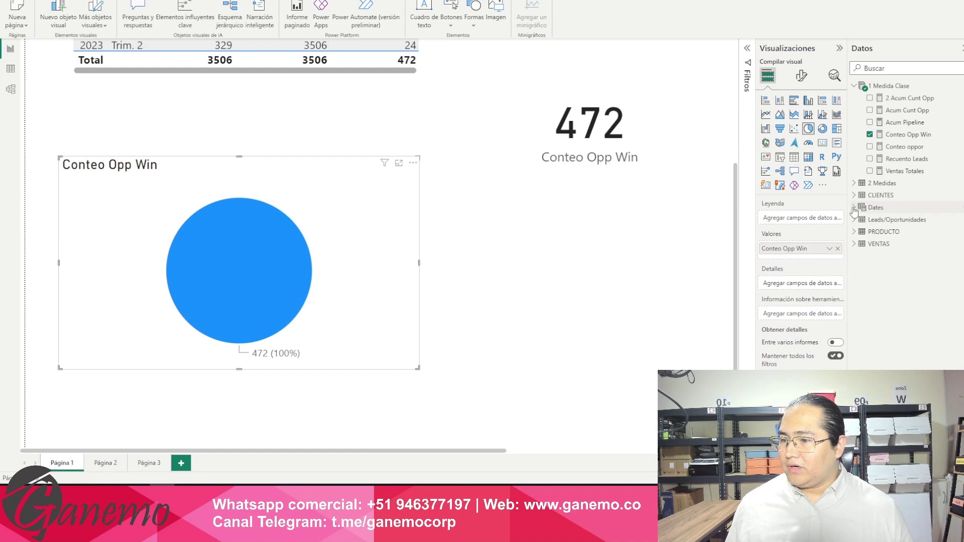
click(854, 244)
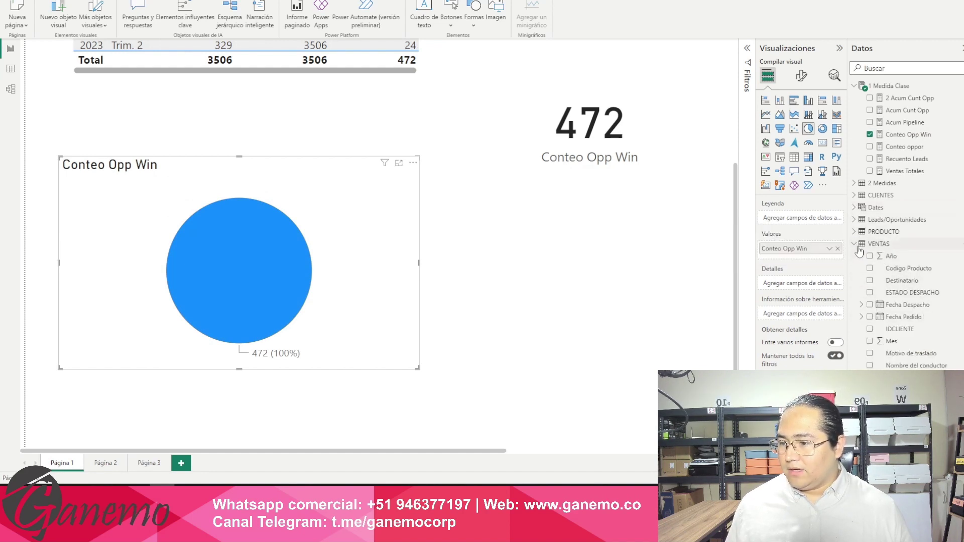
click(855, 219)
scroll(914, 279, down, 3)
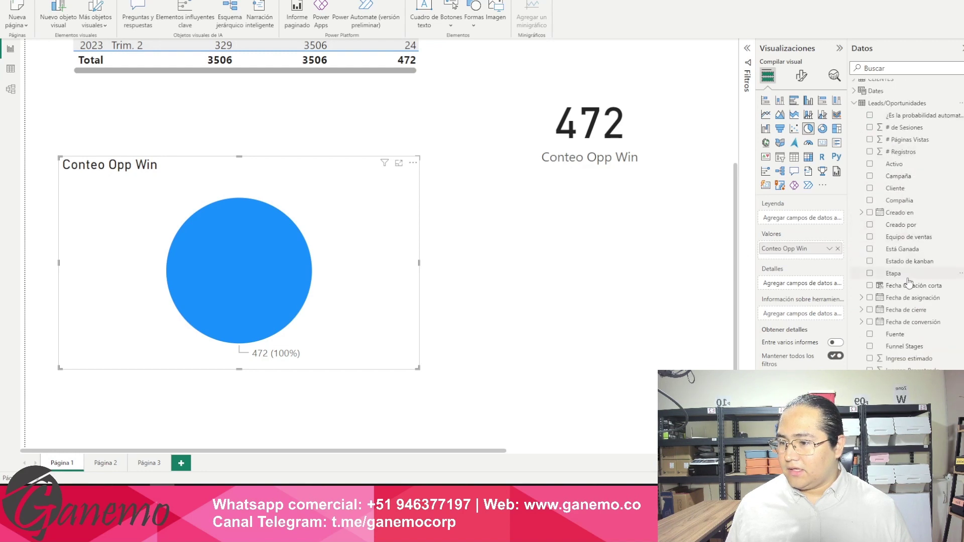
drag(894, 334, 799, 219)
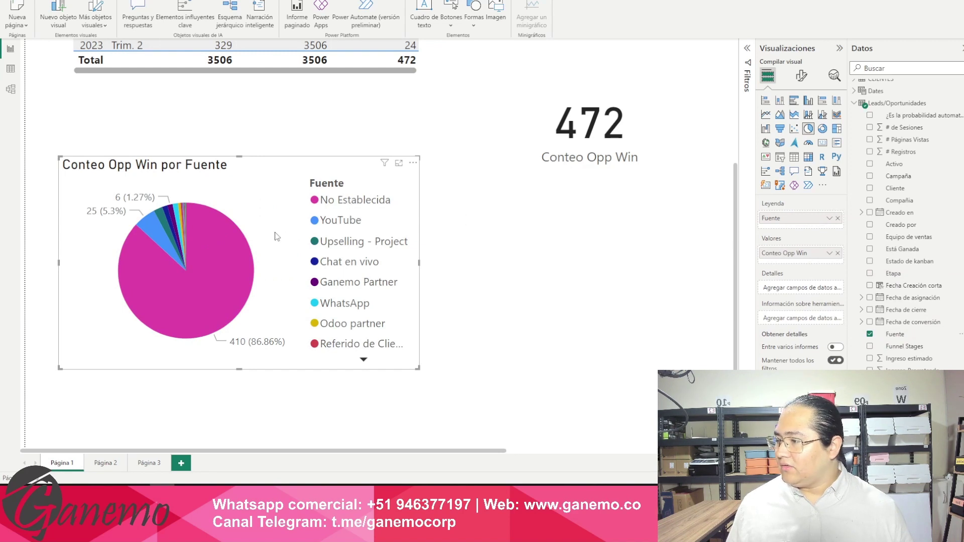
- Filter the pie chart by Fuente with basic filtering so that No Establecida is excluded
click(748, 56)
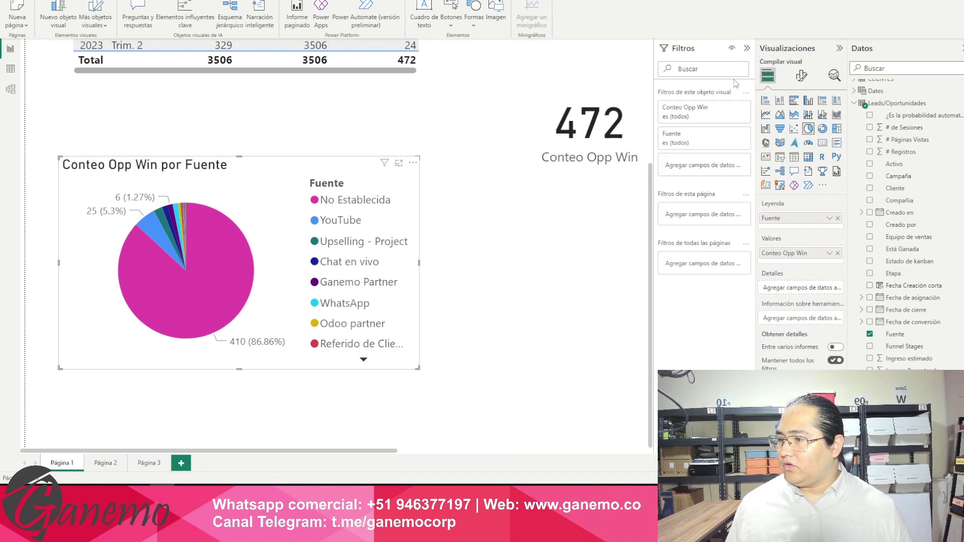
click(732, 108)
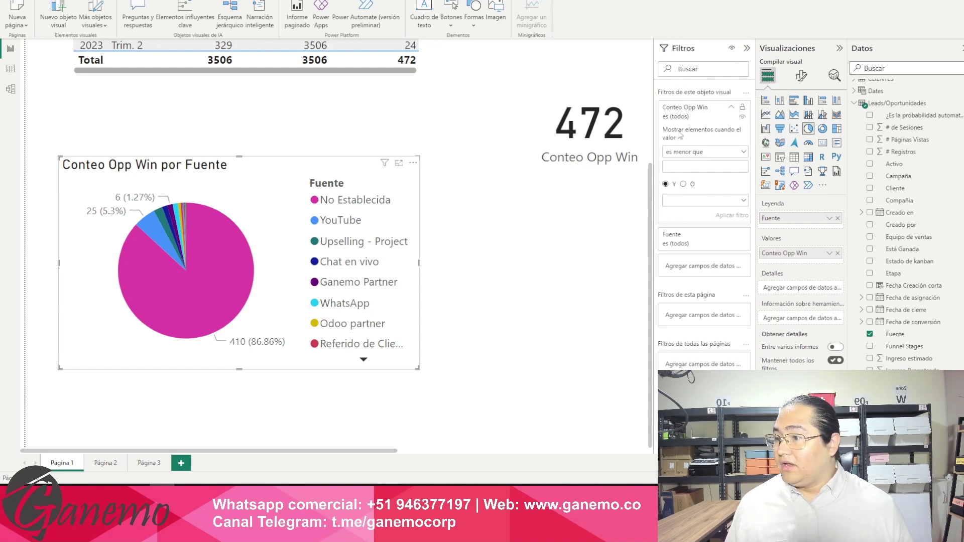
click(727, 108)
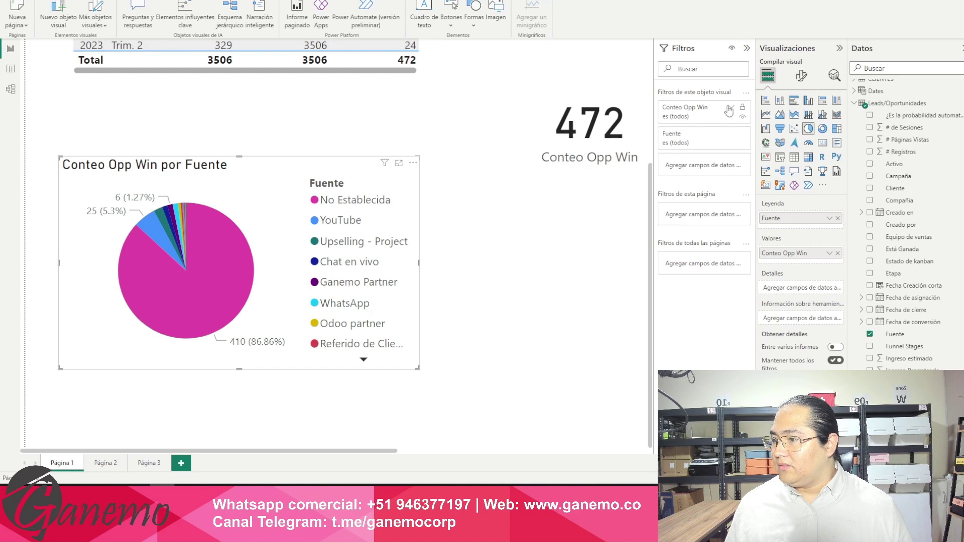
click(731, 134)
scroll(670, 200, down, 3)
click(669, 240)
click(535, 290)
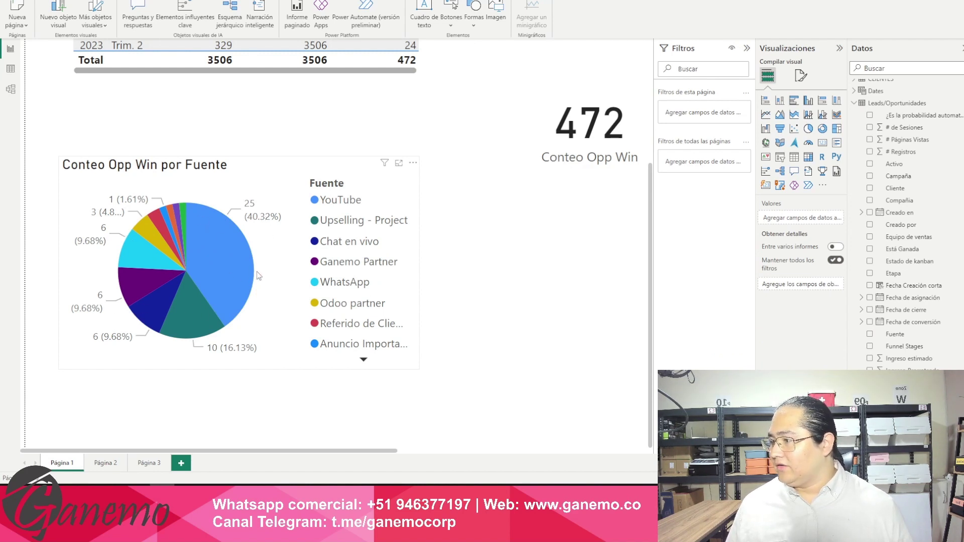
- Cross-filter the page by the YouTube, Odoo partner and Upselling - Project slices in turn, clearing each selection, and view the rest of the Fuente legend
click(233, 276)
click(222, 270)
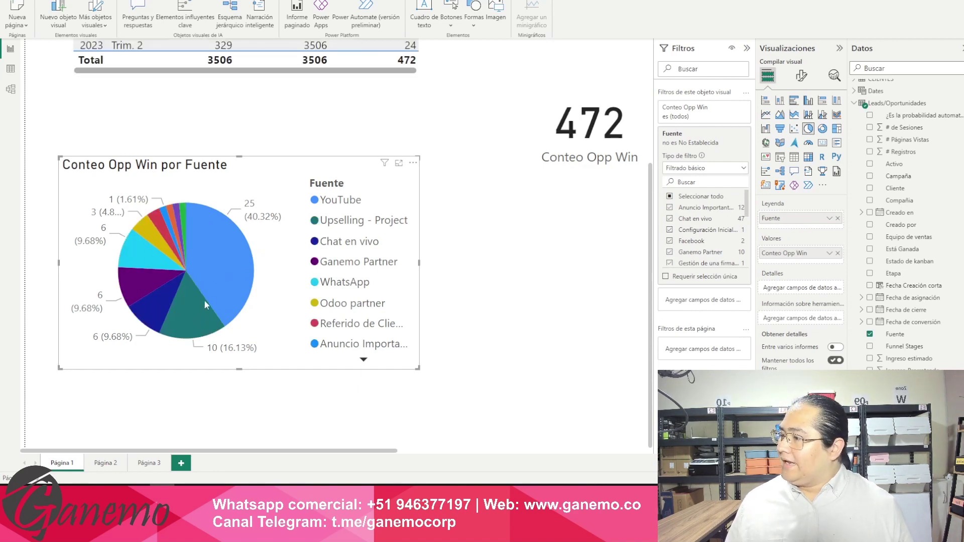
click(154, 239)
click(155, 239)
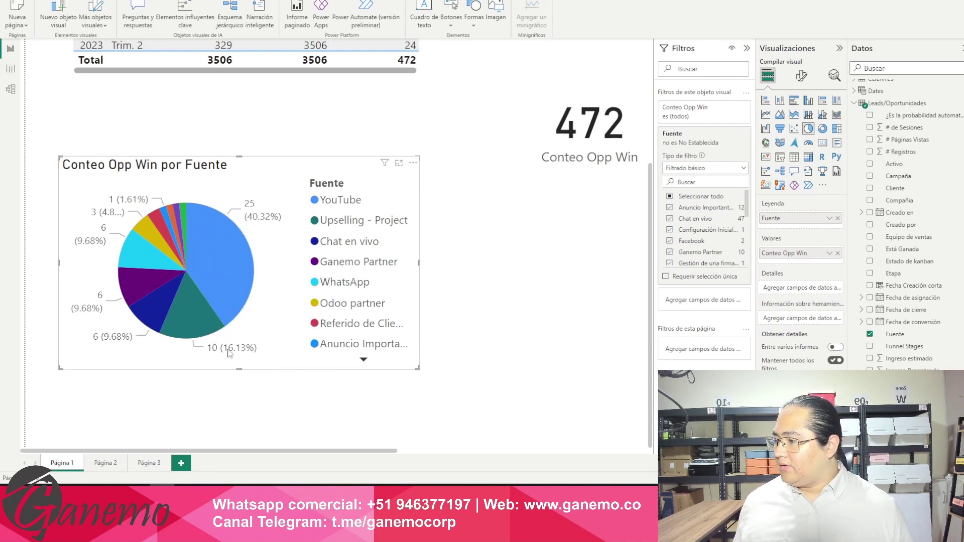
click(197, 317)
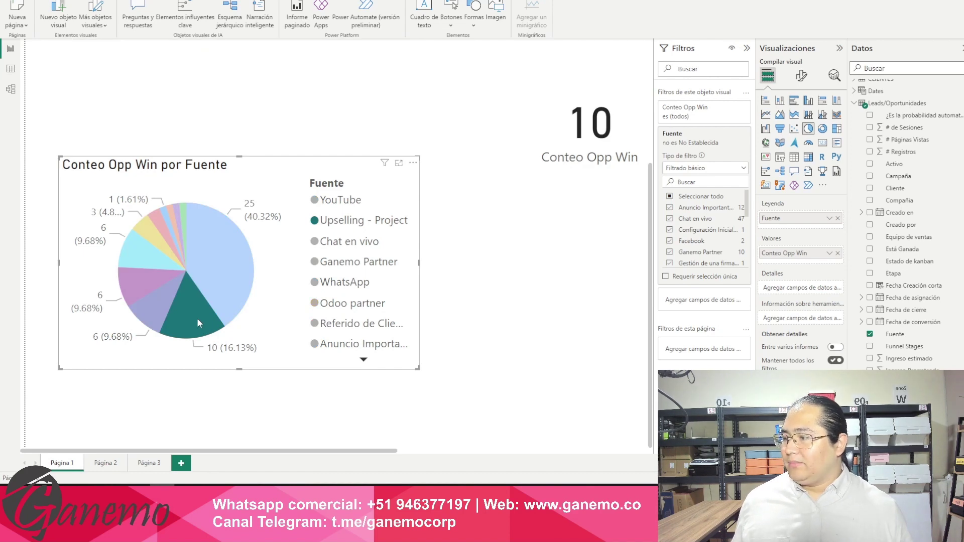
click(197, 317)
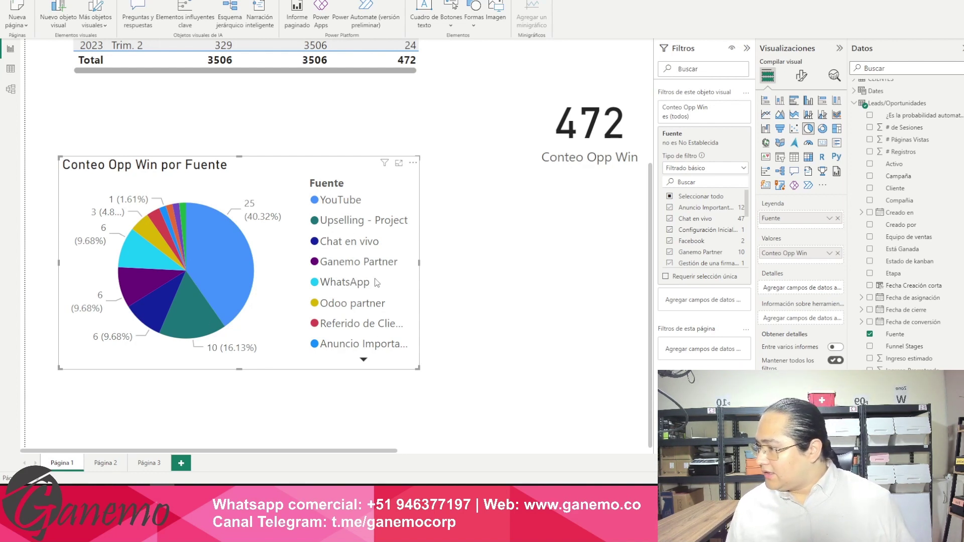
click(364, 360)
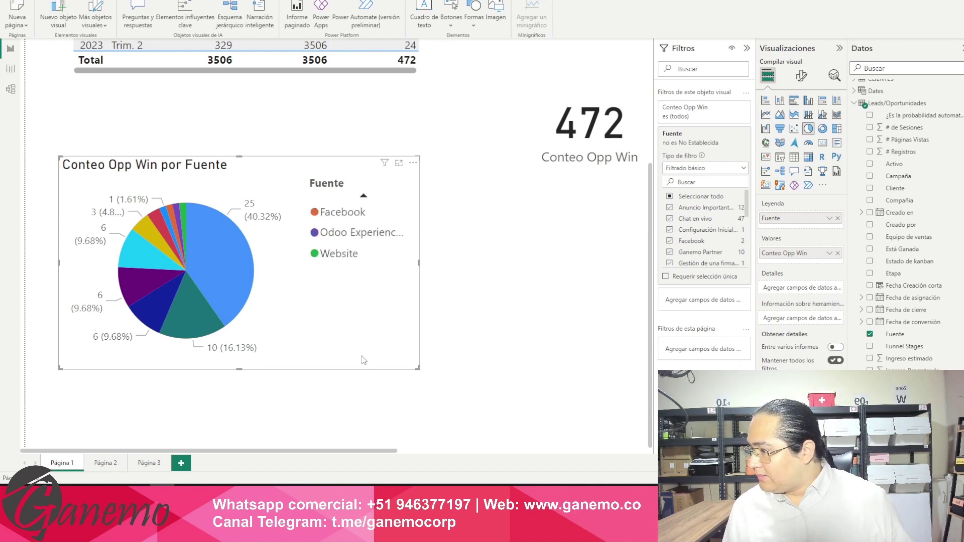
- Enlarge the Conteo Opp Win por Fuente pie chart outward from its lower-right corner to fit more legend entries
click(363, 196)
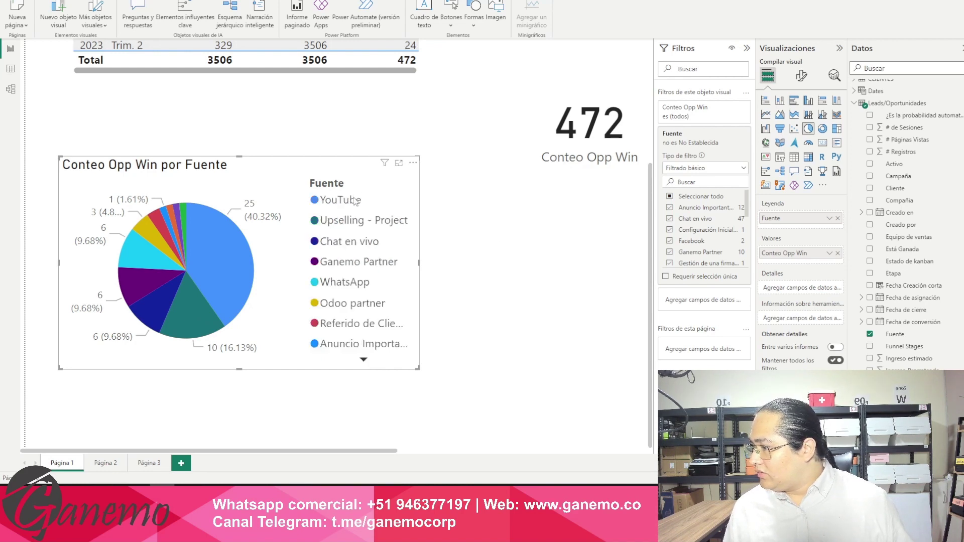
mouse_move(164, 214)
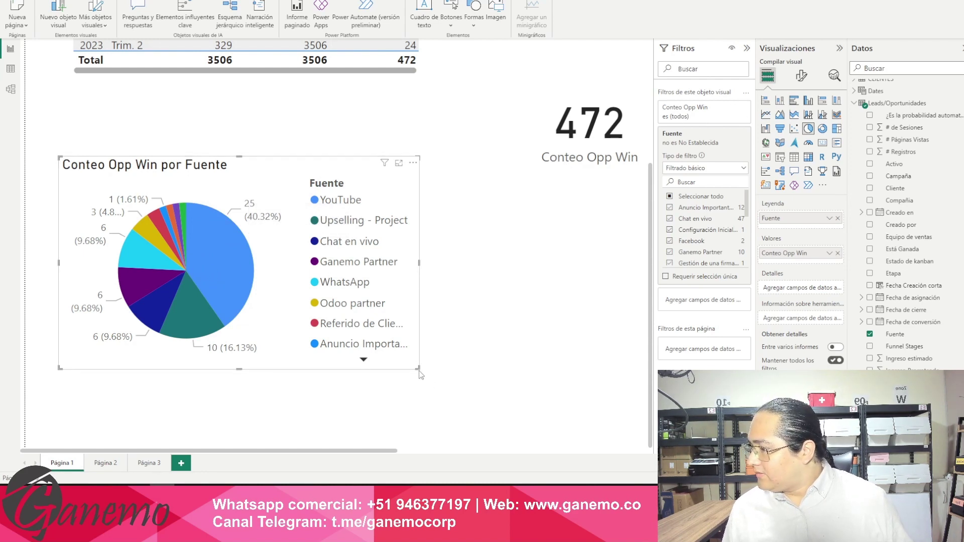
drag(418, 368, 452, 412)
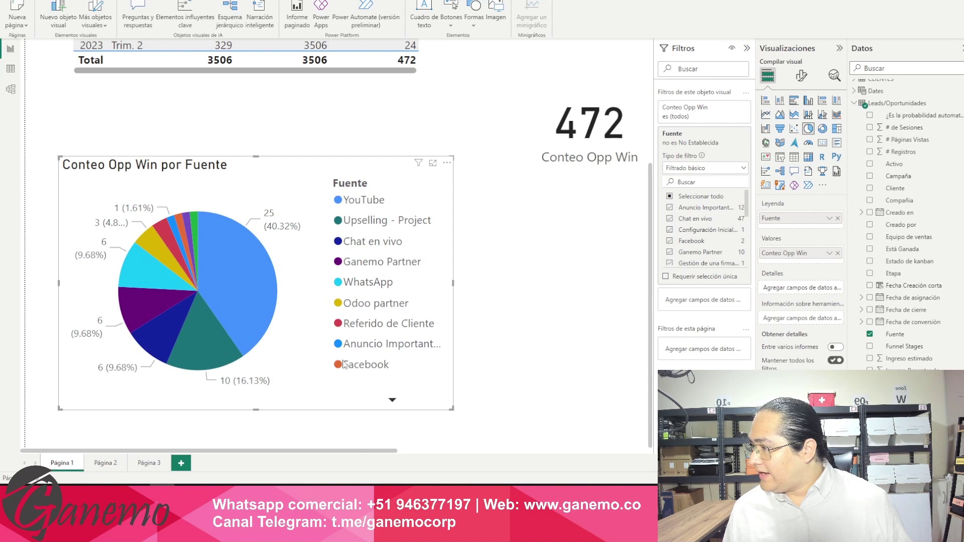
- Cross-filter the page by the pie chart's Facebook slice, clear the selection and inspect the neighbouring small slices
click(179, 224)
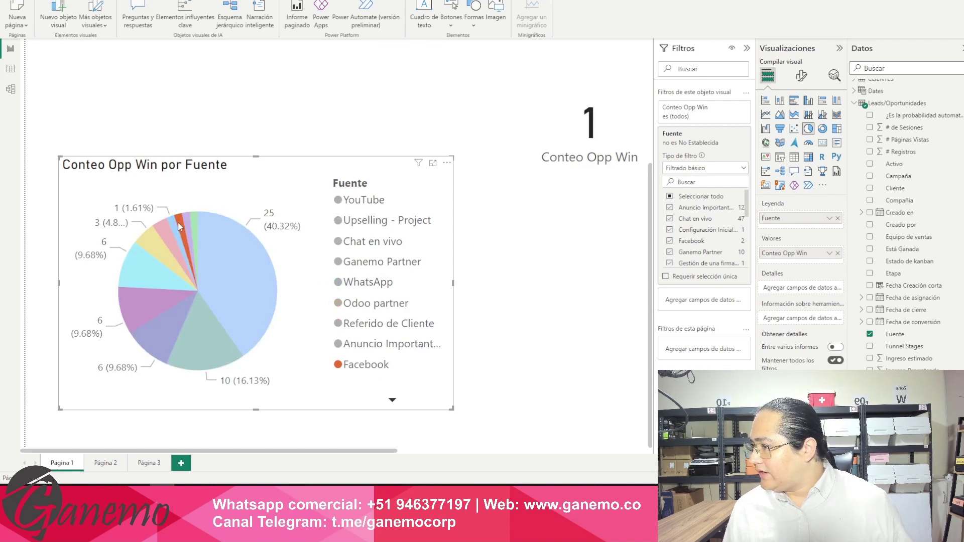
click(178, 225)
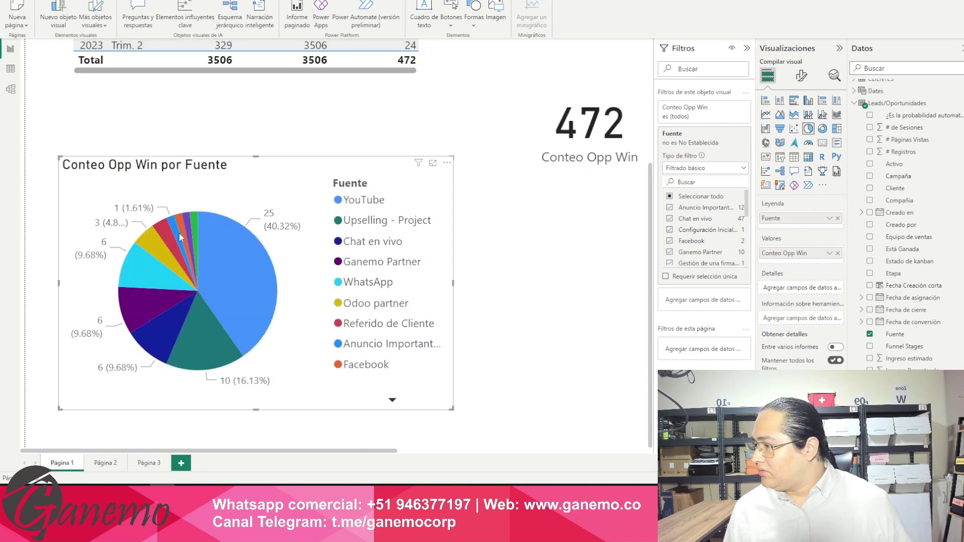
mouse_move(181, 224)
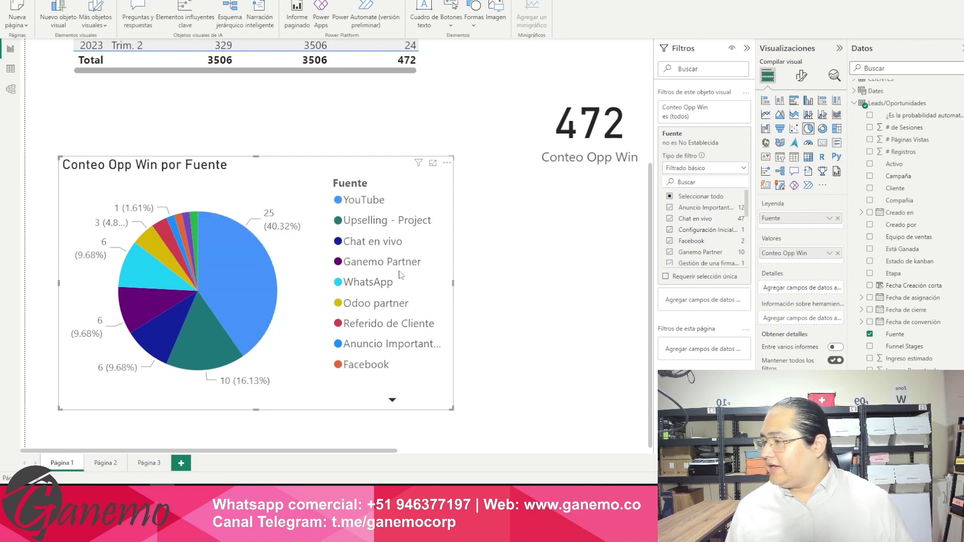
- Move the pie chart up to just below the year-quarter table and paste a copy of it onto Página 2
drag(281, 177, 273, 125)
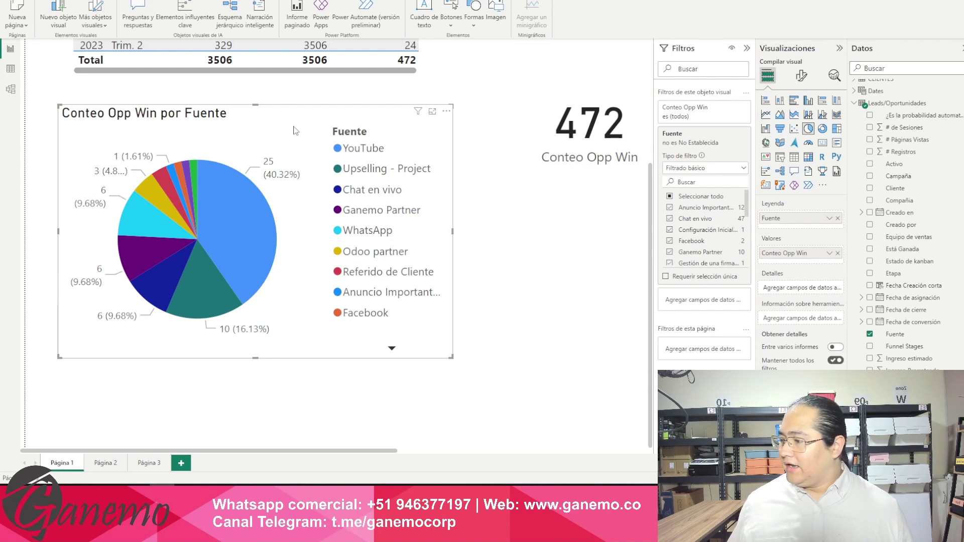
right_click(266, 135)
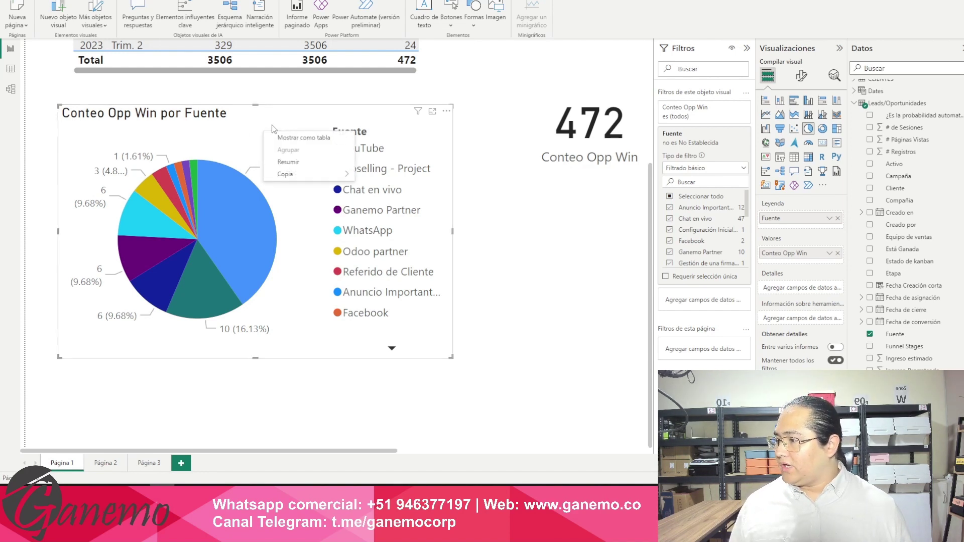
mouse_move(290, 175)
click(379, 176)
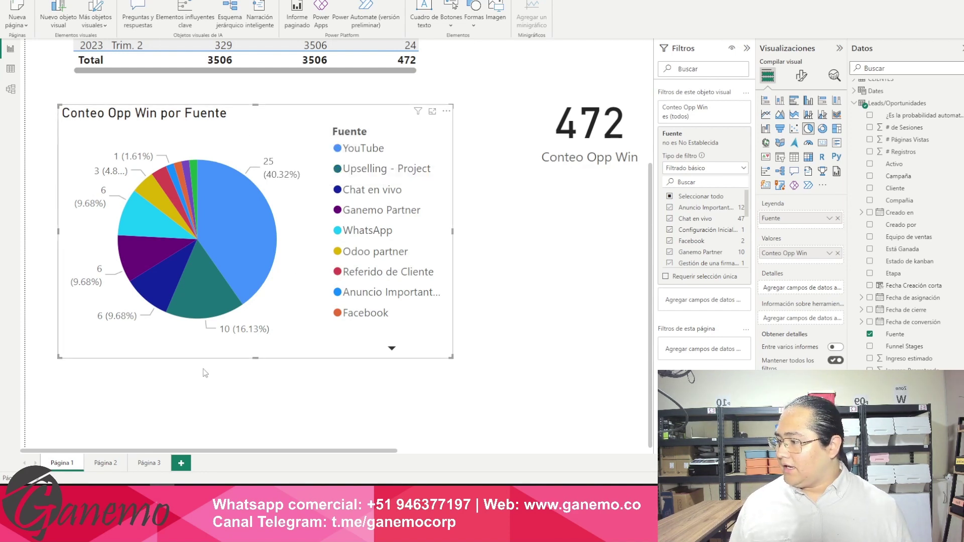
click(100, 464)
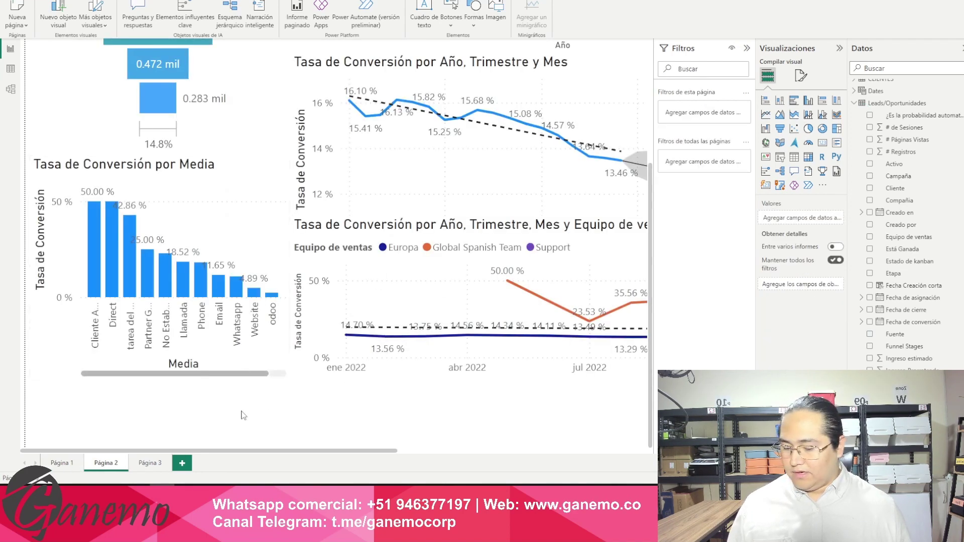
key(ctrl+v)
- Shrink the pasted pie chart and place it below the Tasa de Conversión card, beside the conversion-rate forecast chart
drag(430, 107, 192, 324)
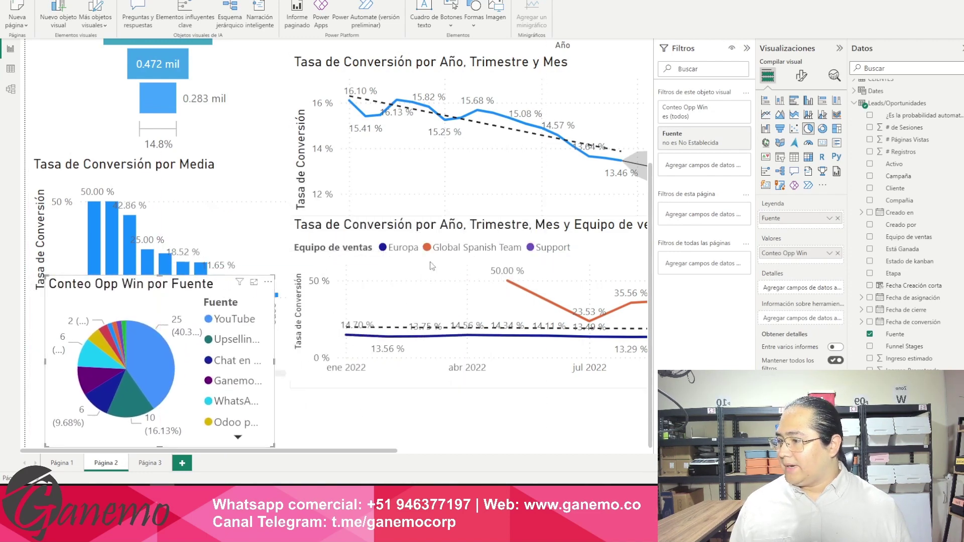
drag(371, 451, 321, 474)
drag(117, 336, 513, 138)
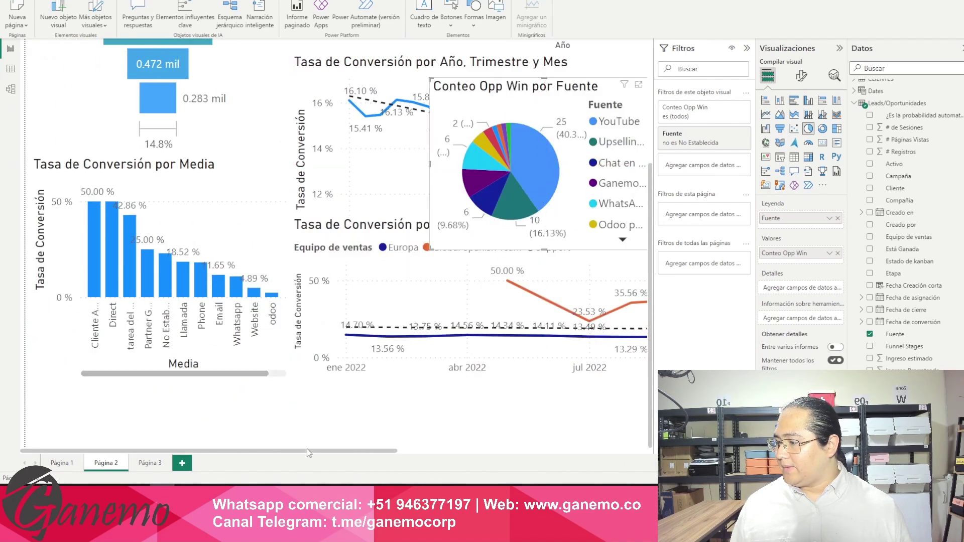
drag(306, 449, 567, 454)
drag(105, 94, 484, 117)
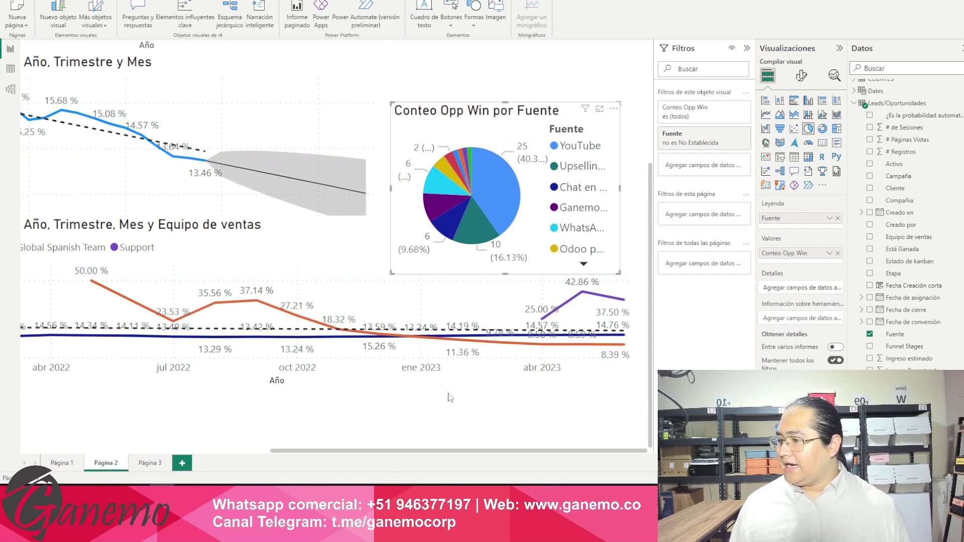
scroll(442, 396, down, 3)
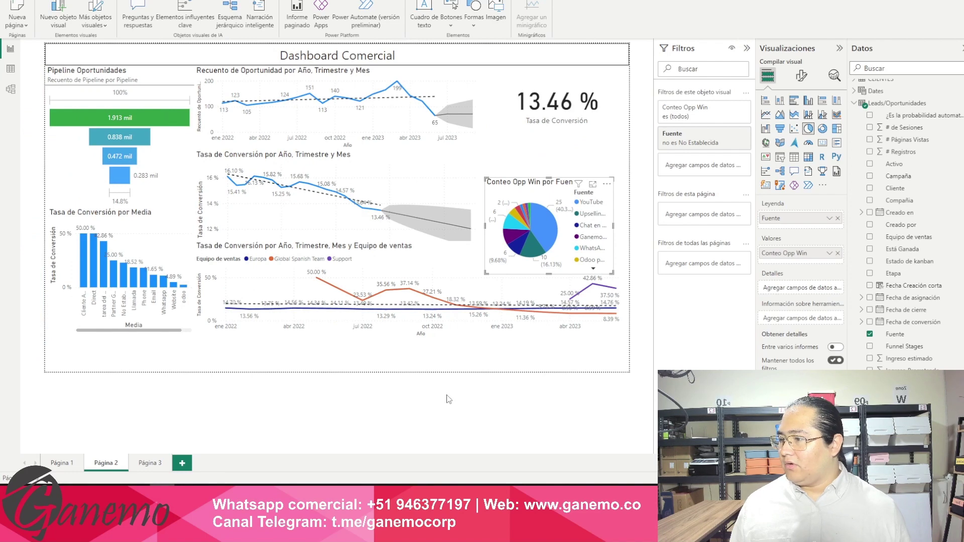
scroll(447, 362, up, 4)
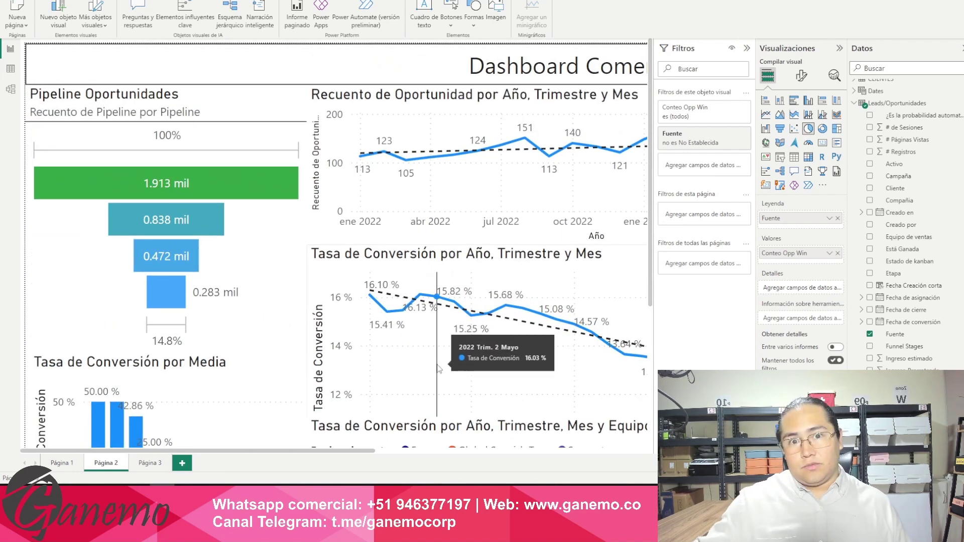
mouse_move(537, 297)
scroll(519, 254, down, 2)
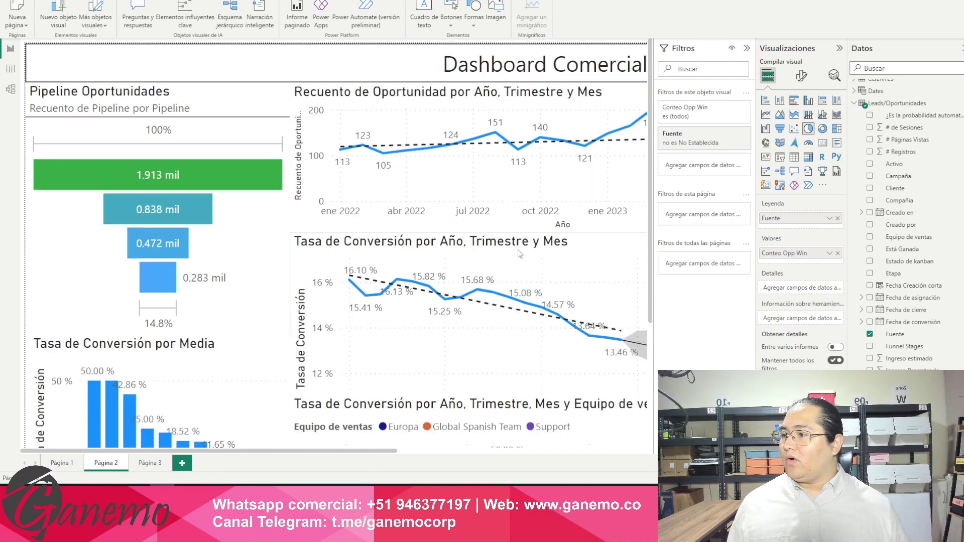